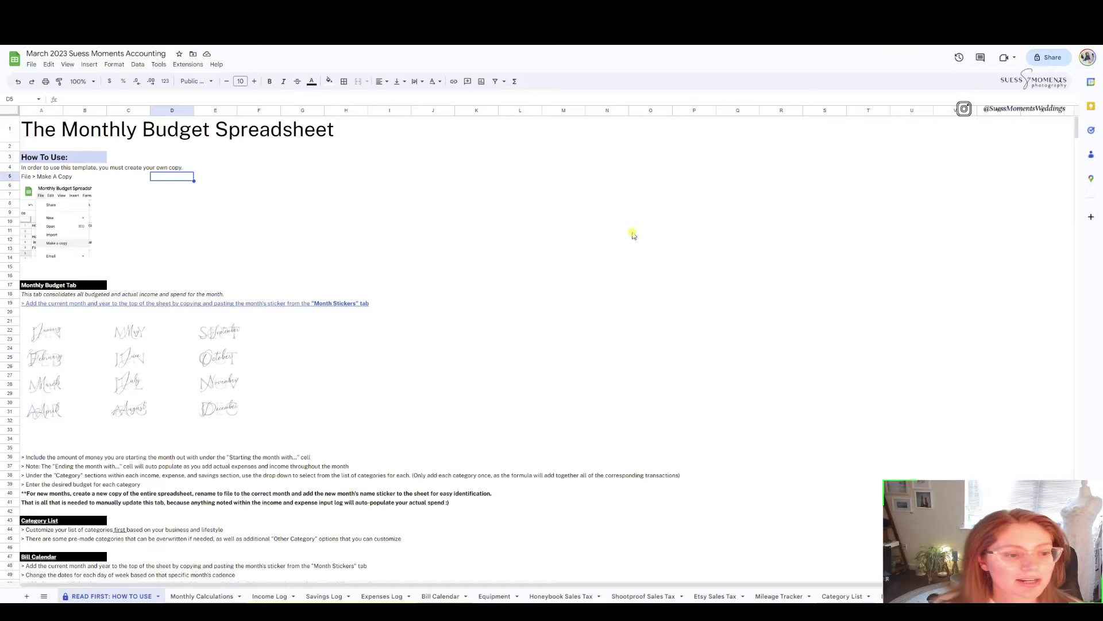
Step: Scroll through the How To Use instructions
left_click(315, 169)
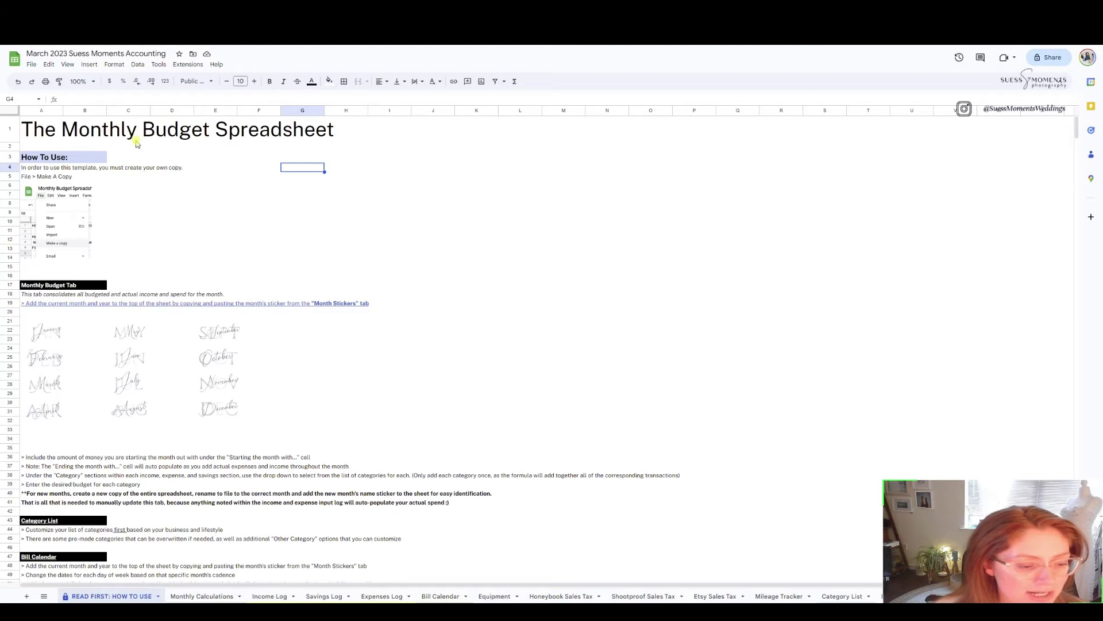
scroll(137, 144, "down", 3)
scroll(152, 402, "down", 8)
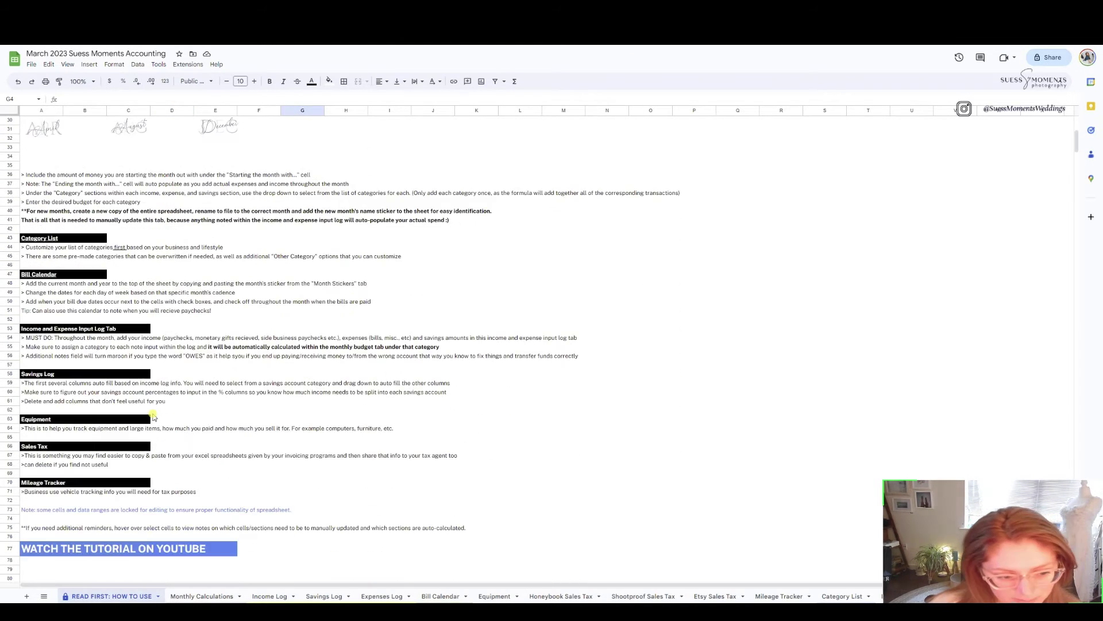
scroll(152, 425, "up", 2)
scroll(154, 459, "down", 2)
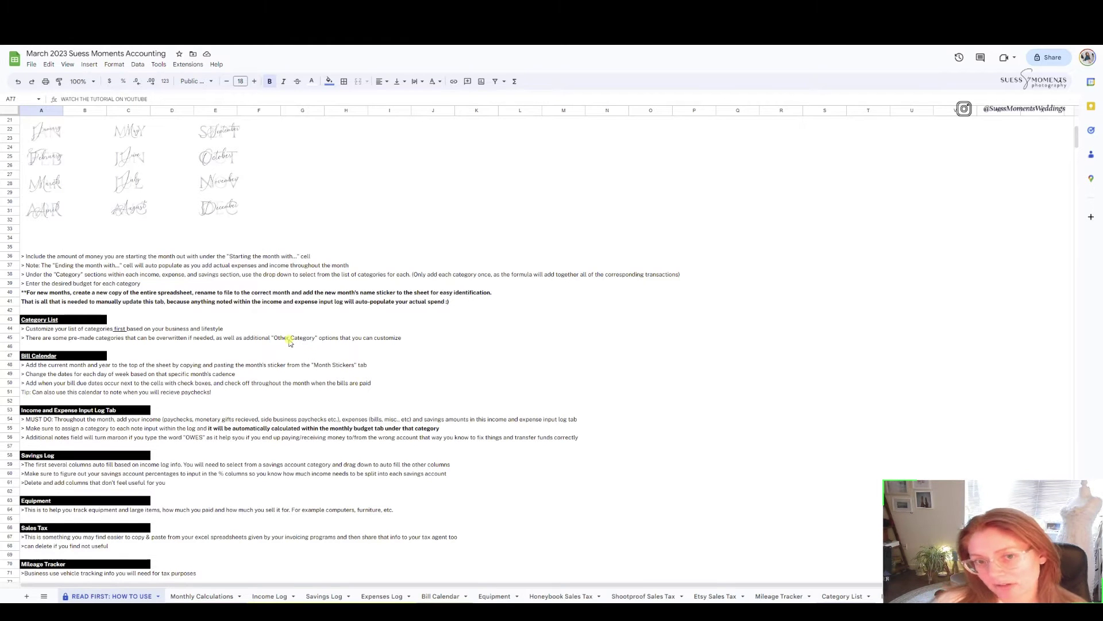
scroll(282, 330, "up", 5)
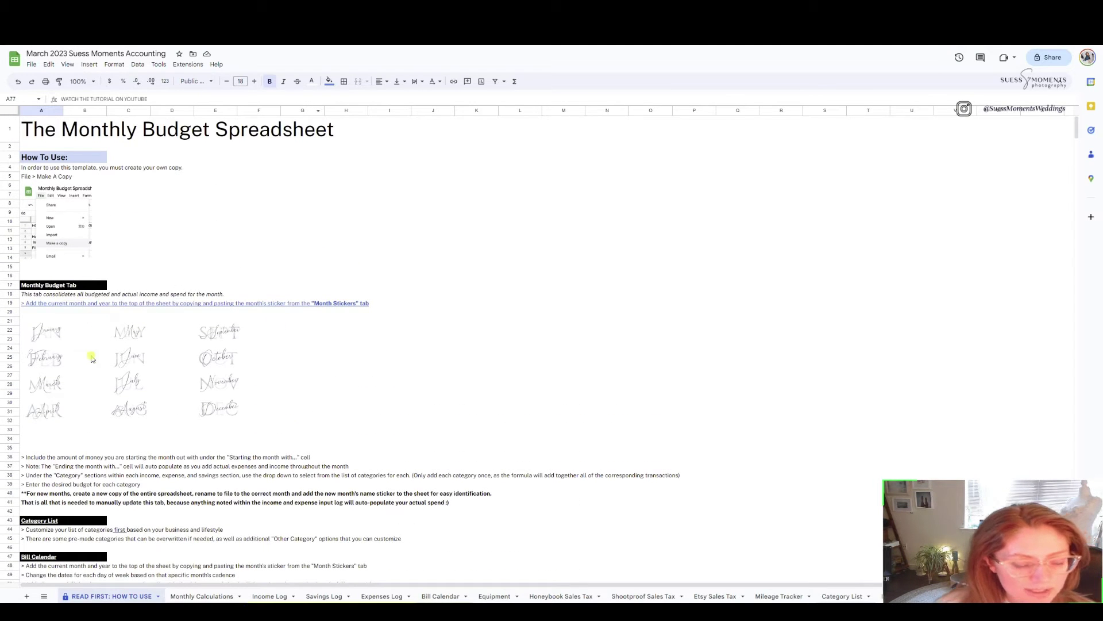
Step: Move the READ FIRST: HOW TO USE tab to the far right and check the File menu's copy option
left_click_drag(101, 596, 879, 569)
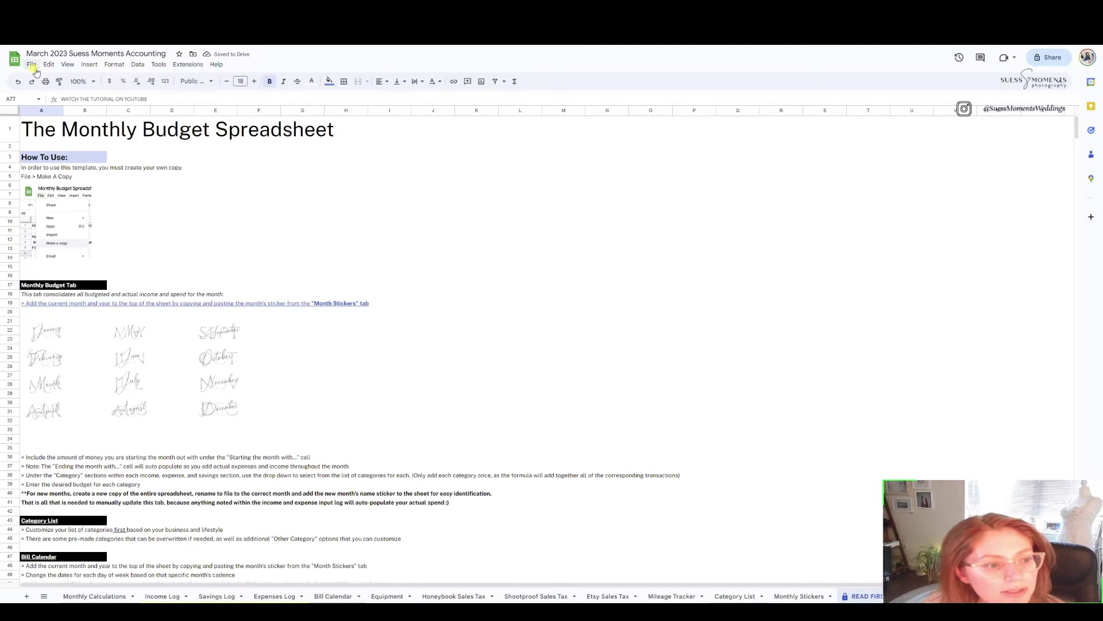
left_click(32, 64)
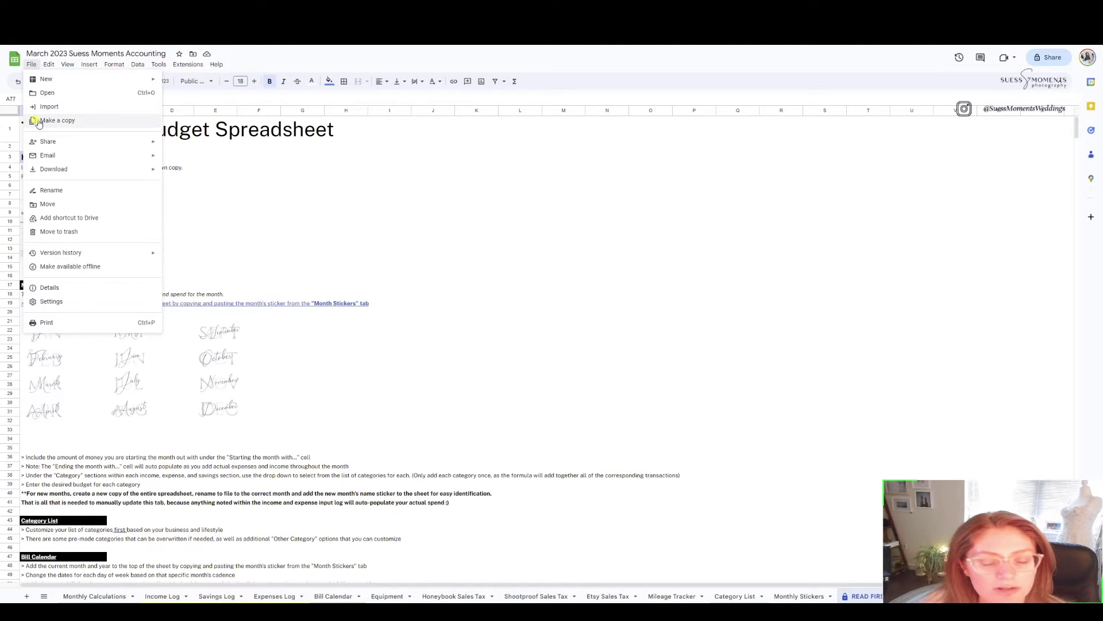
left_click(400, 232)
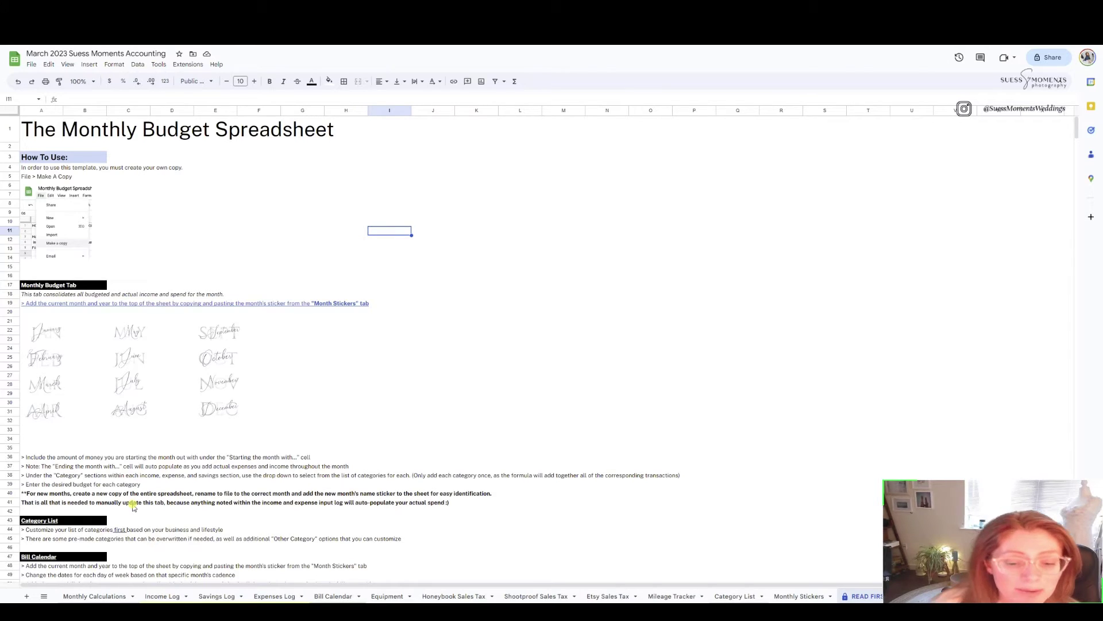
Step: Look over the Monthly Stickers sheet, selecting and deselecting the August sticker
left_click(807, 597)
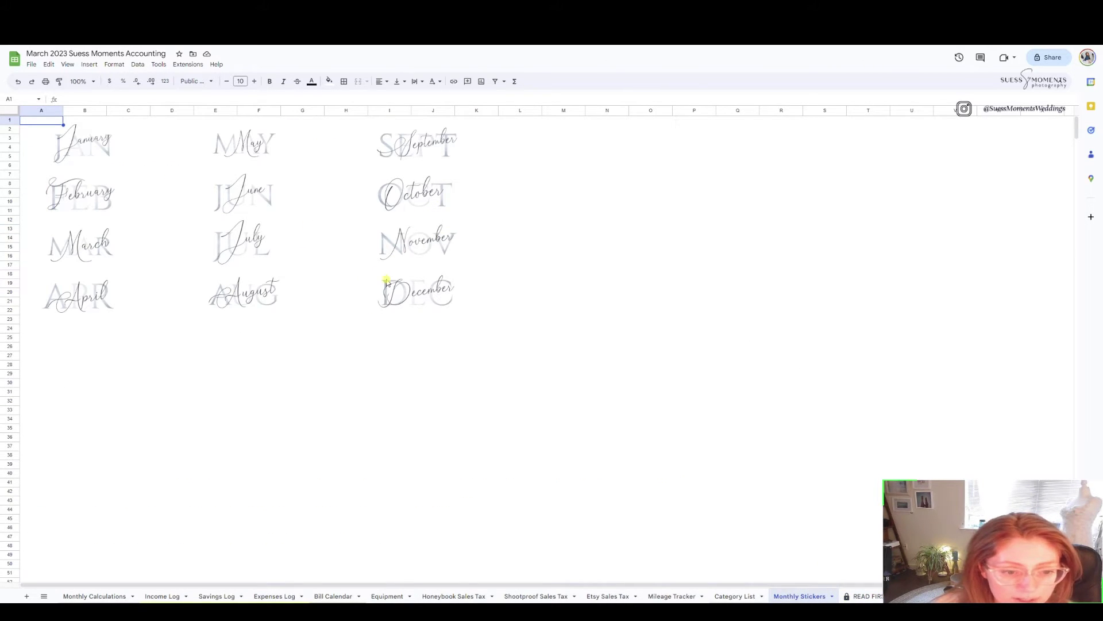
left_click(247, 283)
key("Escape")
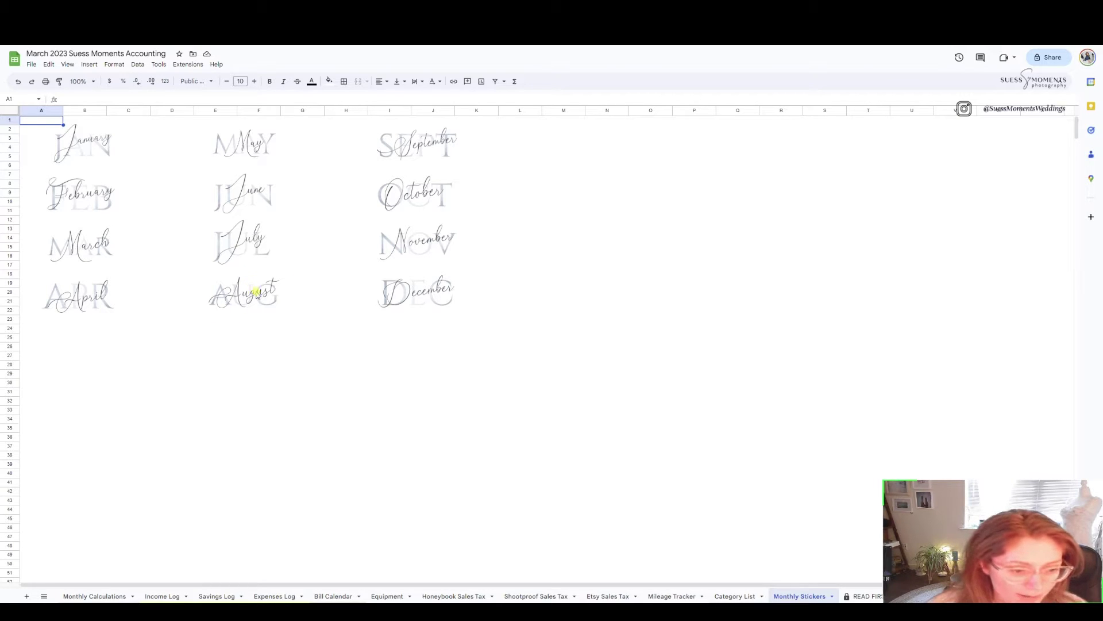
Step: Select the March sticker on Monthly Calculations, then bring up the Bill Calendar sheet
left_click(112, 596)
scroll(211, 227, "up", 2)
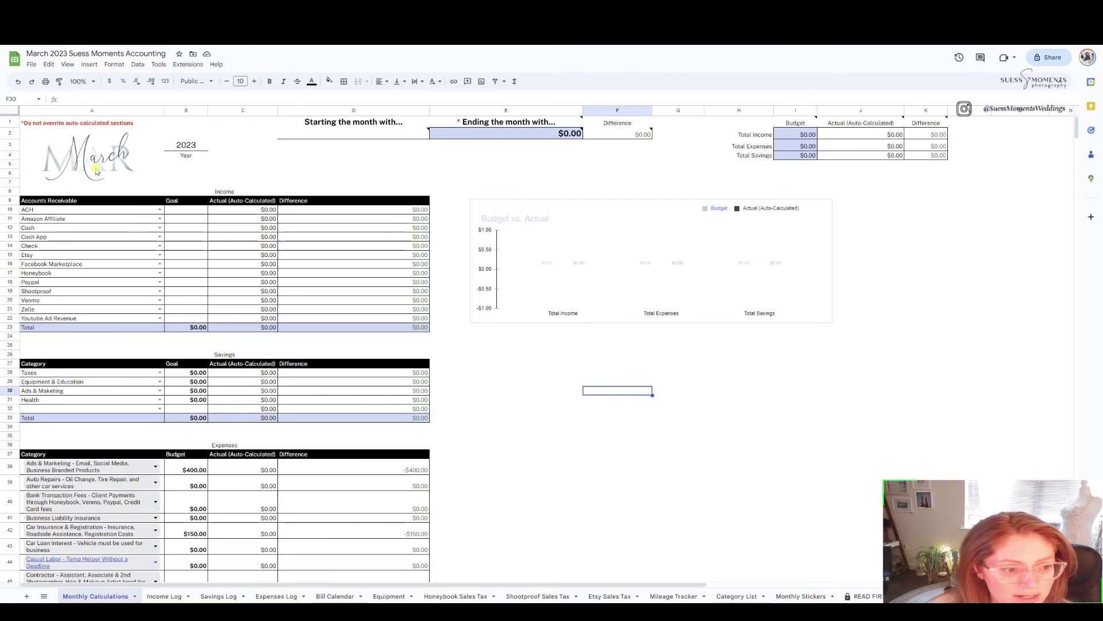
left_click(87, 159)
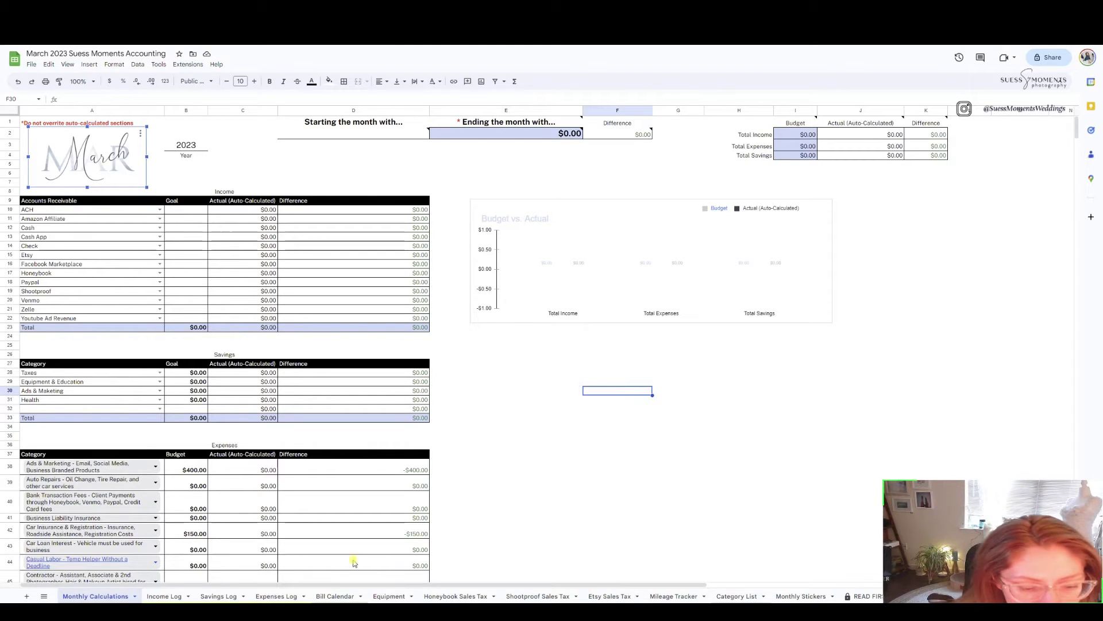
left_click(343, 597)
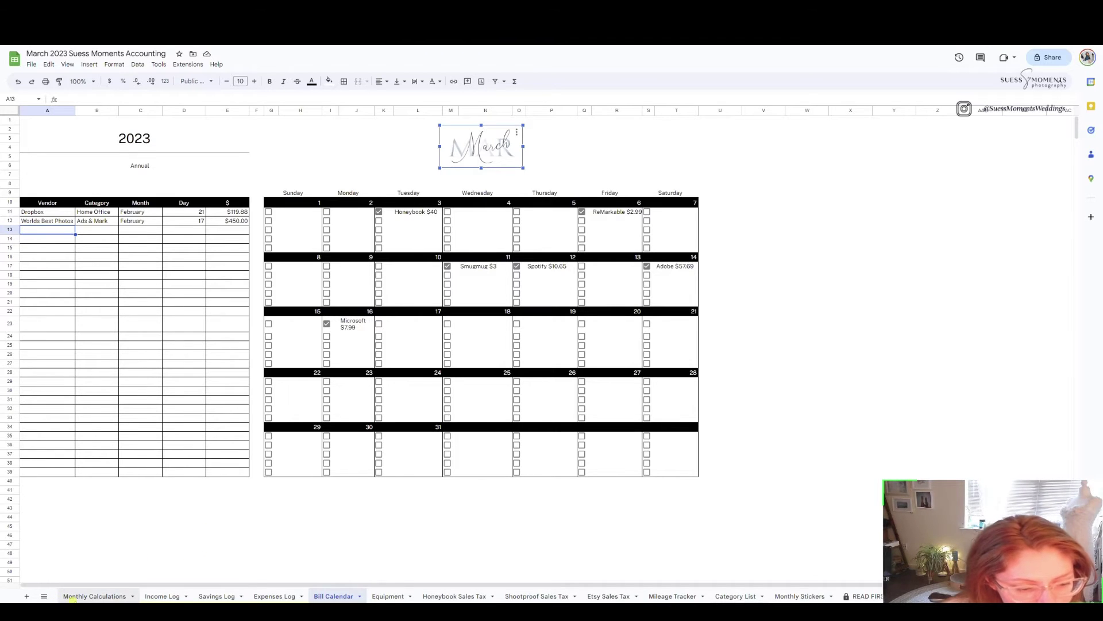
Step: Return to Monthly Calculations and select ranges in its budget tables to inspect them
left_click(94, 596)
left_click_drag(632, 483, 620, 535)
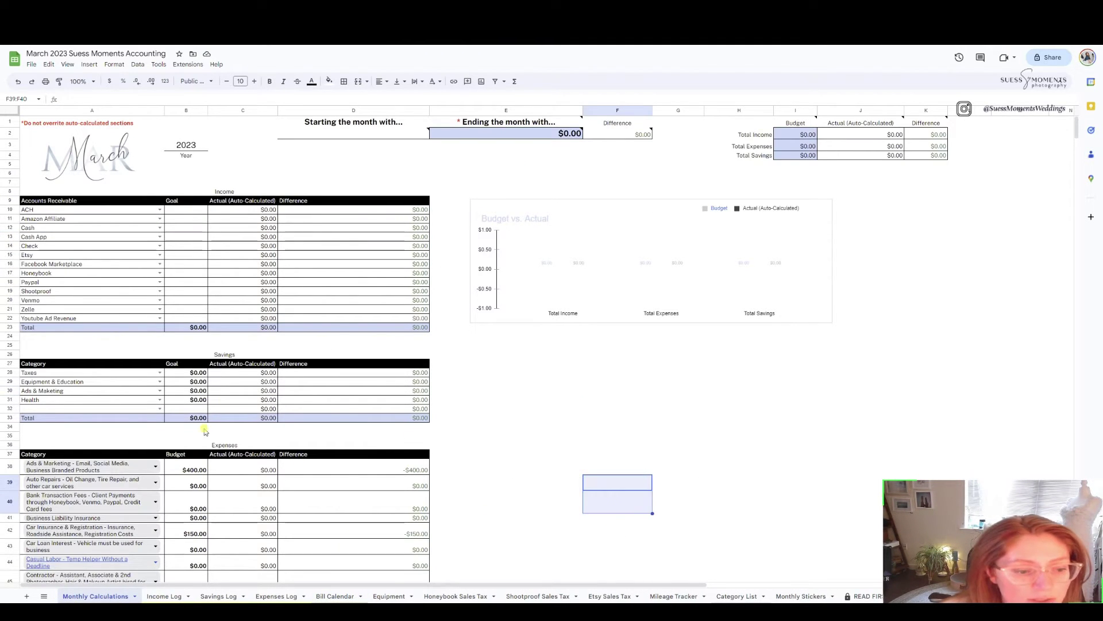
scroll(205, 430, "down", 2)
left_click_drag(192, 351, 206, 464)
scroll(206, 465, "down", 3)
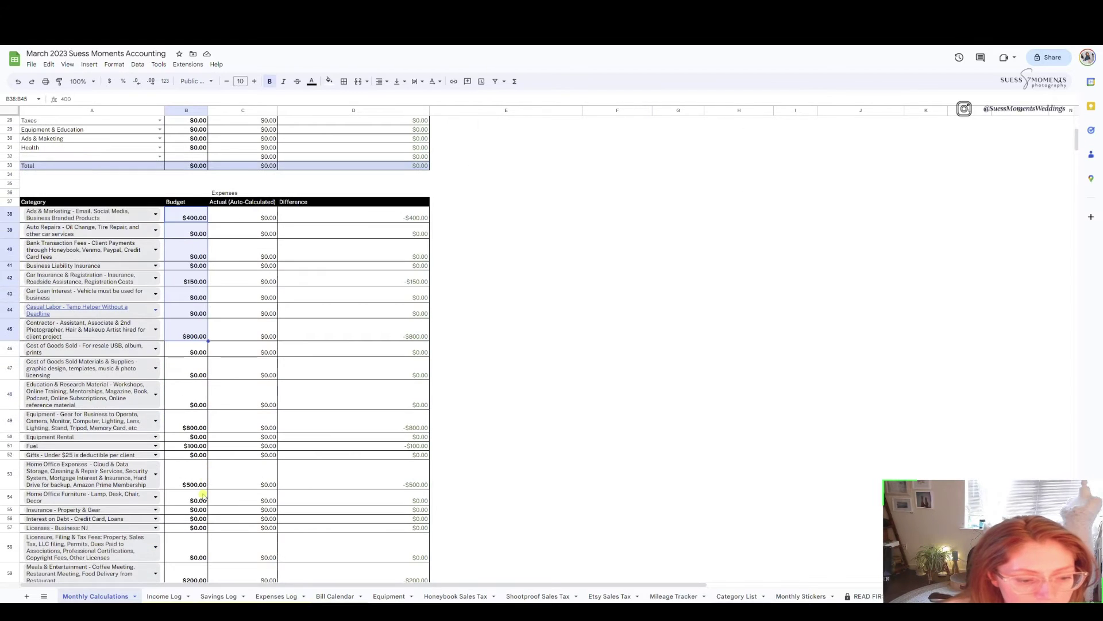
left_click_drag(198, 555, 190, 230)
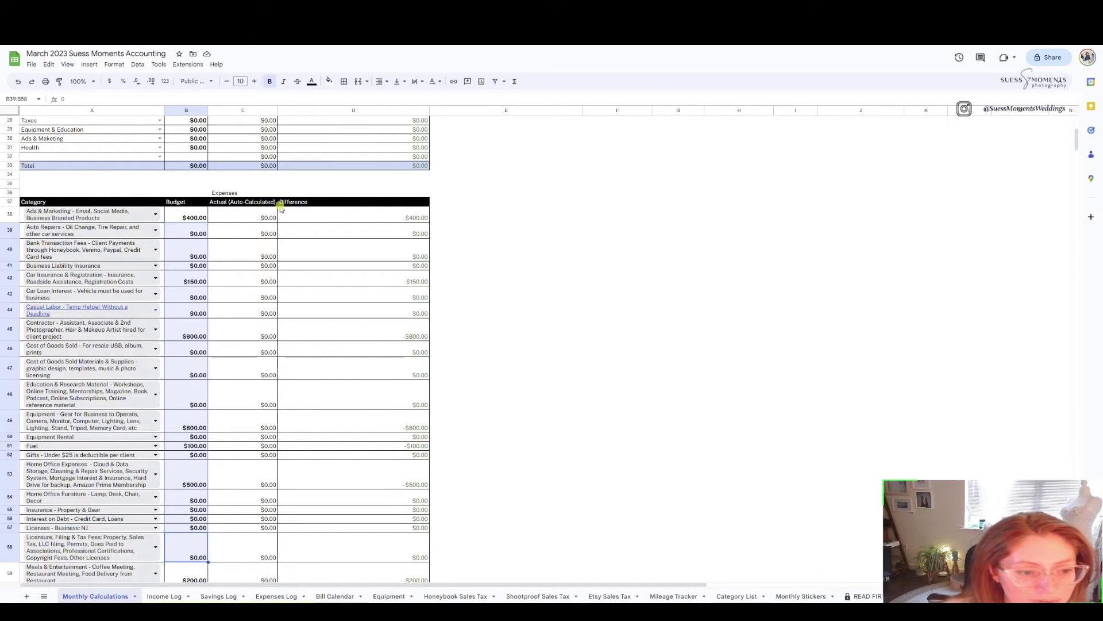
Step: Inspect the expense Actual SUMIF formulas and the expense Total formula in C87
left_click_drag(254, 218, 248, 462)
scroll(247, 463, "down", 10)
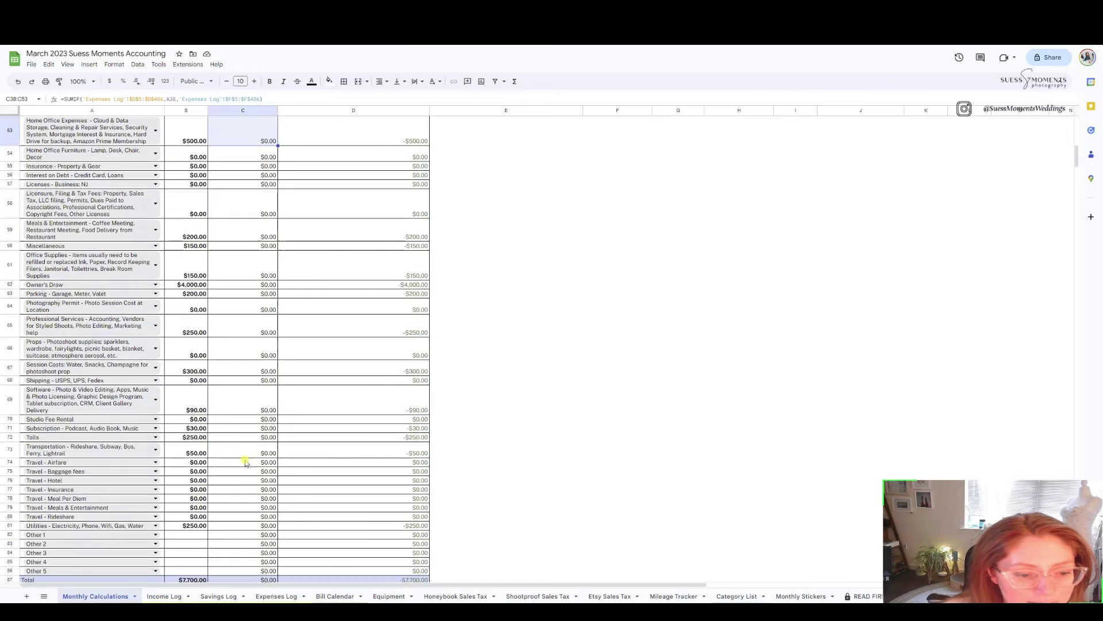
left_click(251, 448)
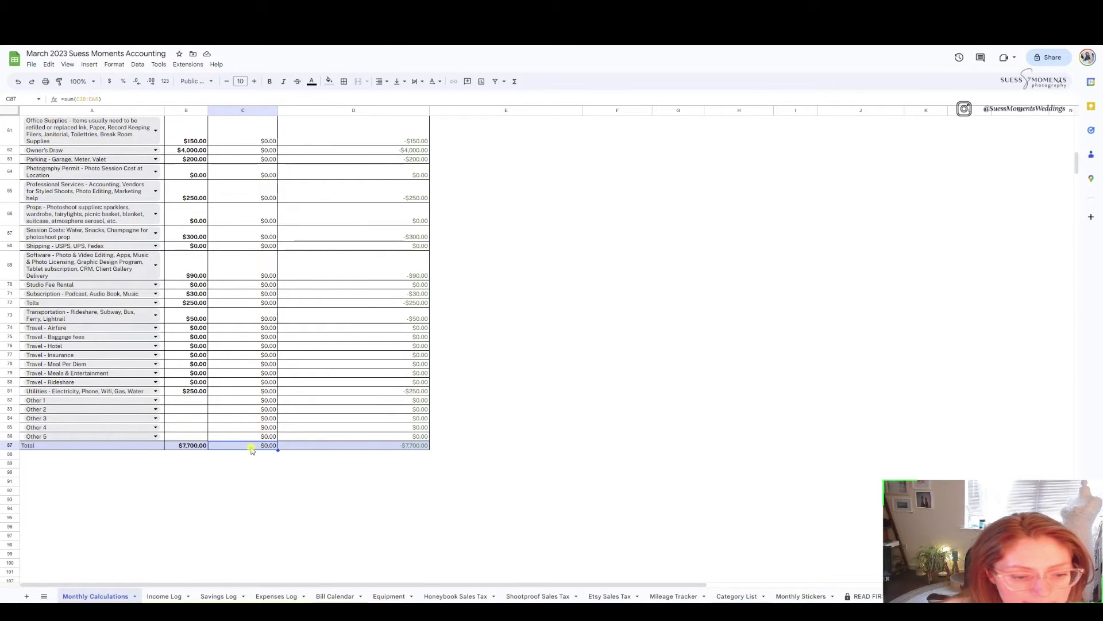
left_click(187, 429)
scroll(223, 533, "up", 2)
scroll(224, 538, "up", 15)
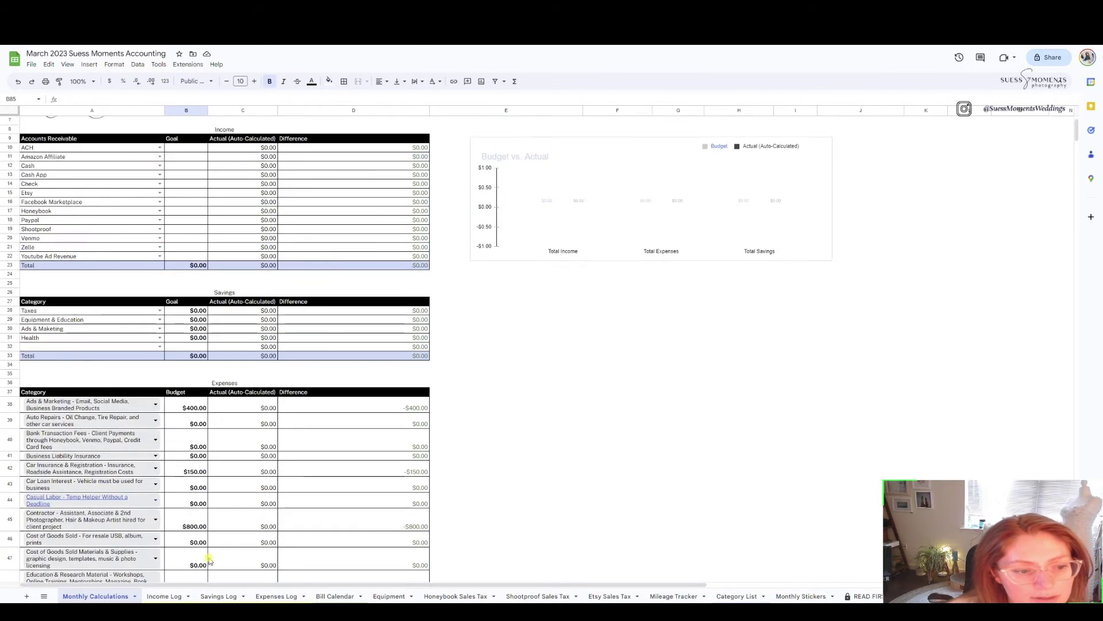
Step: Select the income goal cells B10:B22 and the savings goal and actual cells for review
left_click_drag(190, 252, 191, 322)
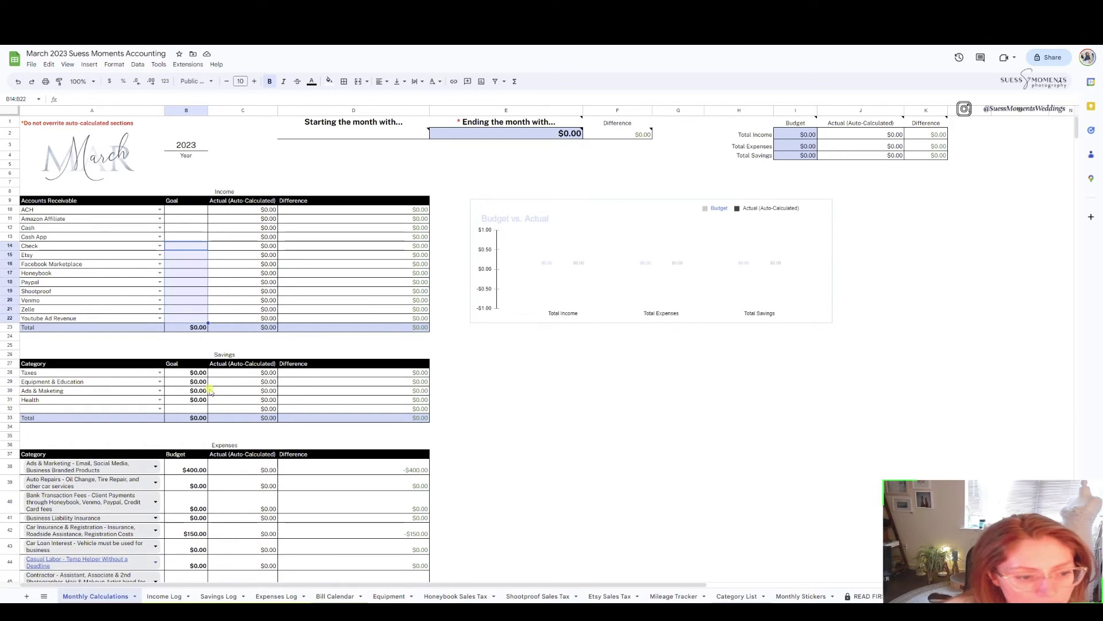
left_click_drag(210, 391, 203, 420)
left_click_drag(195, 373, 195, 415)
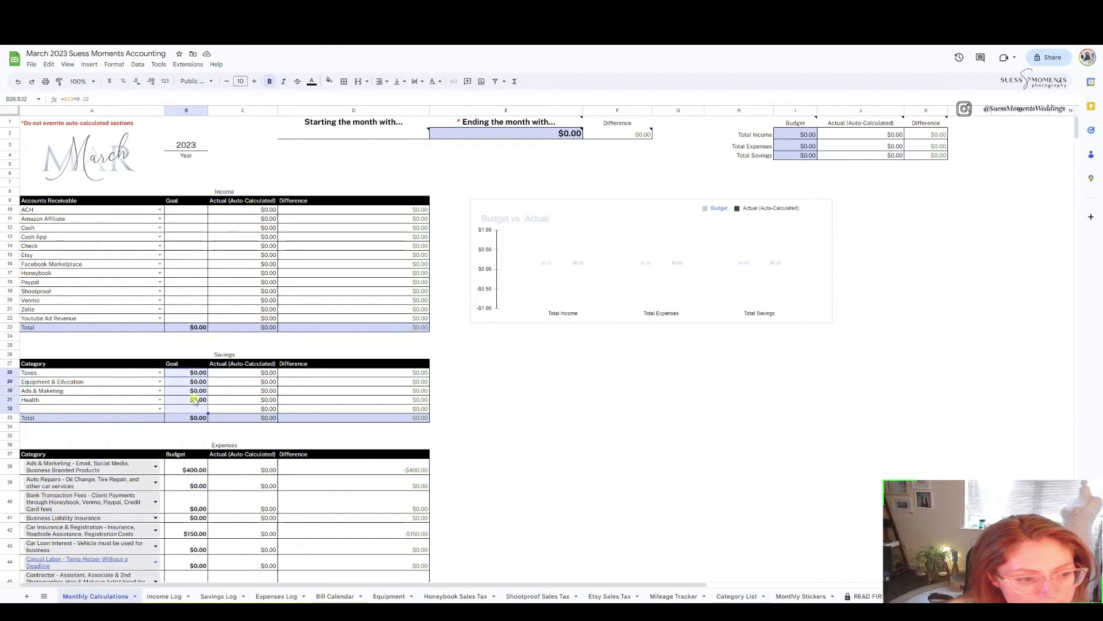
left_click_drag(192, 211, 191, 319)
left_click(795, 517)
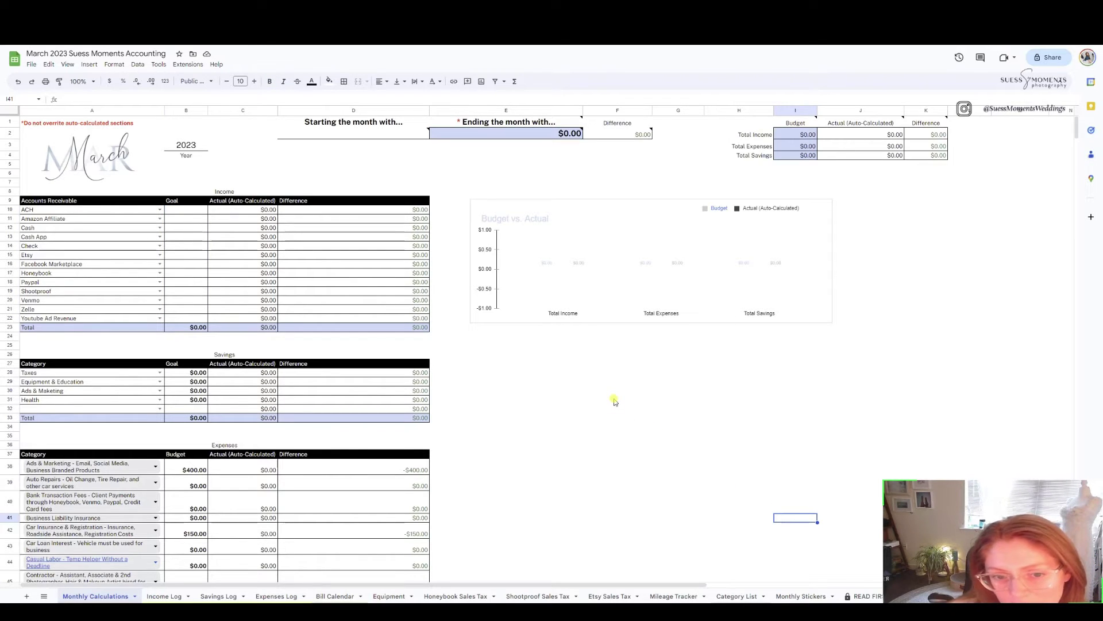
Step: Select the do-not-overwrite warning in A1 and scroll down the sheet
left_click(30, 123)
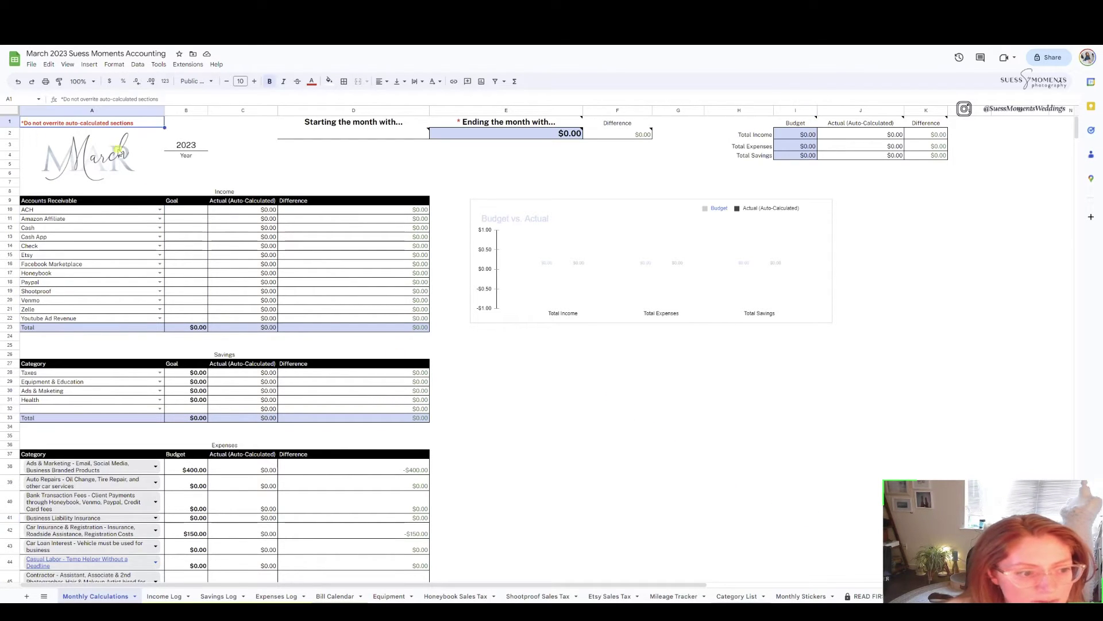
mouse_move(624, 134)
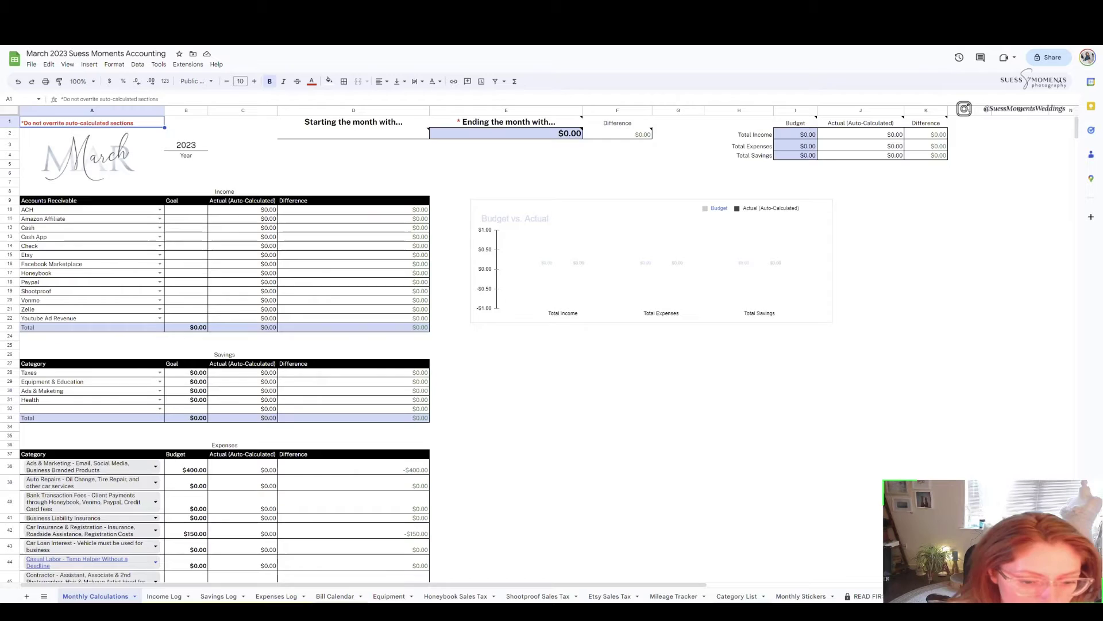
scroll(149, 569, "down", 15)
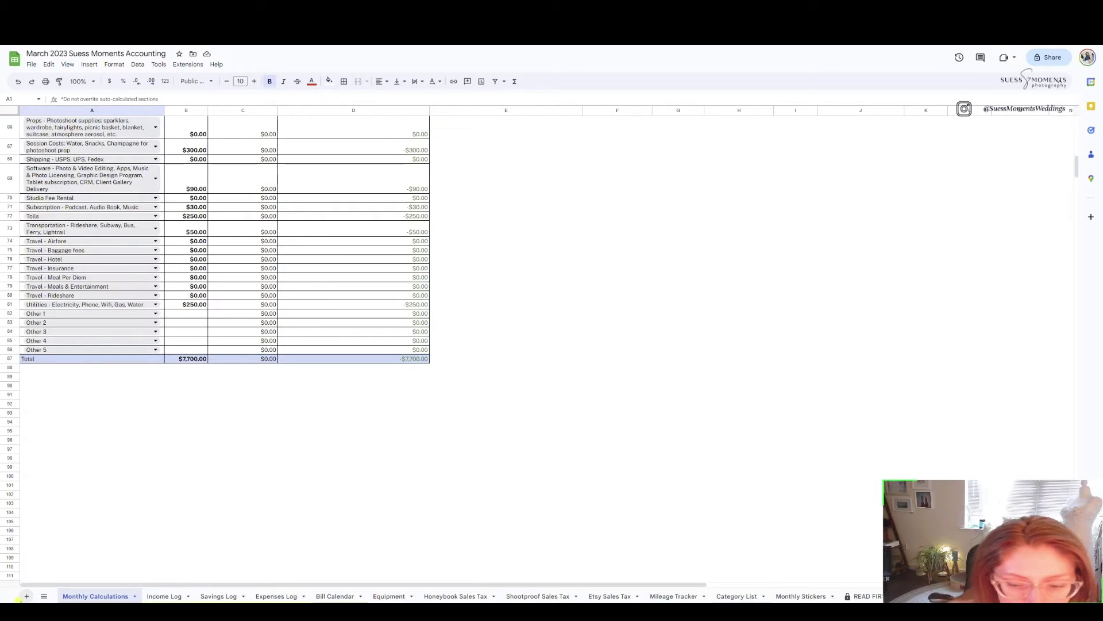
left_click(747, 598)
left_click_drag(750, 598, 181, 598)
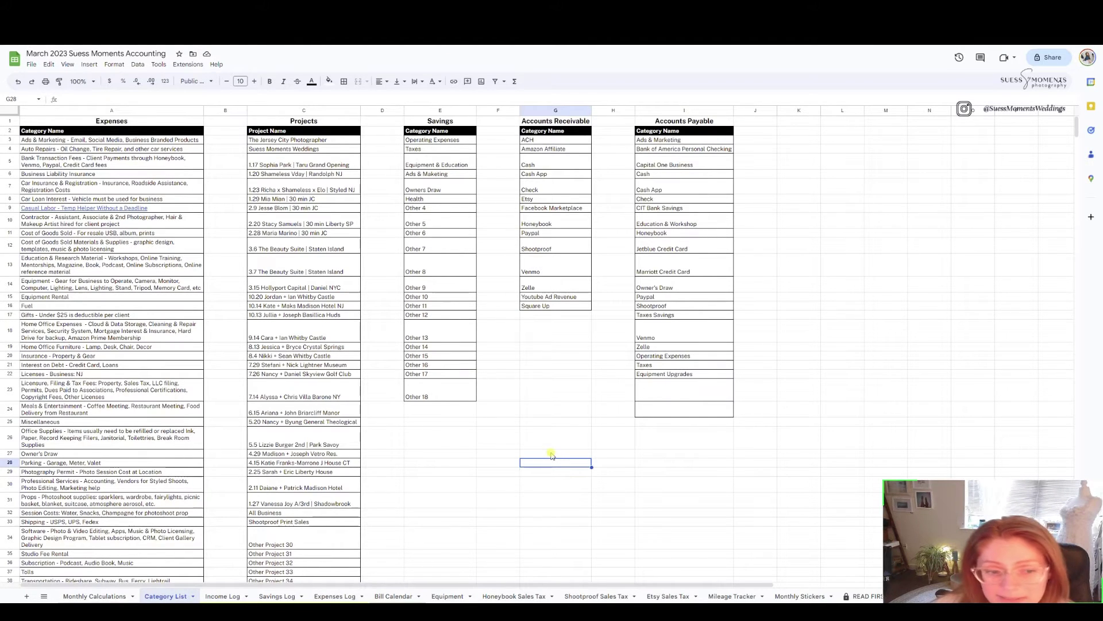
left_click(176, 144)
left_click_drag(175, 144, 160, 337)
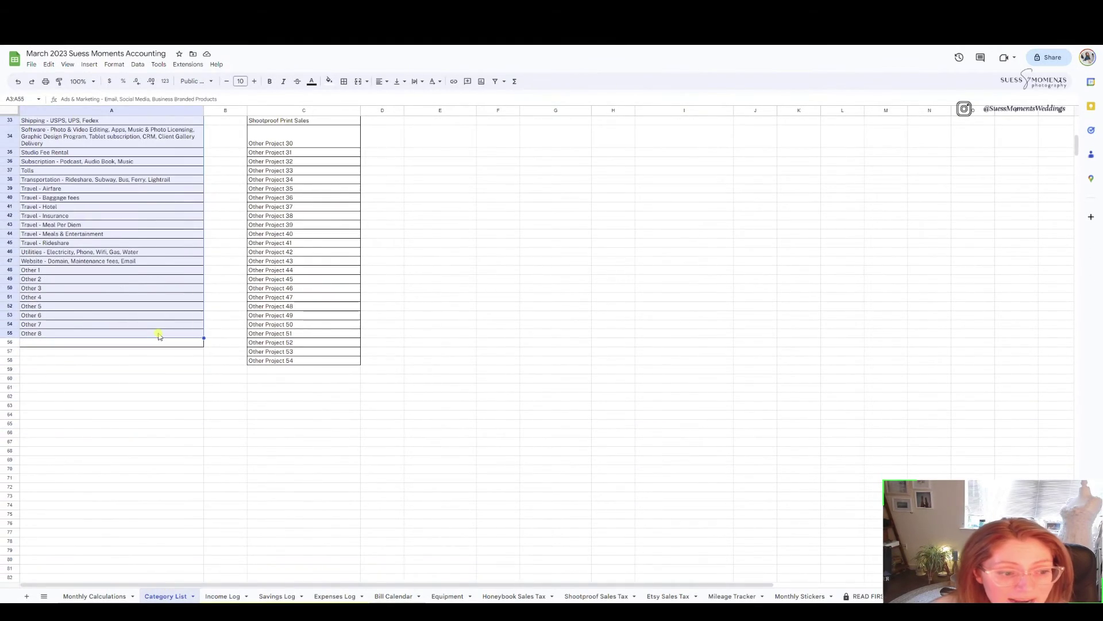
scroll(124, 415, "up", 3)
scroll(124, 415, "up", 3)
scroll(118, 419, "up", 2)
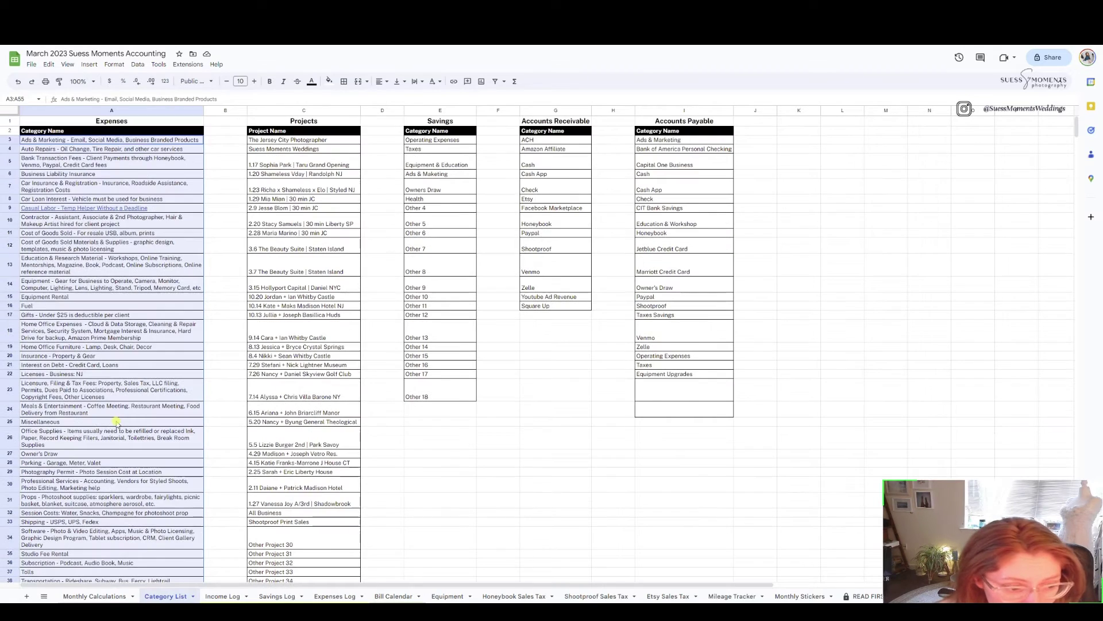
left_click(79, 142)
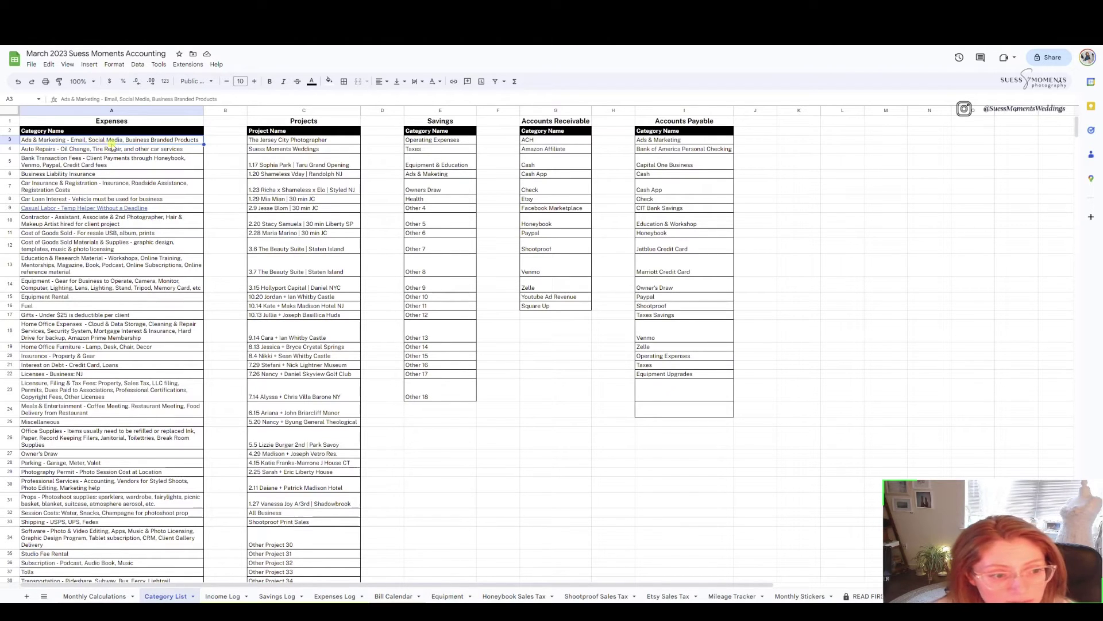
left_click(129, 159)
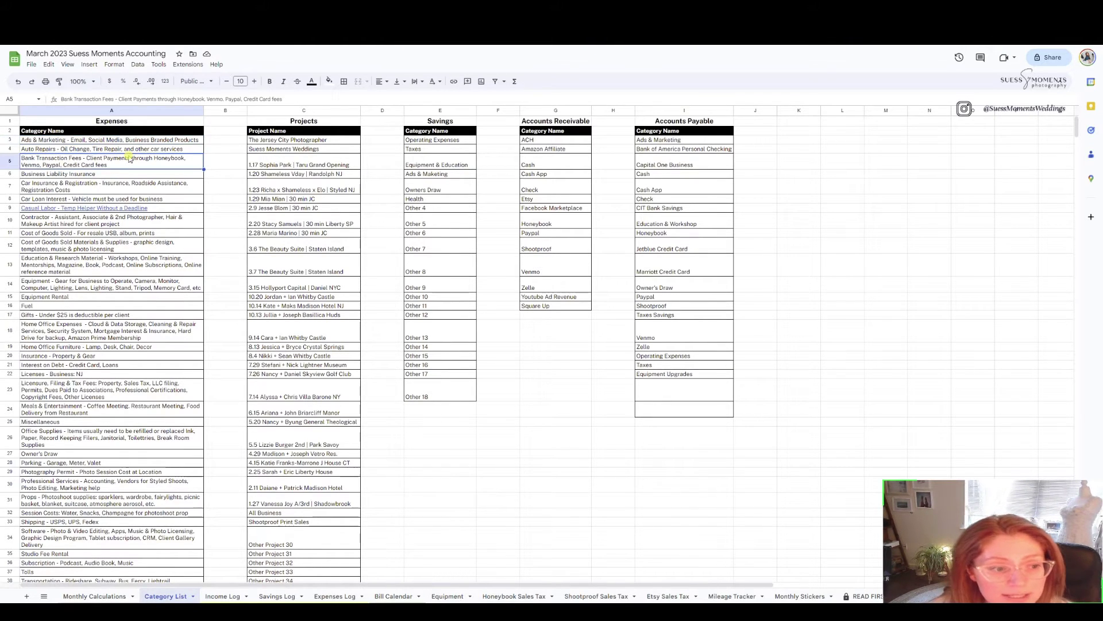
left_click(148, 234)
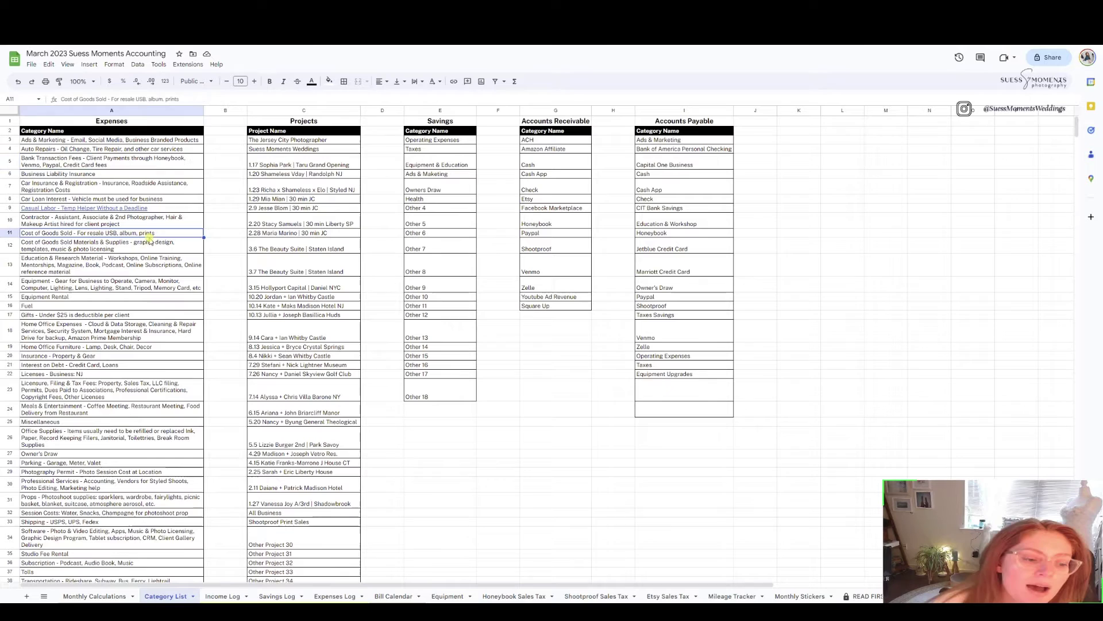
left_click(115, 291)
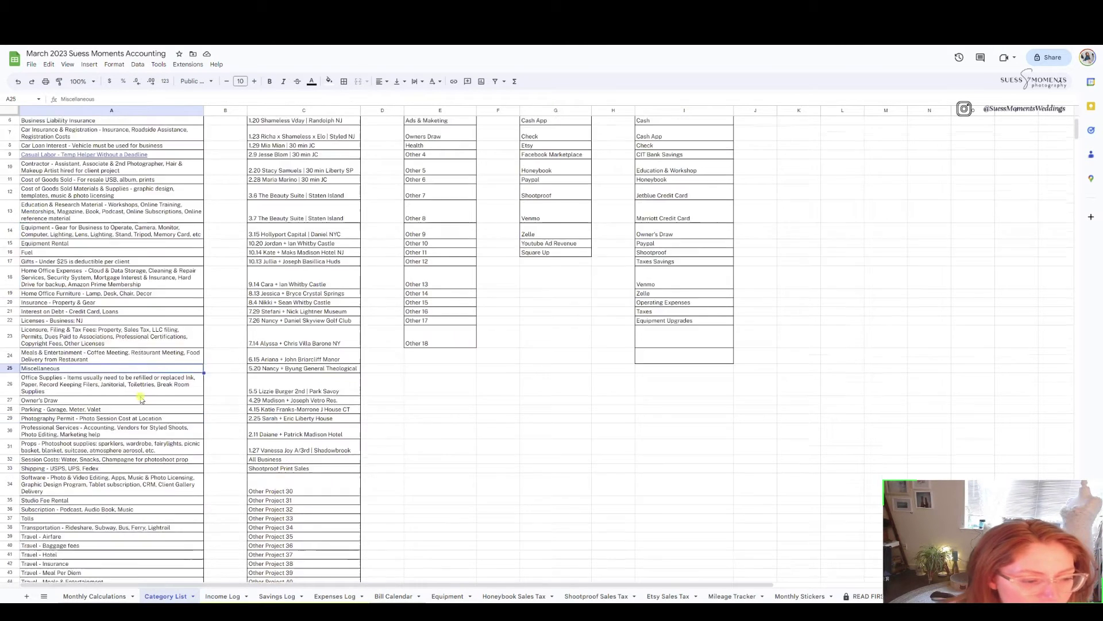
scroll(147, 419, "down", 2)
scroll(146, 419, "up", 2)
left_click(115, 330)
left_click(342, 209)
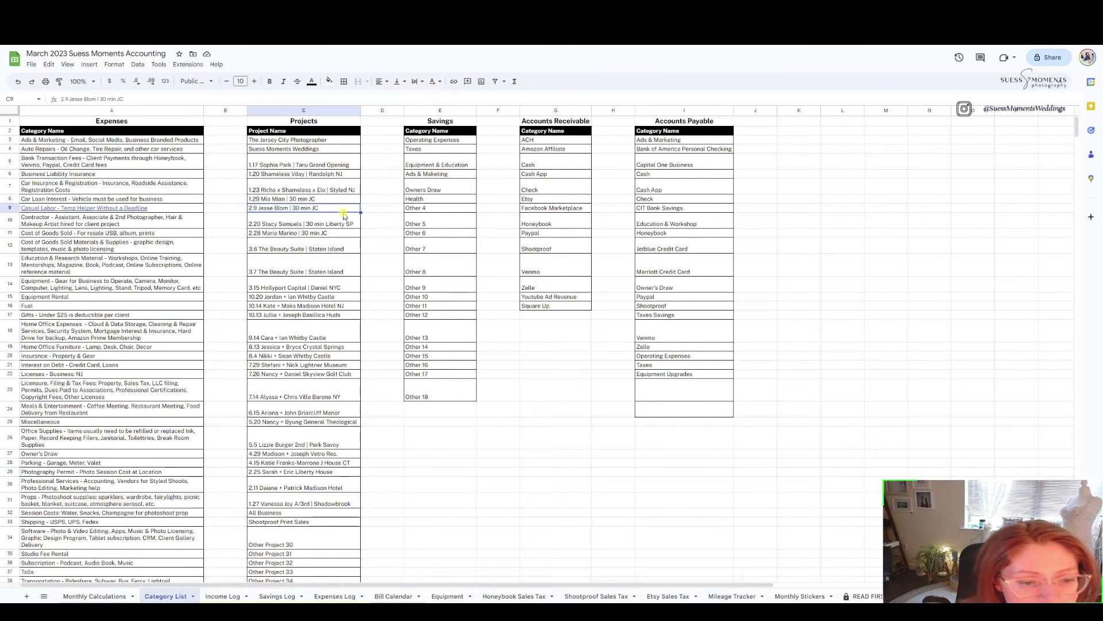
left_click(322, 500)
left_click(320, 522)
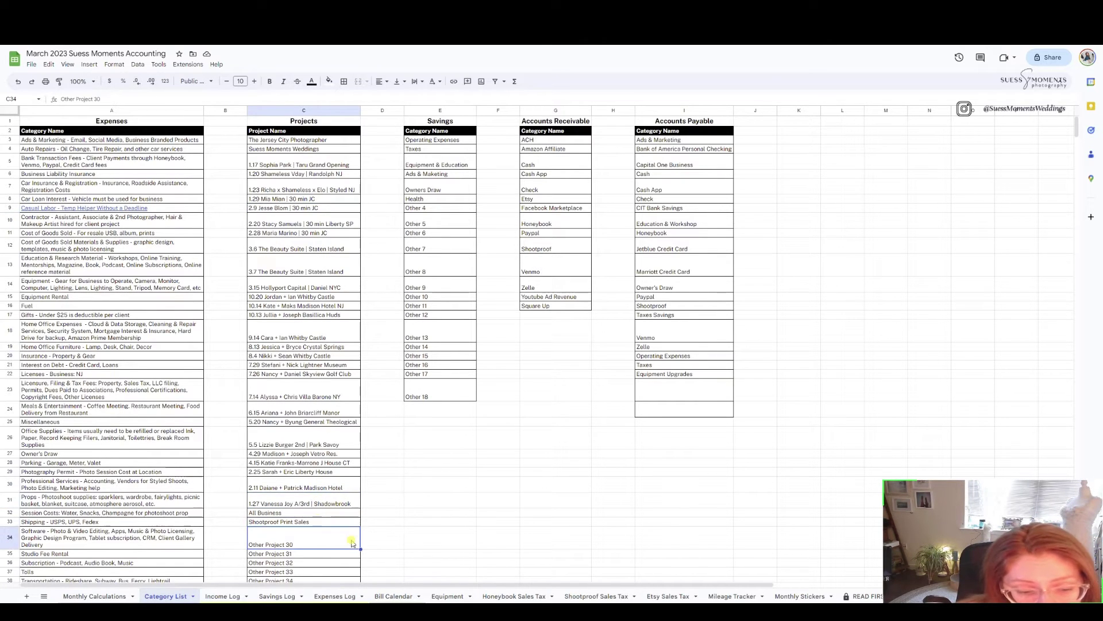
left_click(352, 542)
scroll(422, 485, "down", 2)
scroll(303, 495, "down", 3)
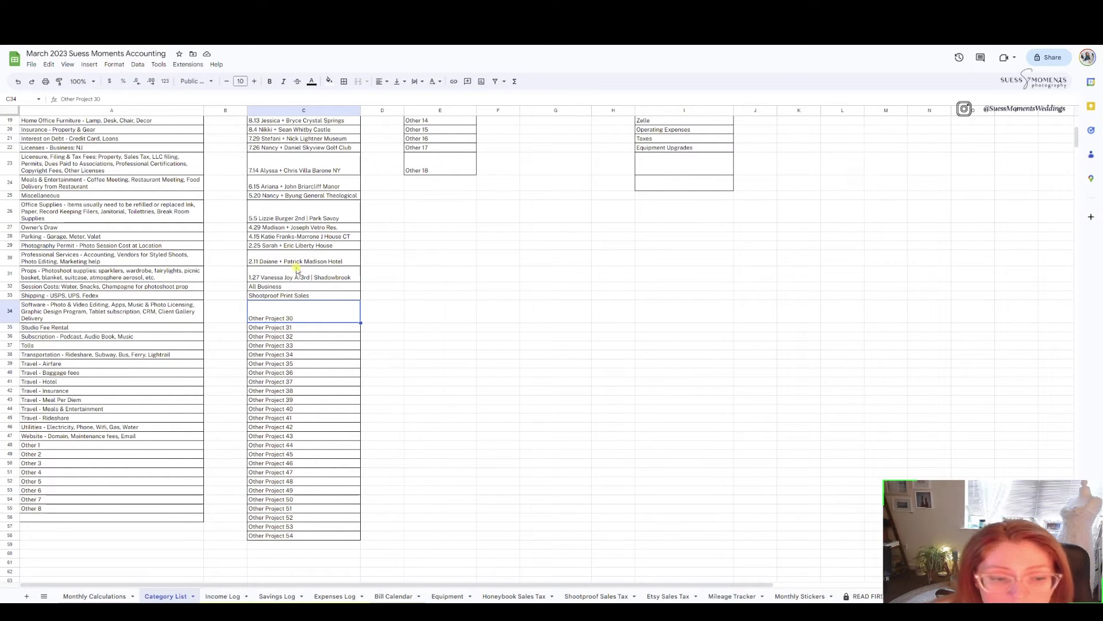
left_click(305, 383)
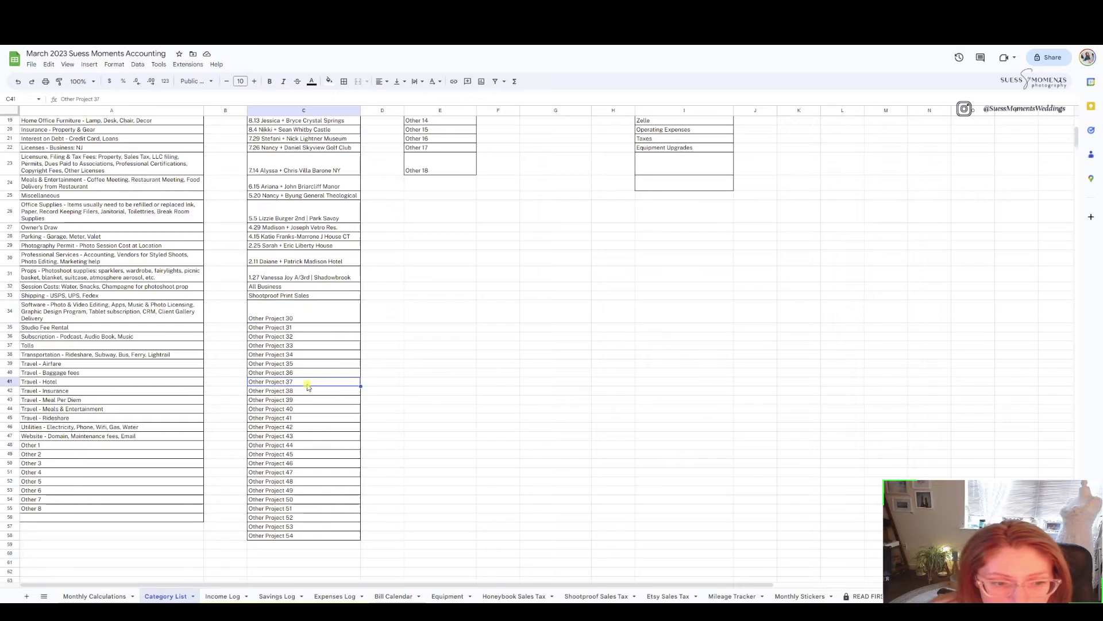
scroll(310, 313, "up", 3)
left_click(311, 311)
scroll(319, 489, "up", 3)
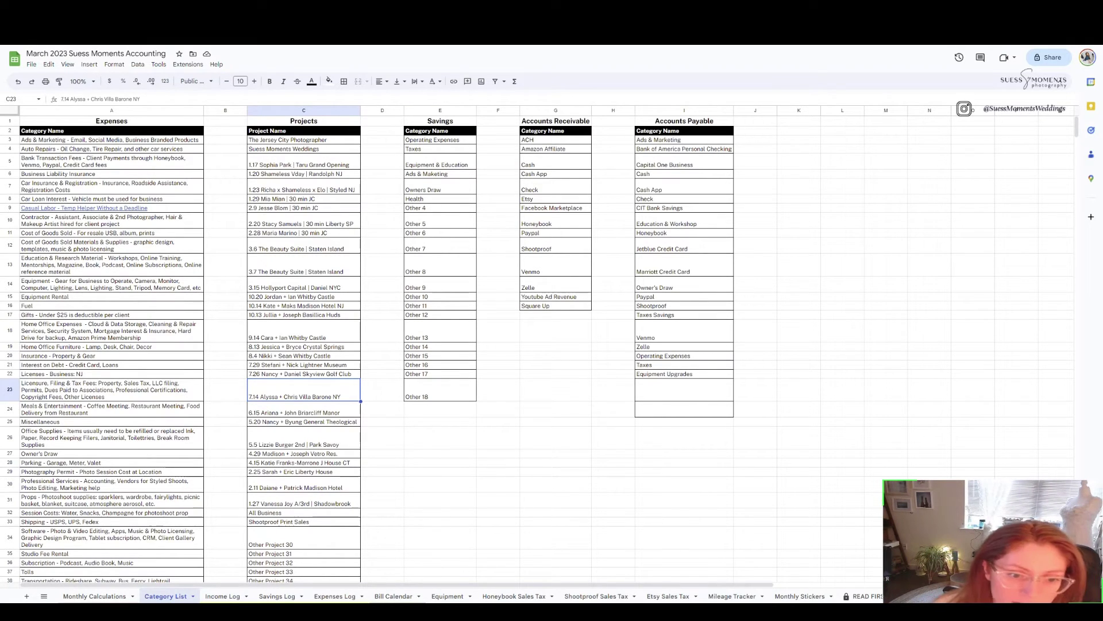
left_click(454, 149)
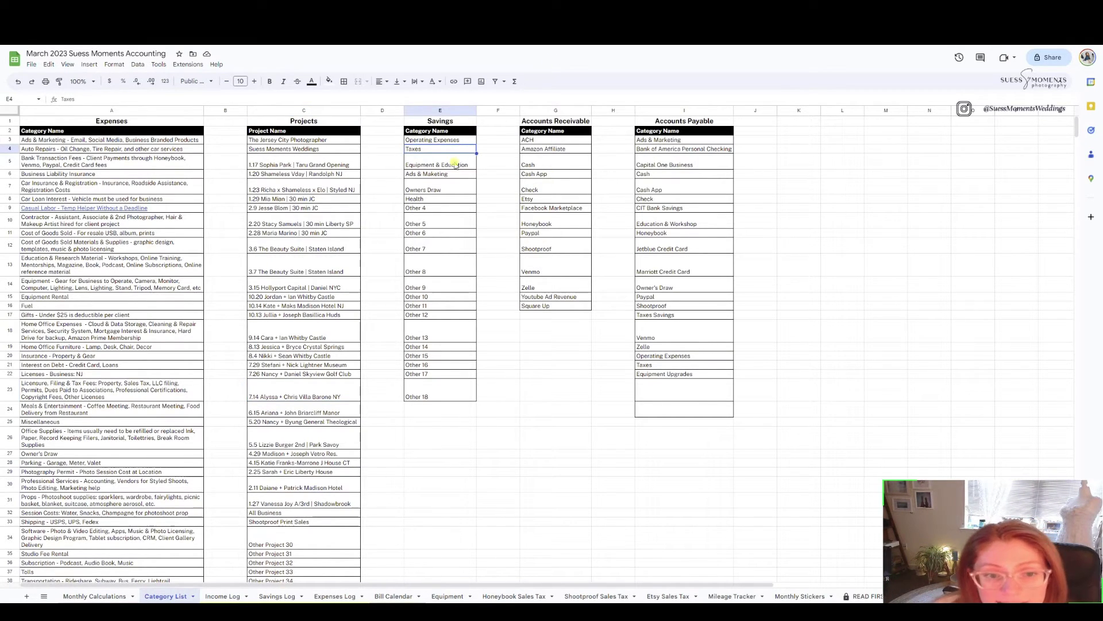
left_click_drag(451, 141, 444, 206)
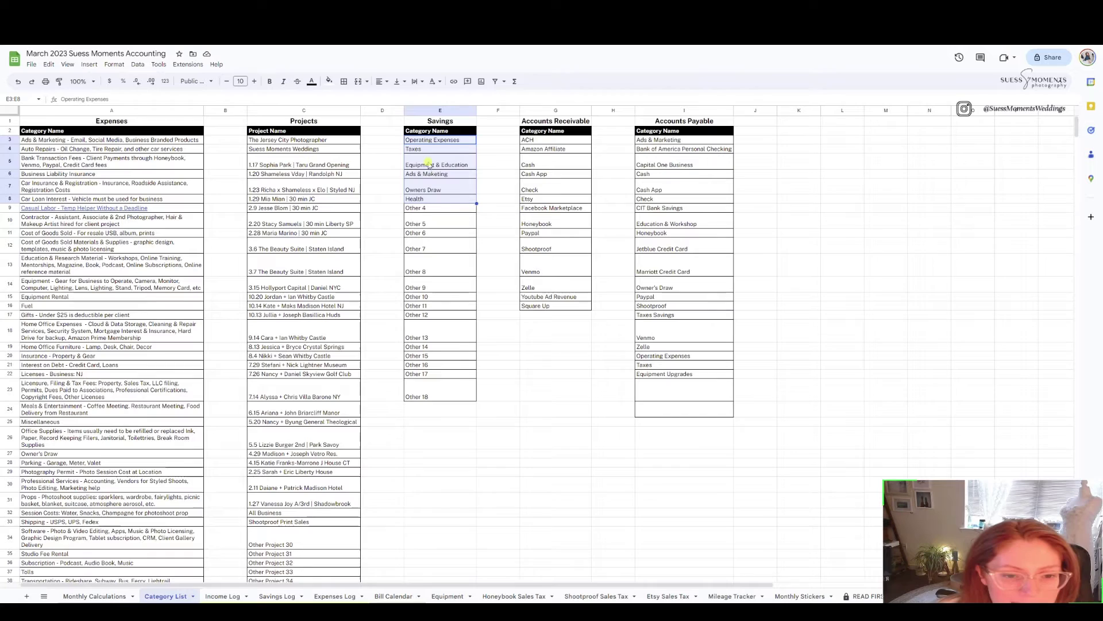
left_click(444, 122)
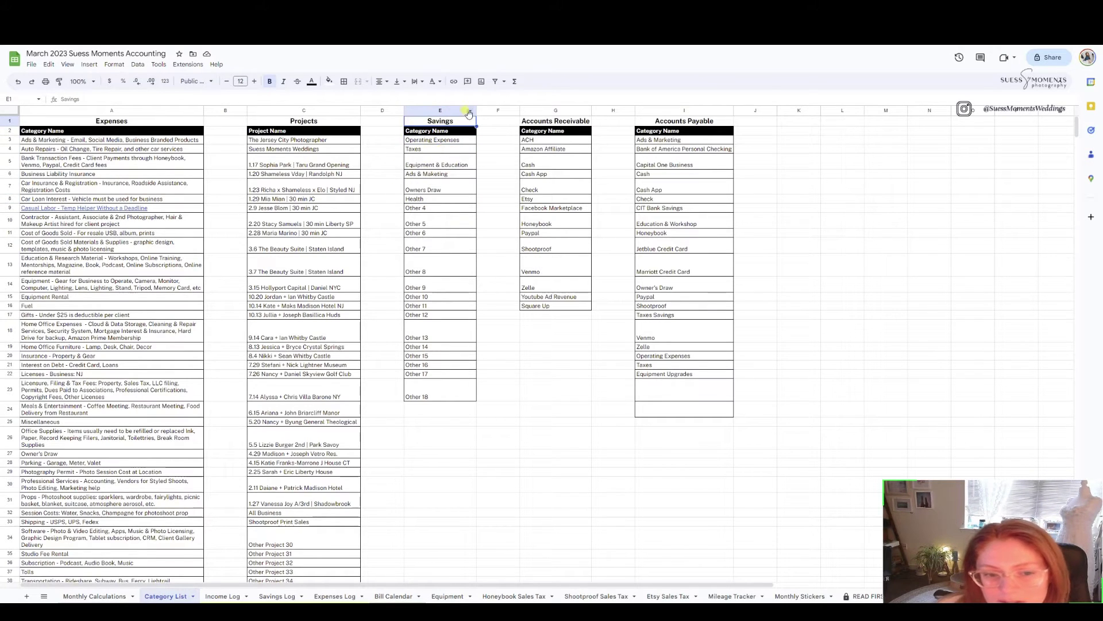
left_click(433, 140)
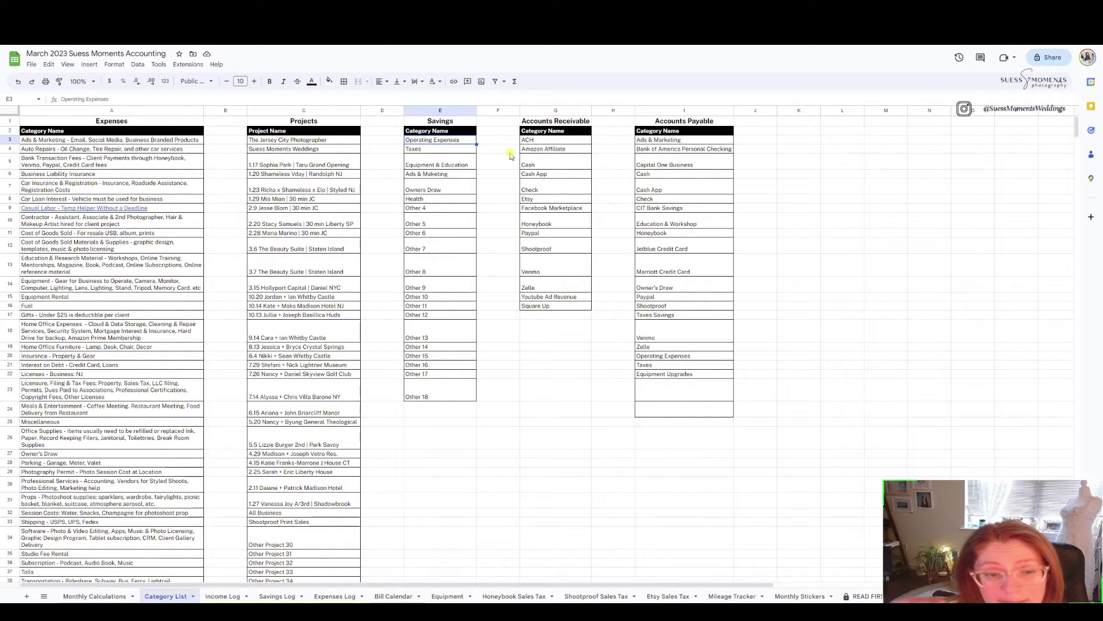
left_click(276, 141)
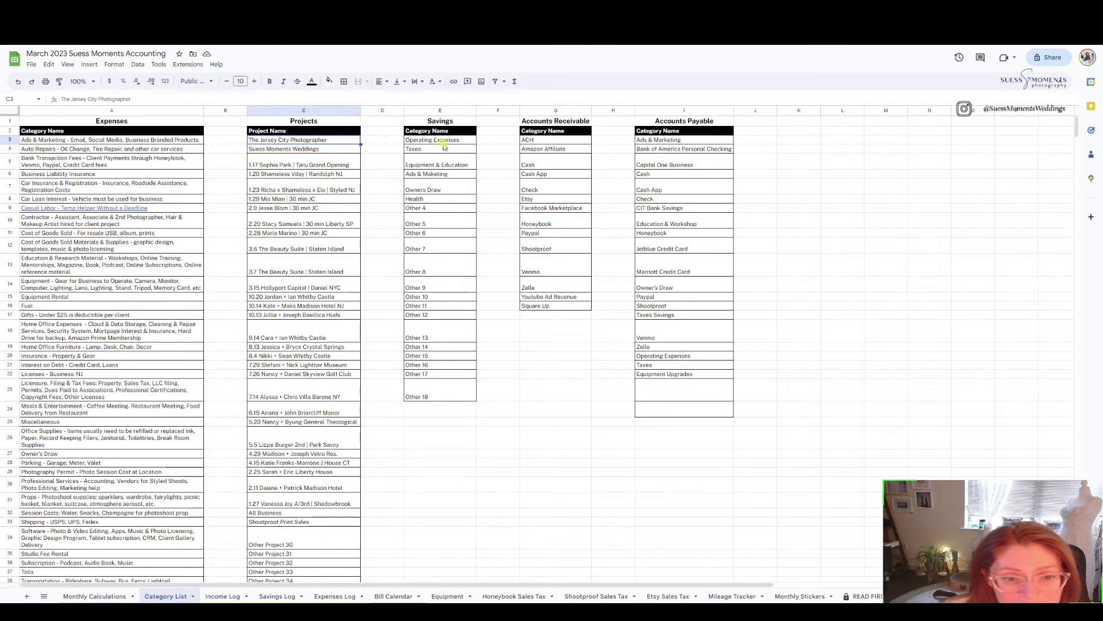
left_click(463, 152)
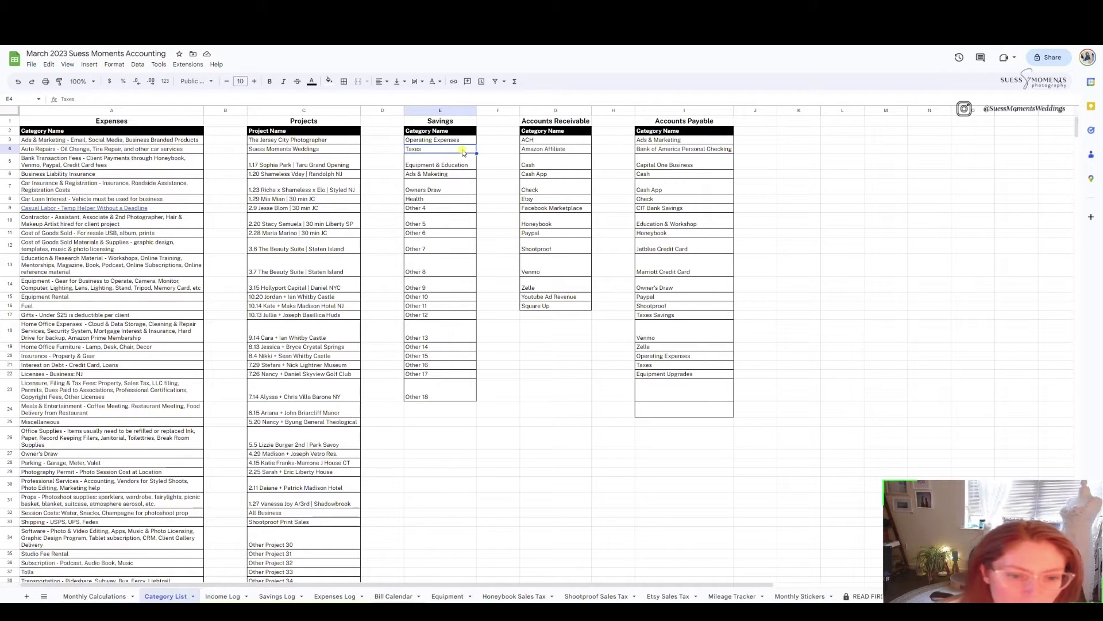
left_click(466, 165)
left_click(468, 174)
left_click(473, 190)
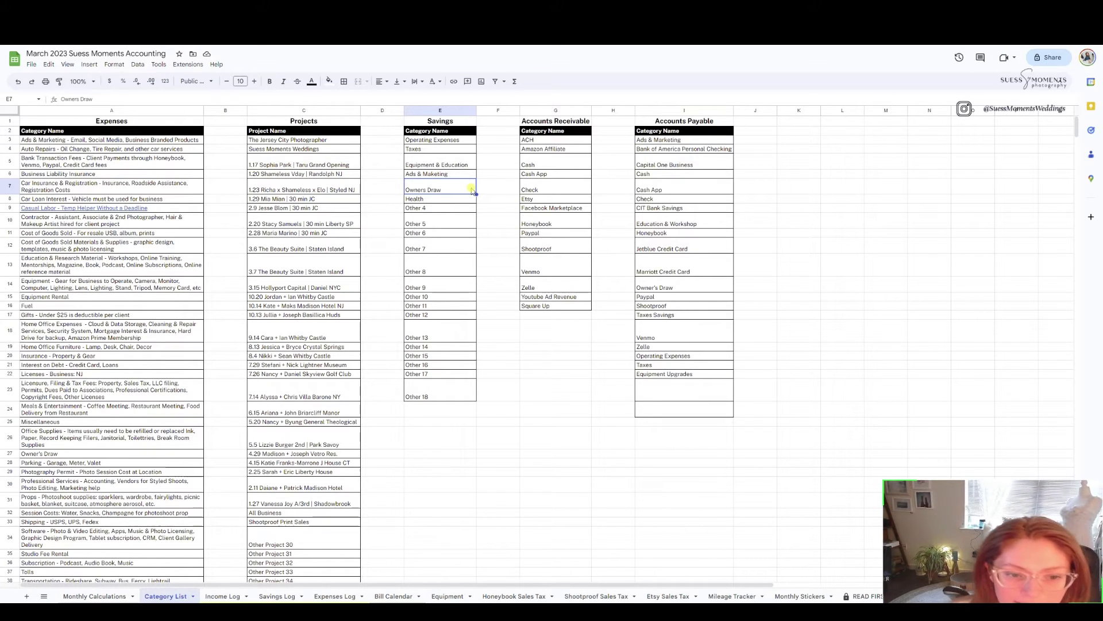
left_click(468, 199)
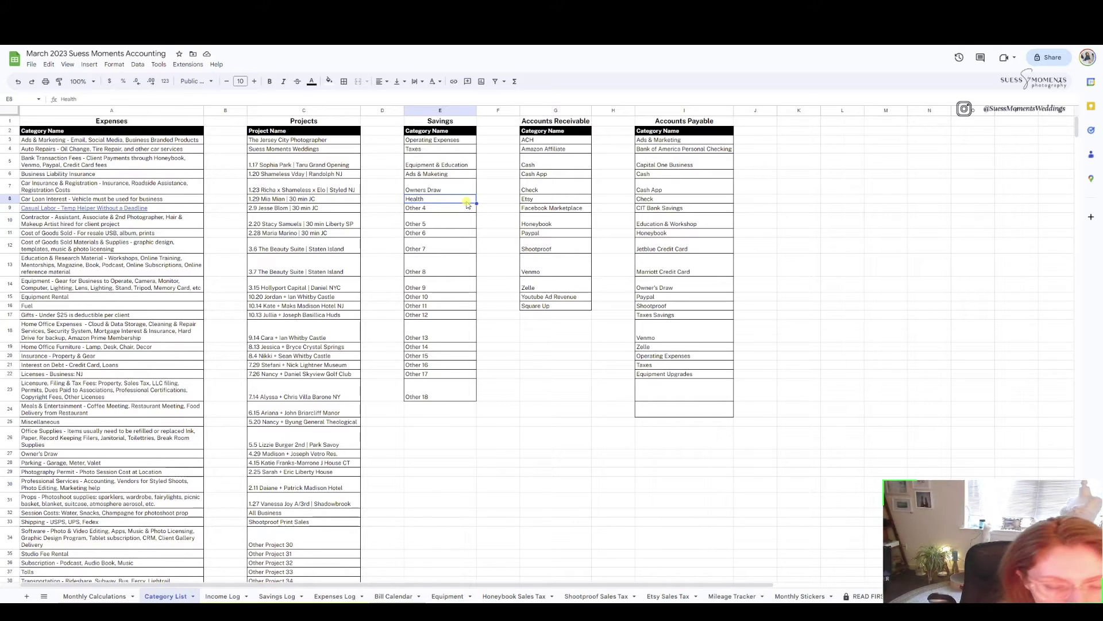
left_click(564, 132)
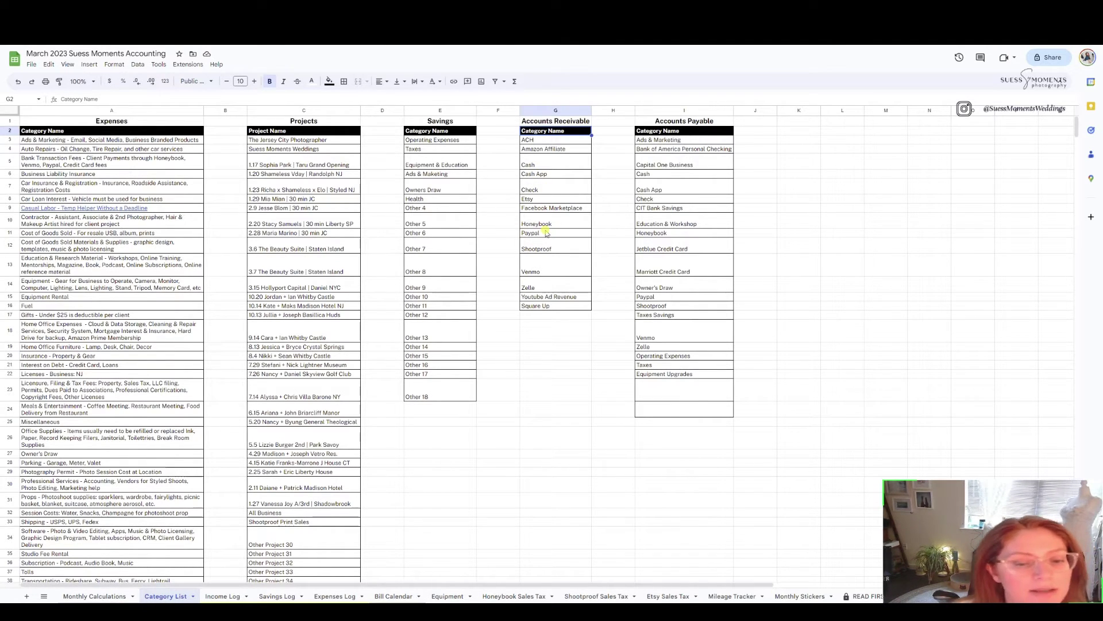
left_click(548, 224)
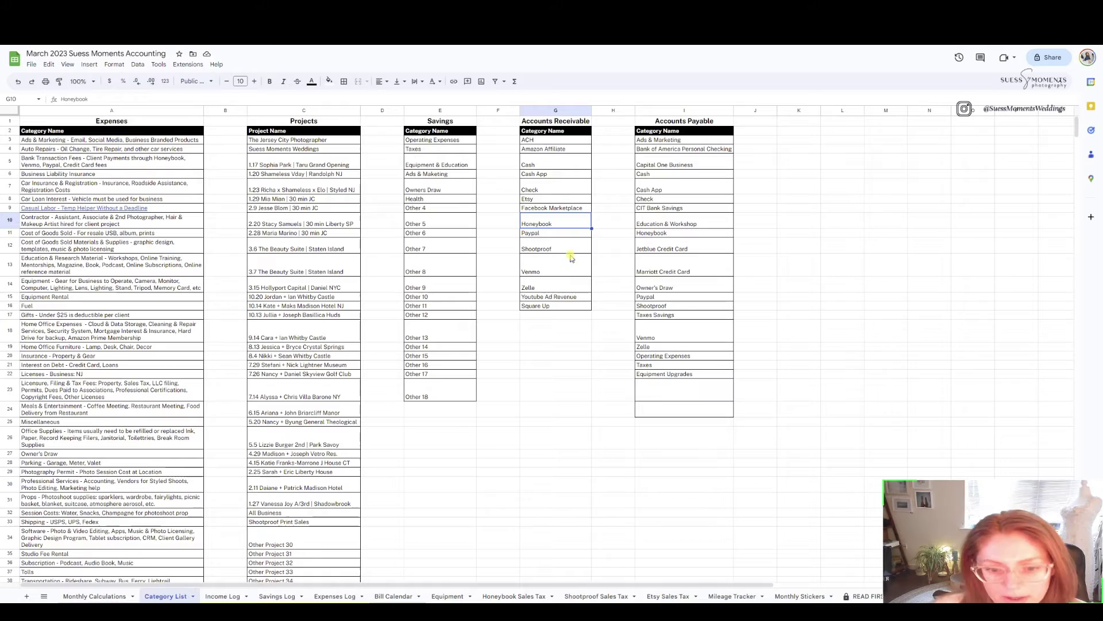
left_click(560, 296)
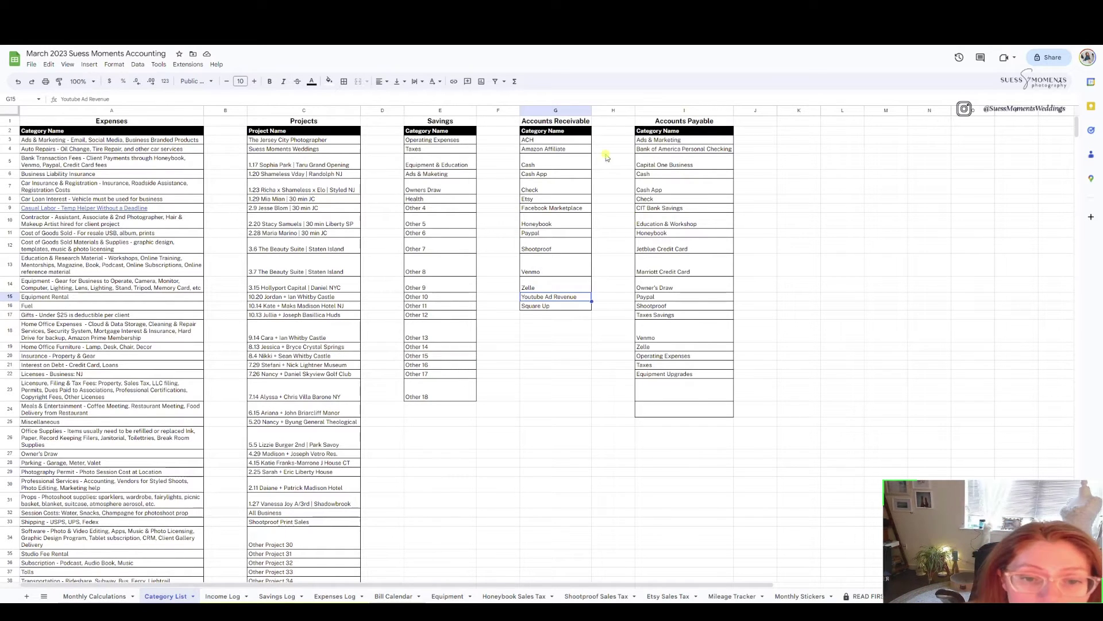
left_click(564, 314)
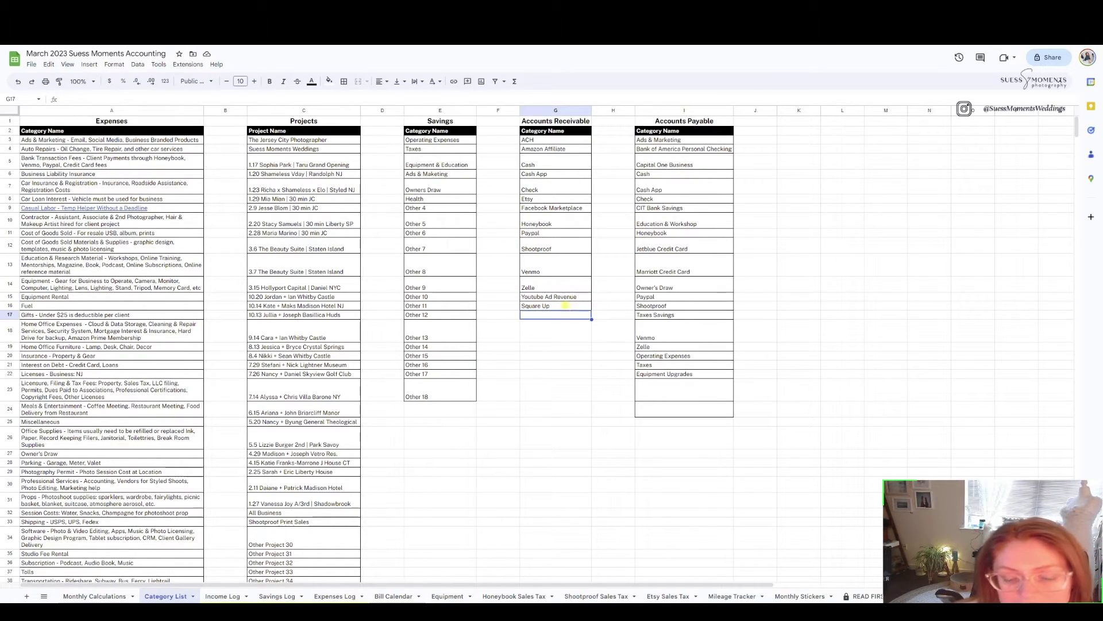
left_click(563, 289)
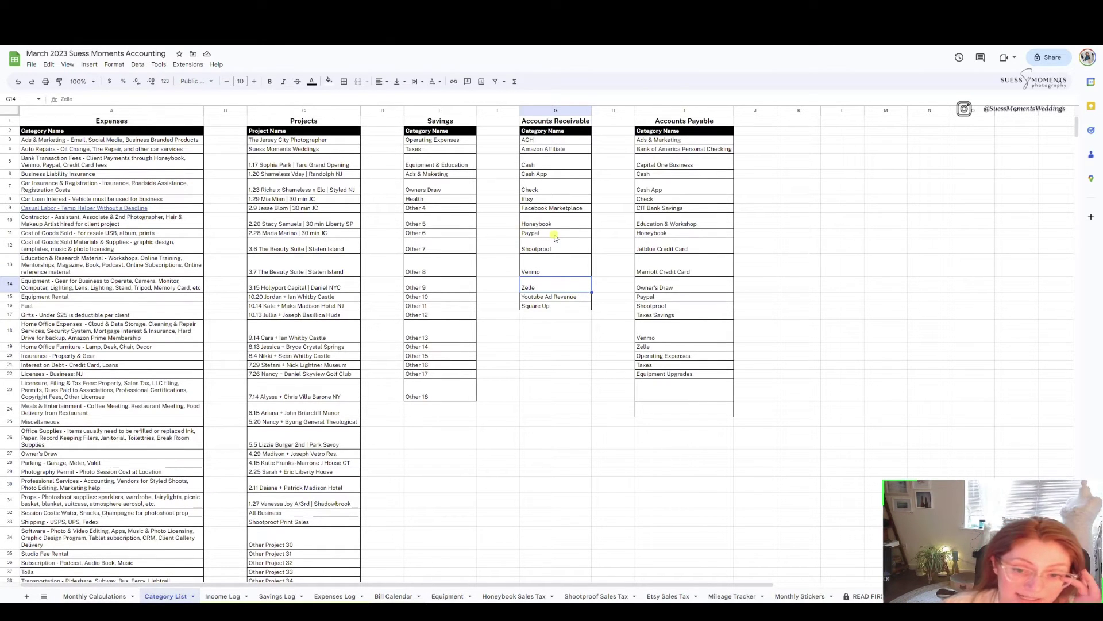
left_click(650, 180)
left_click(667, 306)
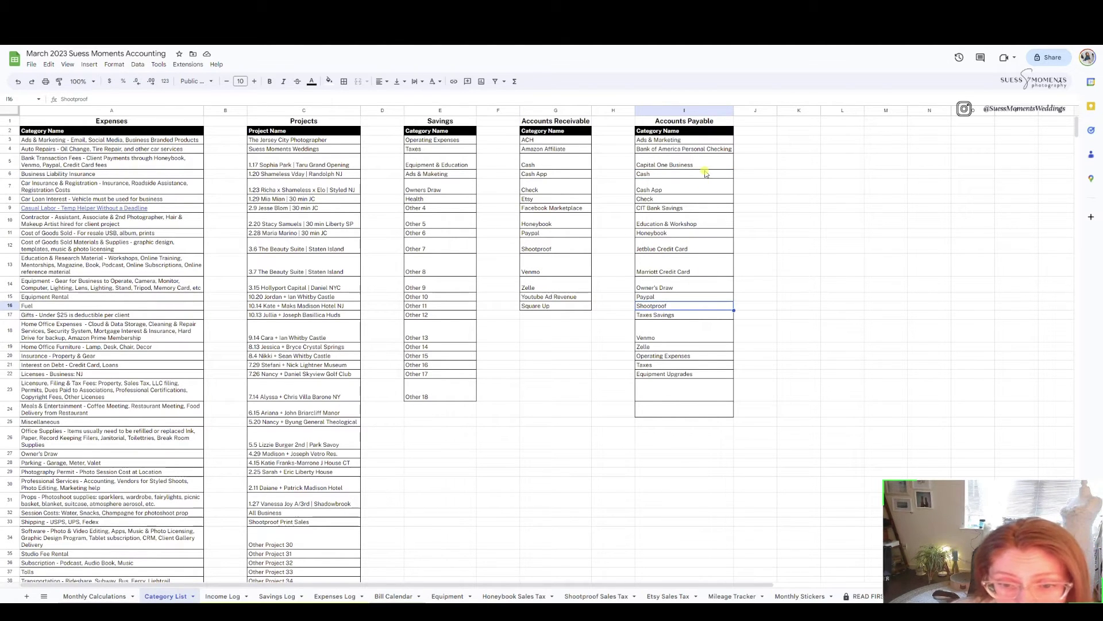
Step: Delete the Equipment Upgrades entry from the Accounts Payable list
left_click(705, 223)
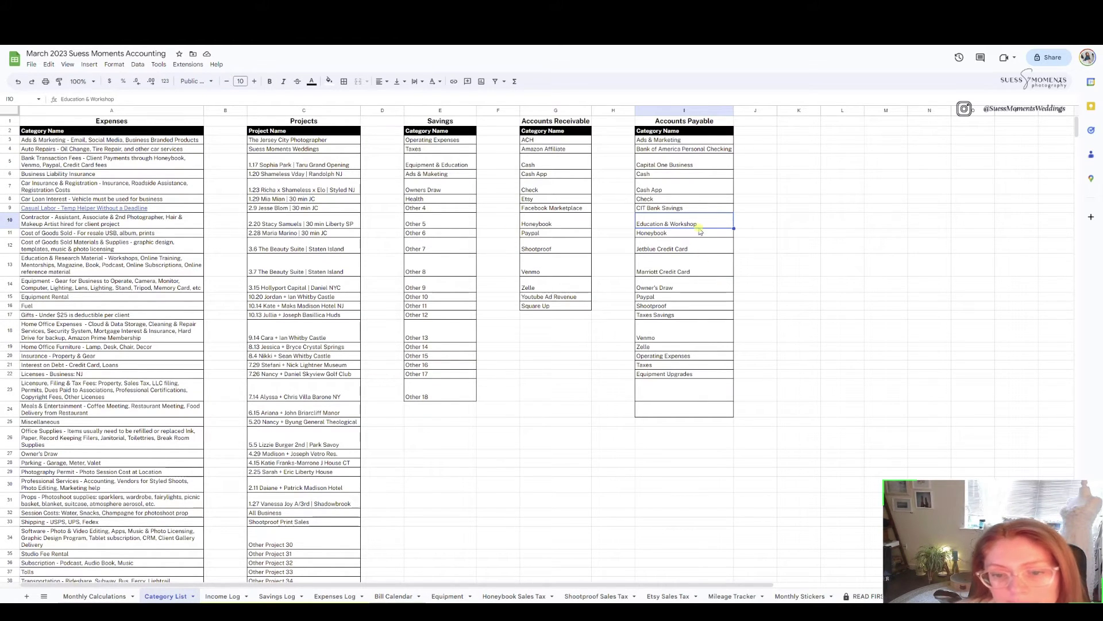
left_click_drag(689, 140, 684, 356)
left_click(685, 374)
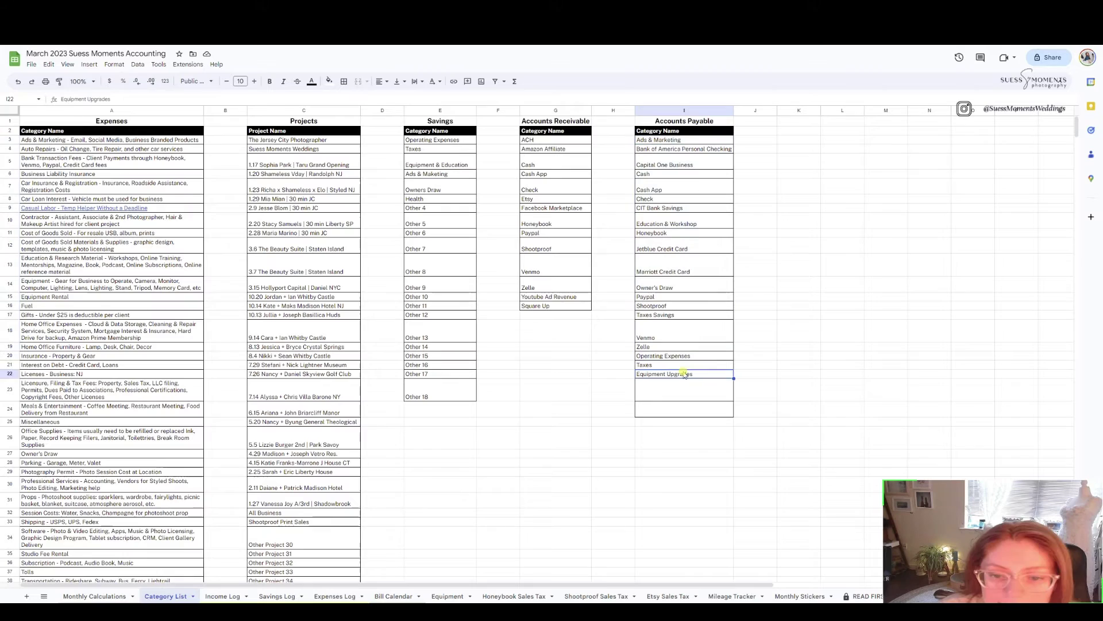
key("Delete")
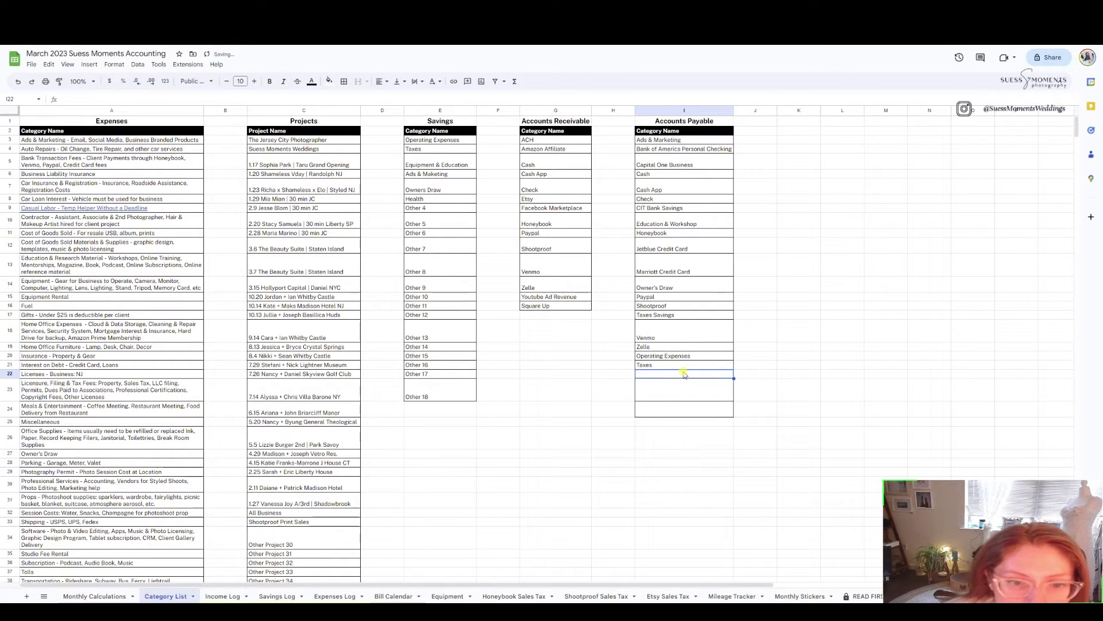
Step: Rename the Education & Workshop category to 'Equipment & Education'
left_click(686, 217)
type("E")
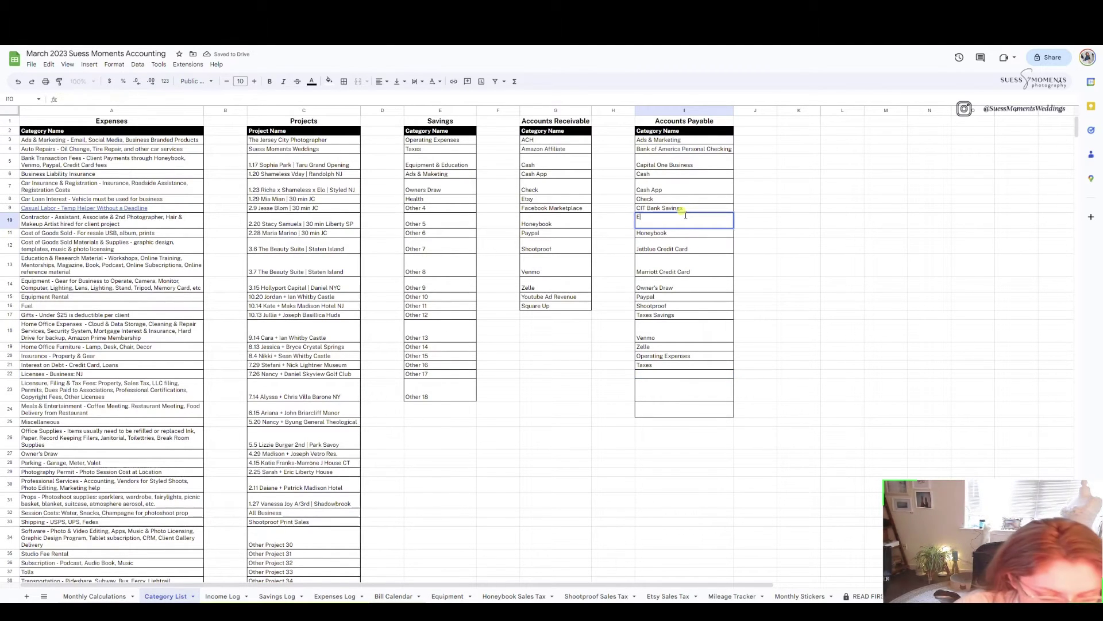
type("quipment &")
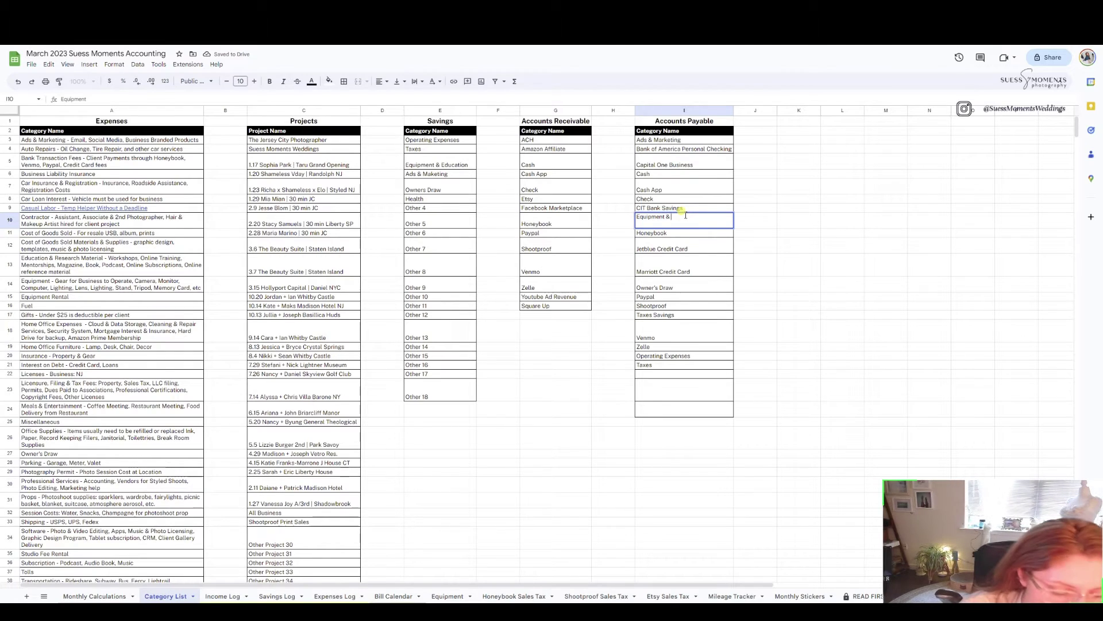
type(" Education")
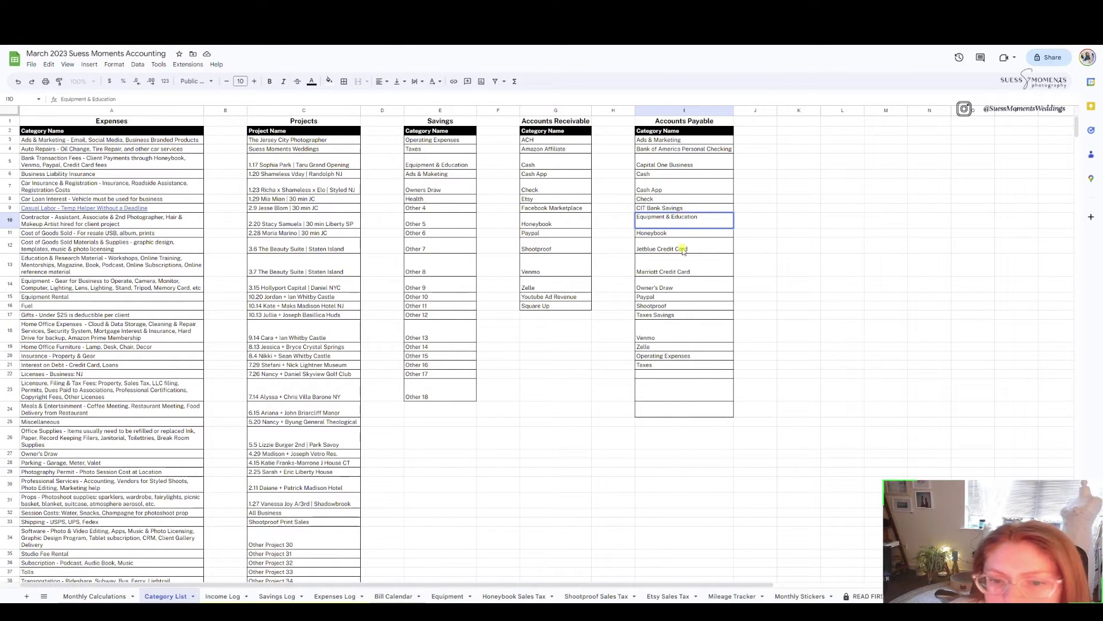
left_click(682, 249)
left_click(671, 365)
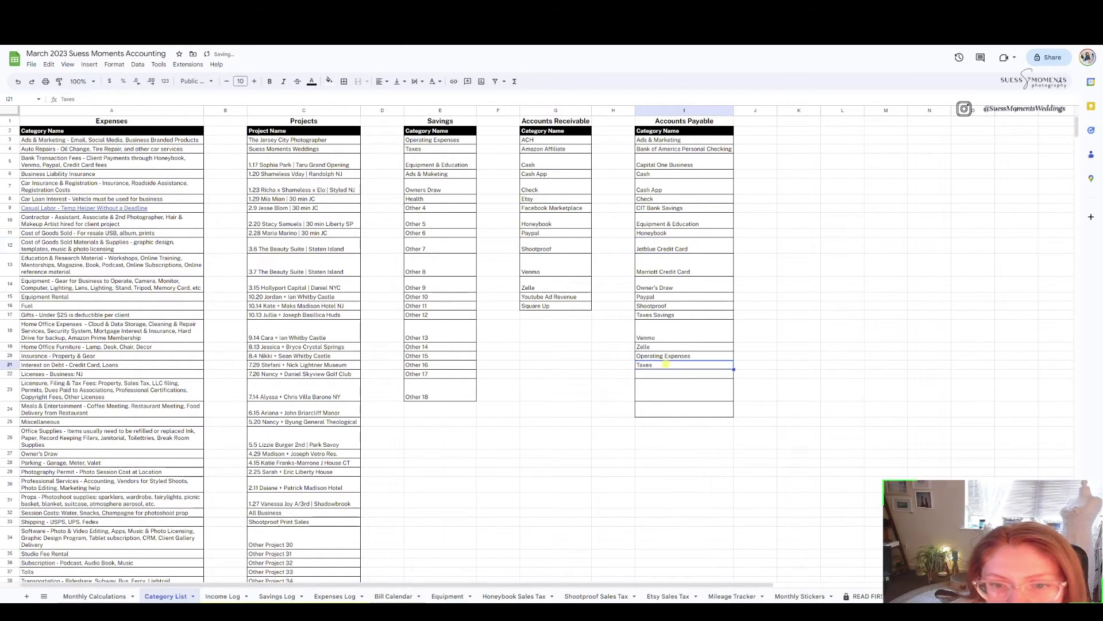
left_click(693, 139)
Step: Correct 'Ads & Maketing' to 'Ads & Marketing', then go to the Income Log sheet
left_click(457, 175)
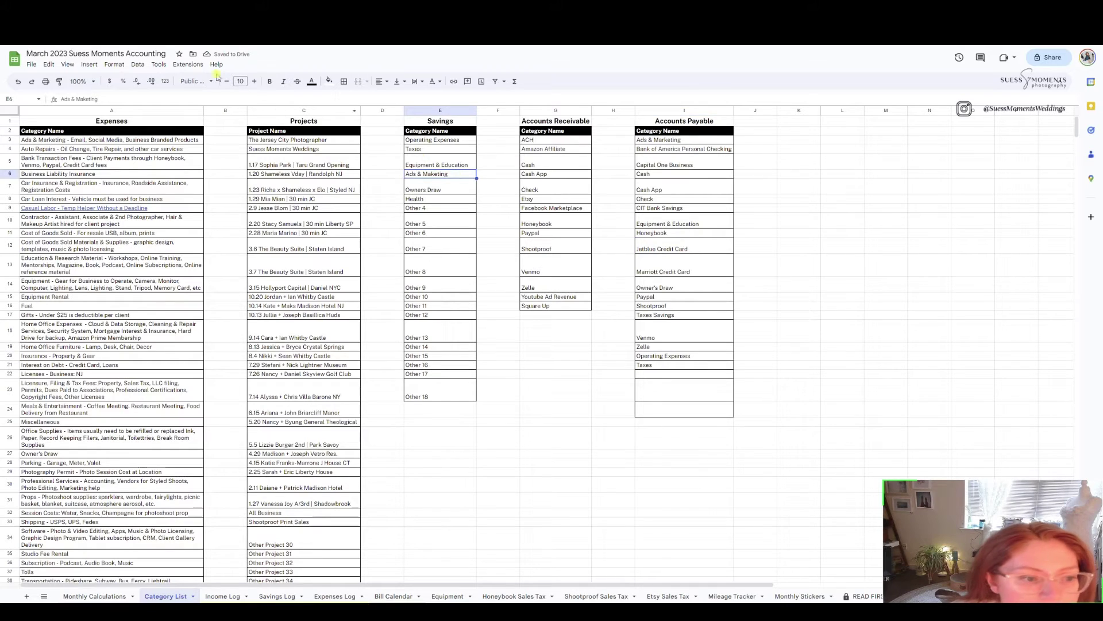
left_click(80, 98)
type("r")
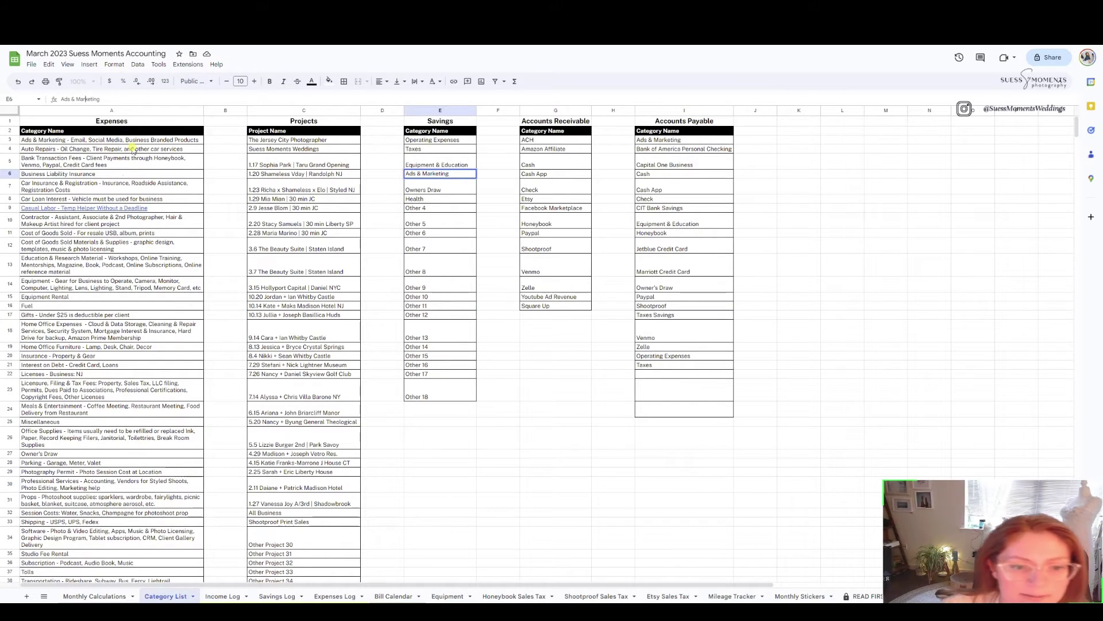
left_click(565, 347)
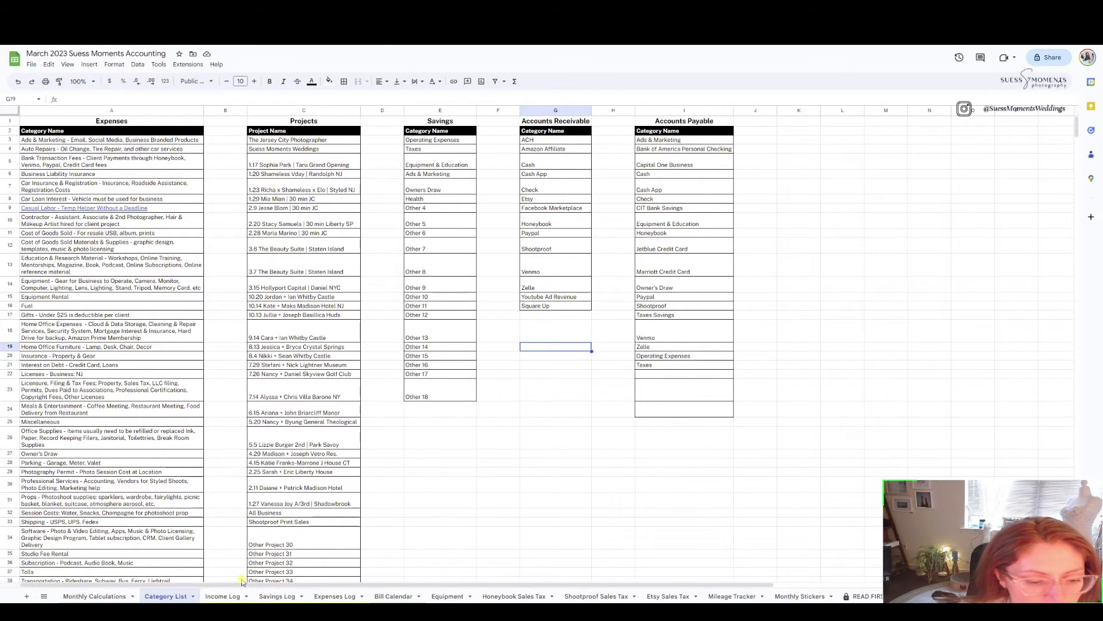
left_click(223, 597)
Step: Enter 3/1/2023 as the date of the first income row
left_click(402, 311)
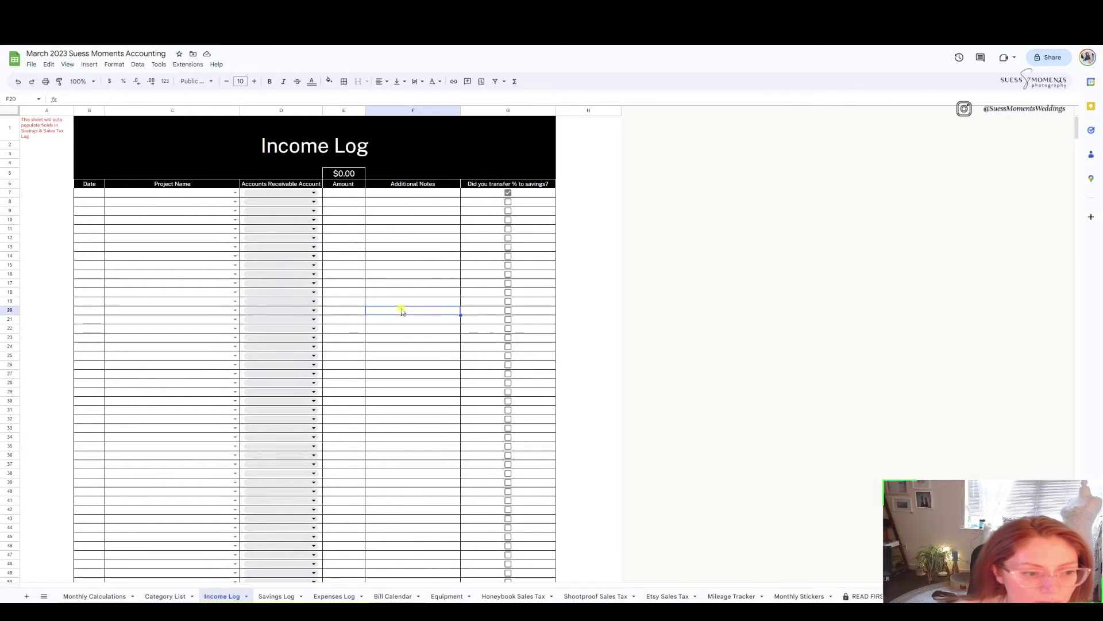
left_click(102, 195)
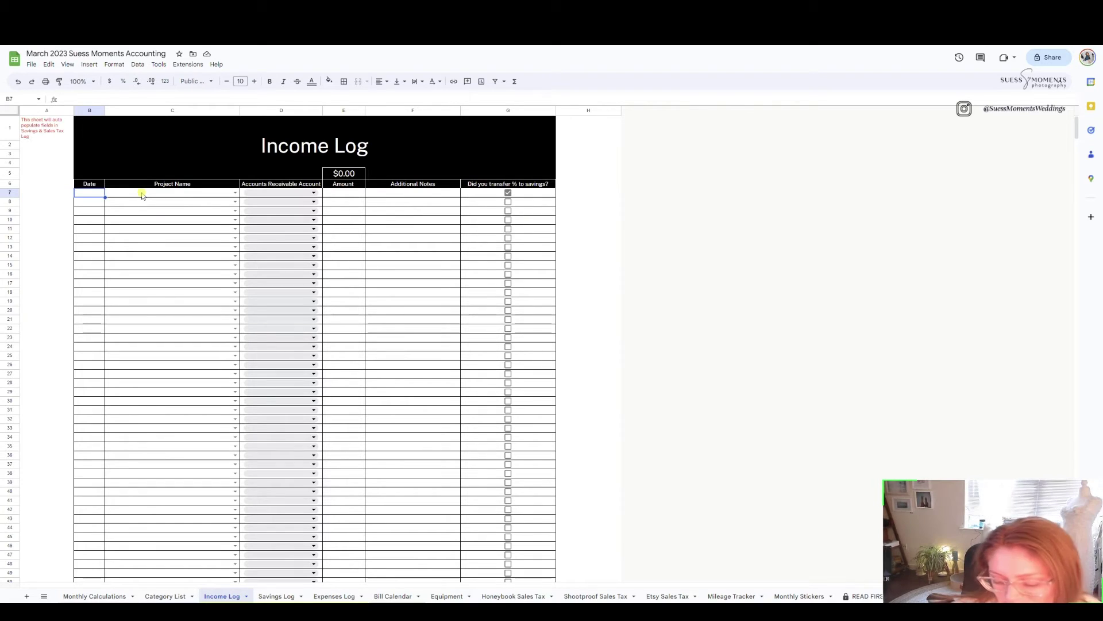
type("3")
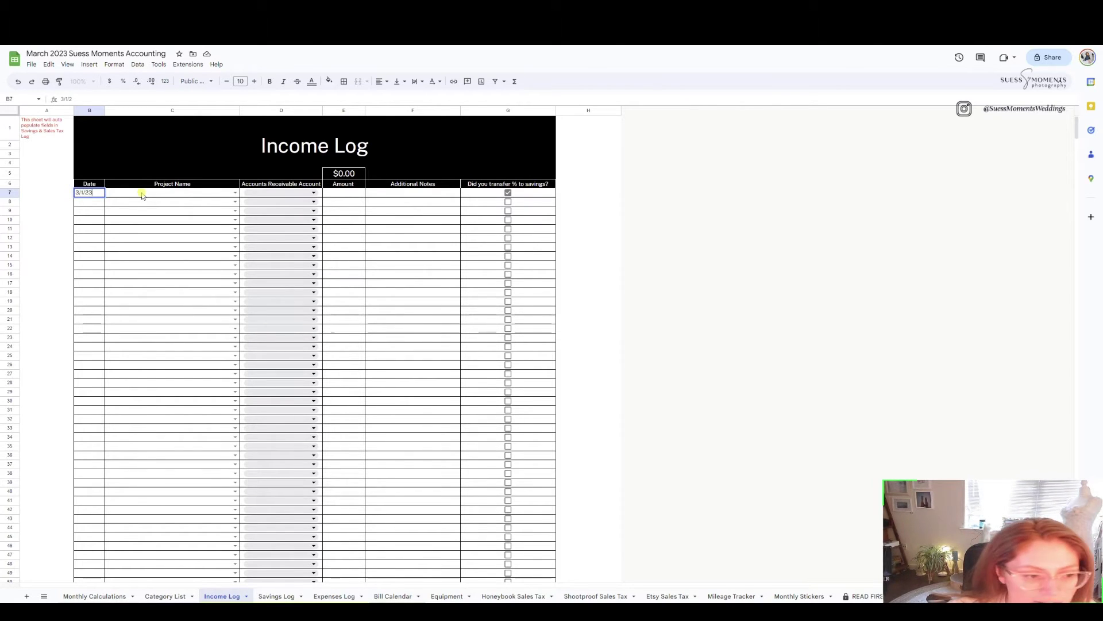
type("/1/2023")
key("Tab")
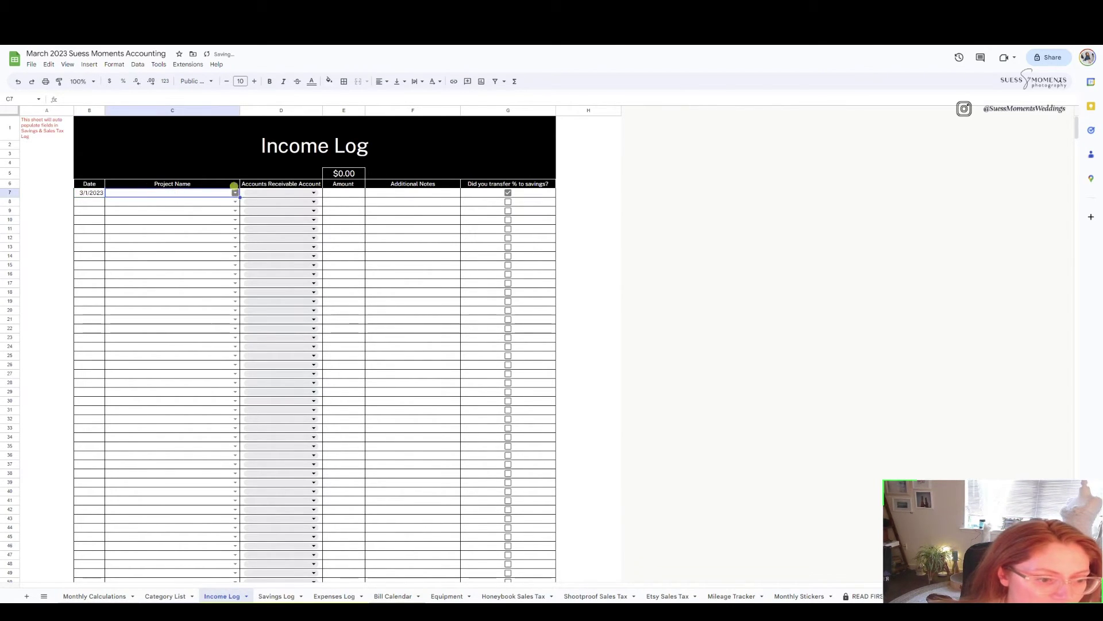
Step: Set the income row's project in C7 to Lightner Museum
left_click(235, 192)
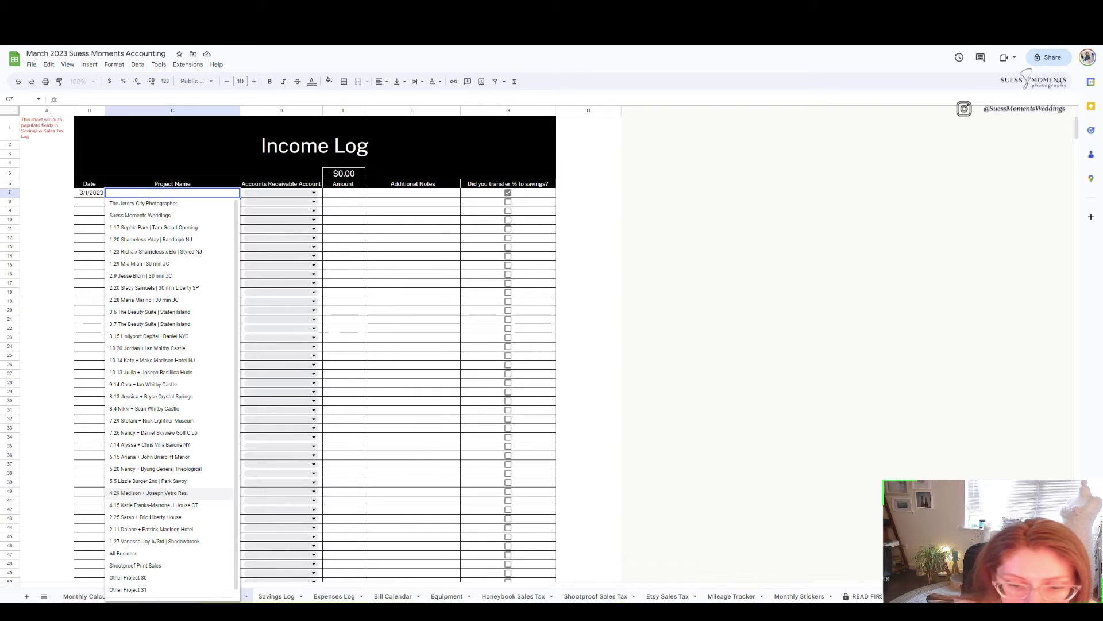
left_click(277, 596)
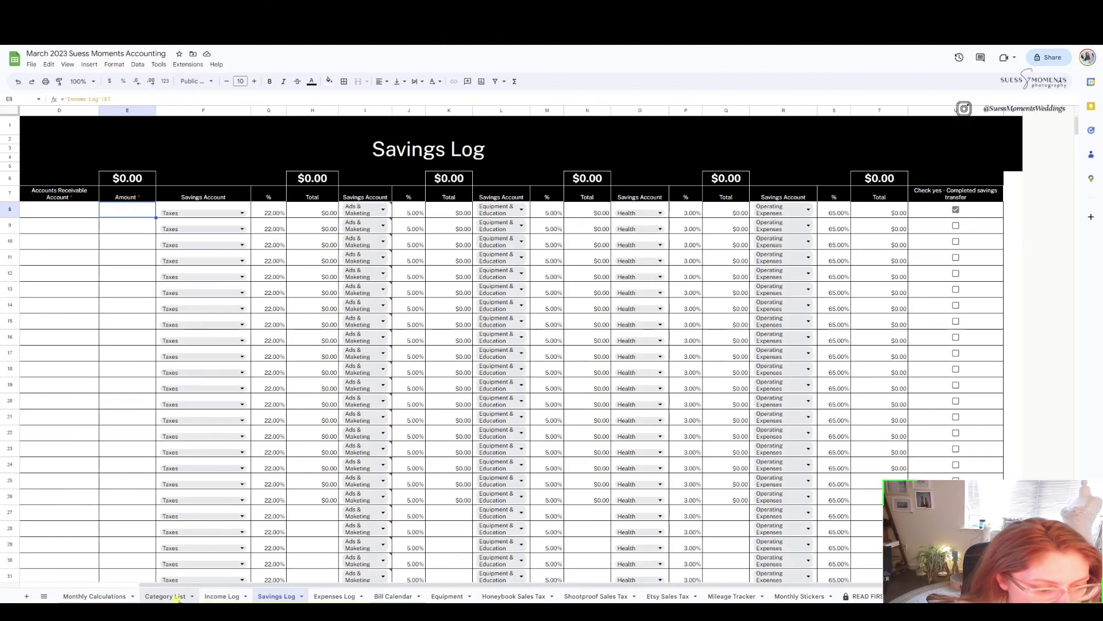
left_click(166, 596)
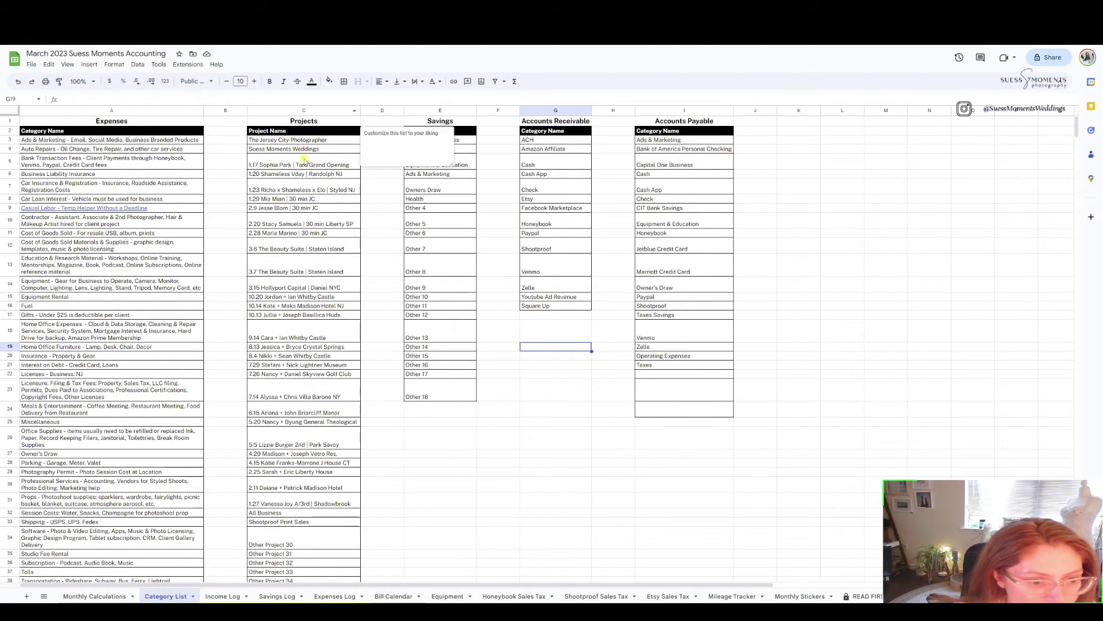
left_click(222, 596)
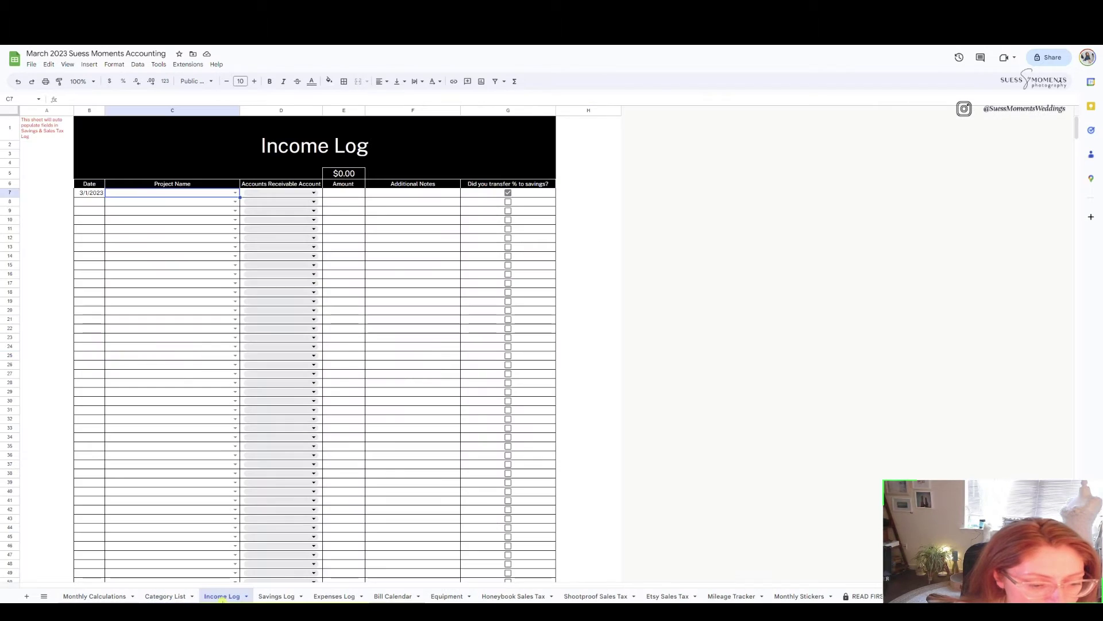
left_click(199, 193)
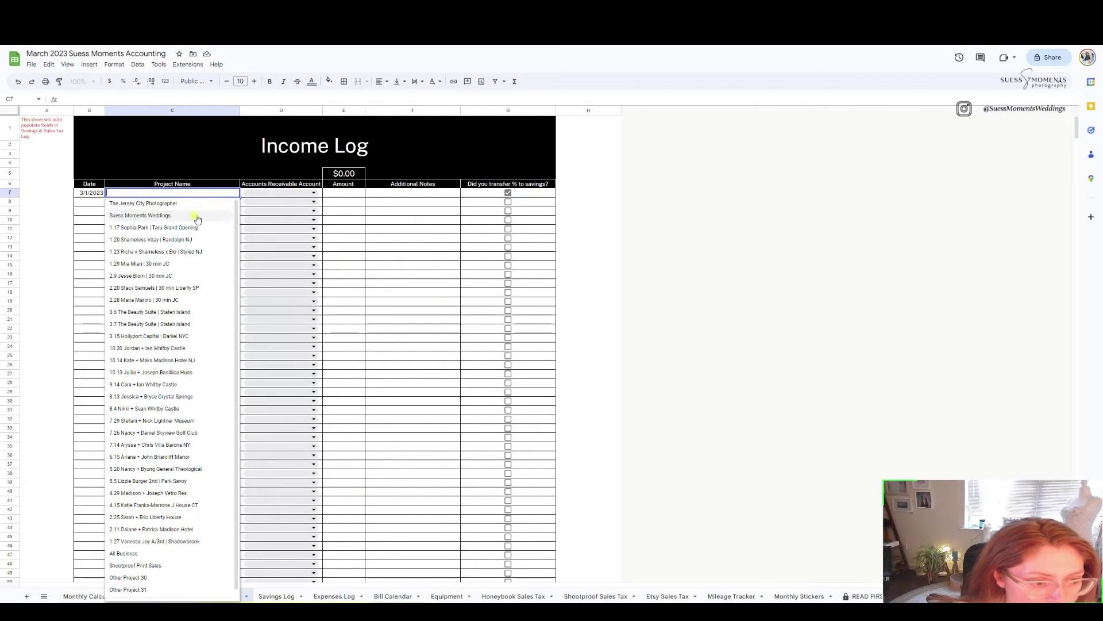
left_click(152, 421)
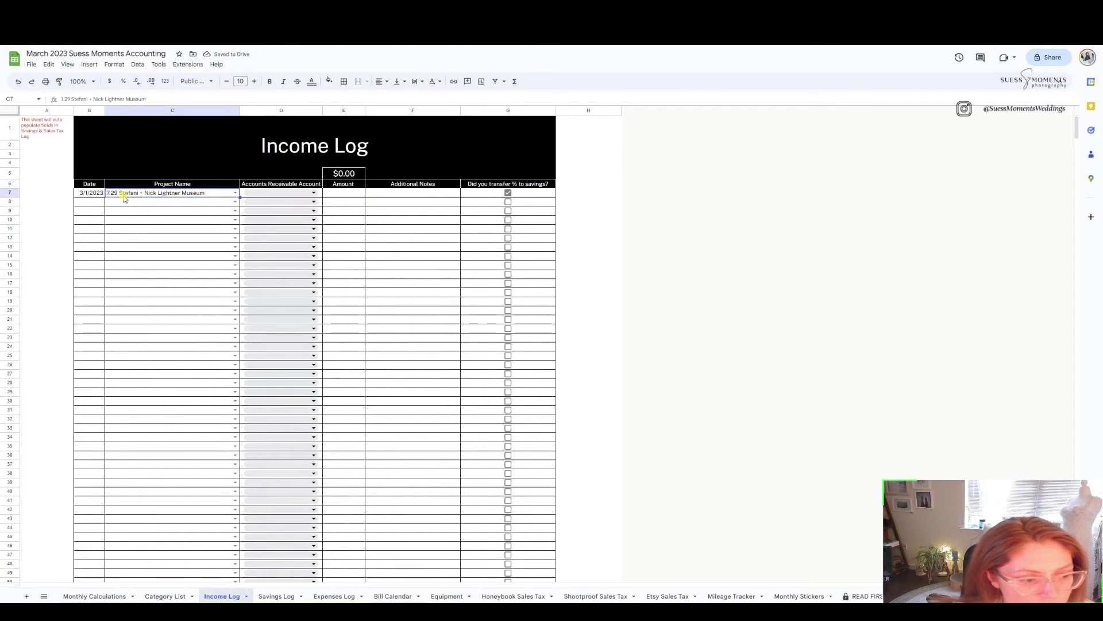
Step: Set the account to Cash App, amount to 1000, and uncheck the savings-transfer box in G7
left_click(263, 195)
left_click(265, 197)
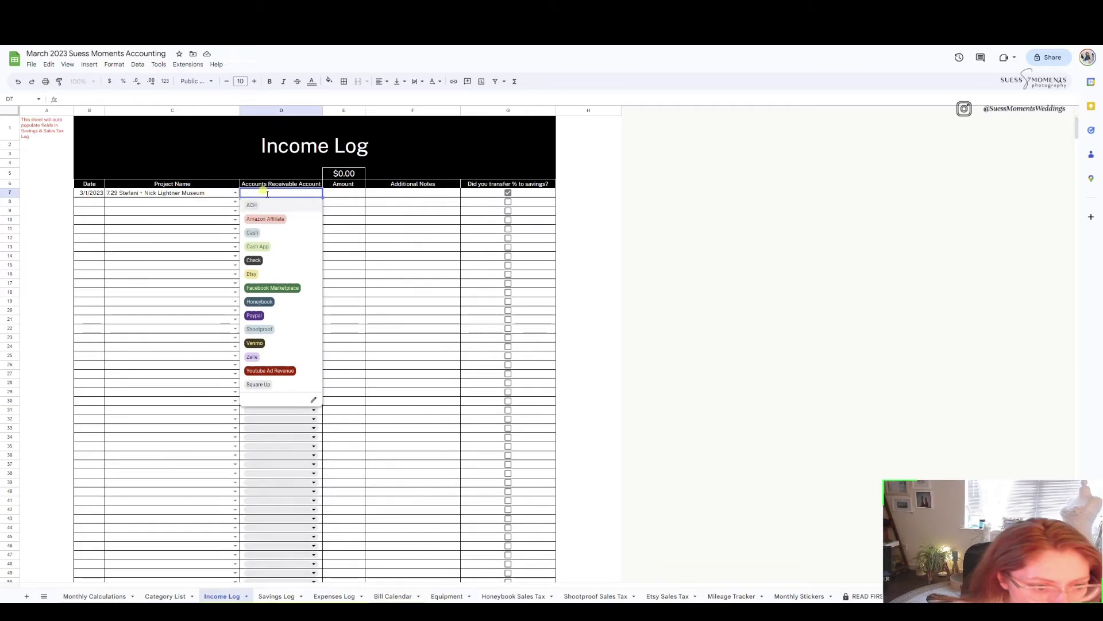
left_click(271, 247)
left_click(349, 196)
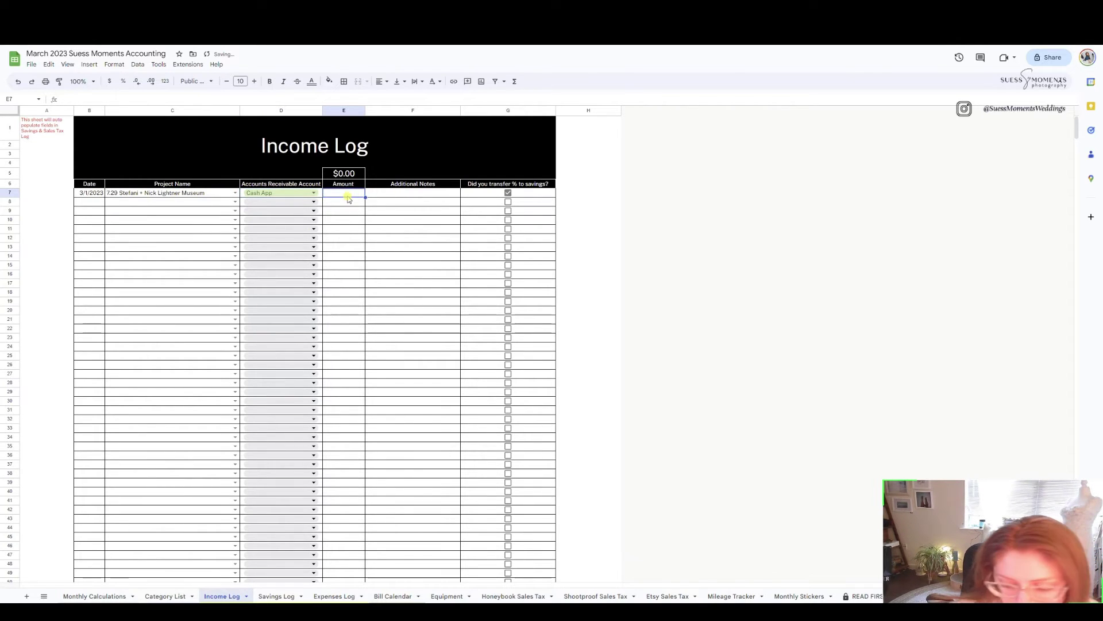
type("1000")
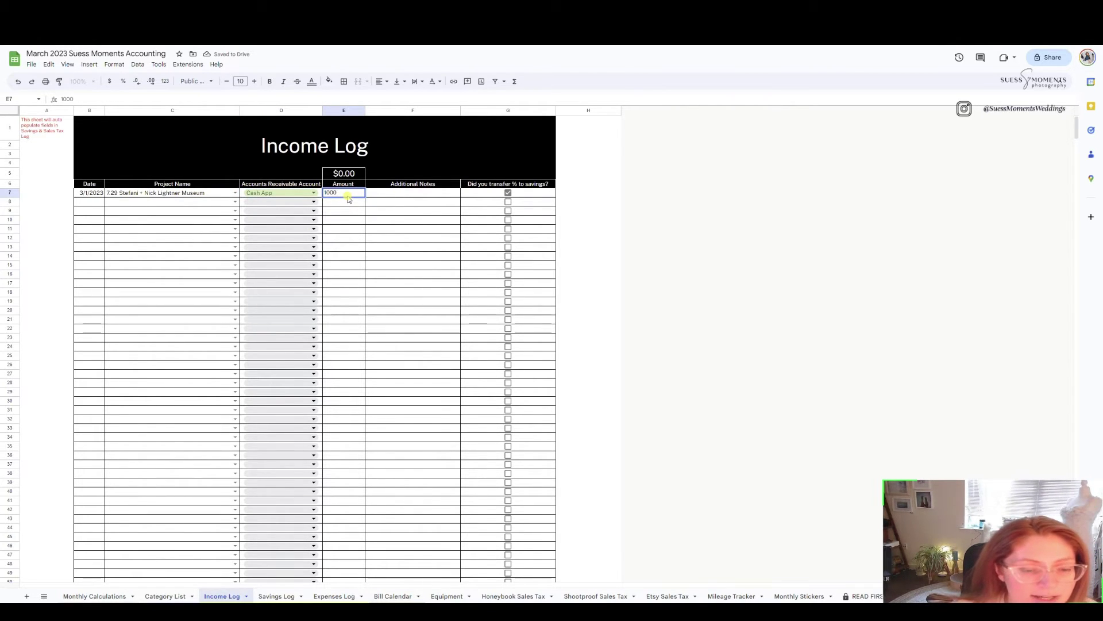
left_click(373, 195)
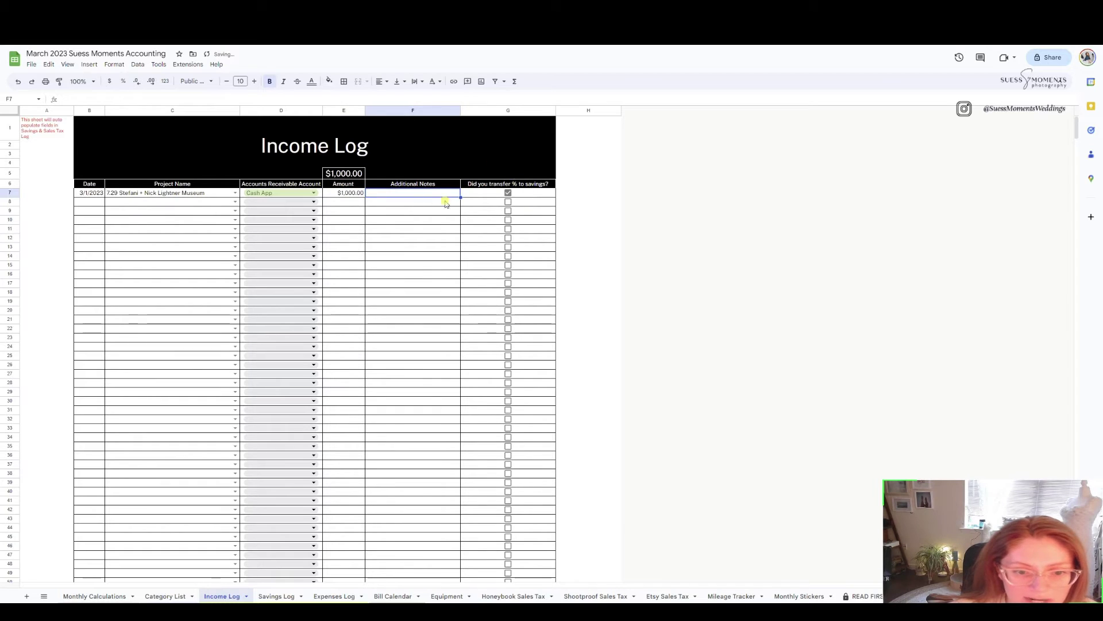
left_click(508, 192)
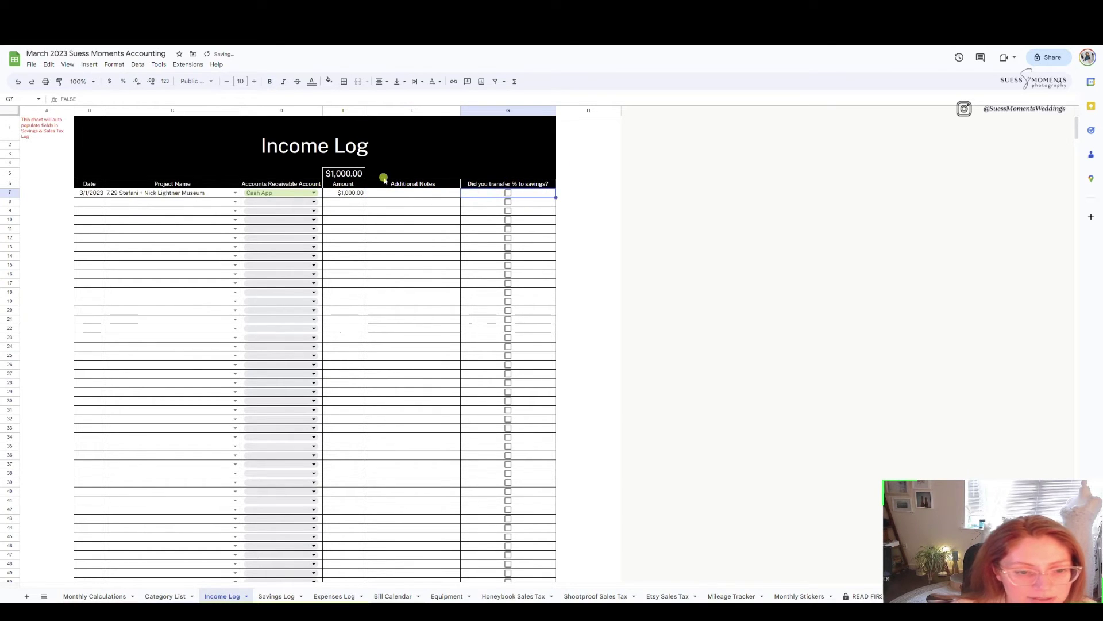
left_click(401, 195)
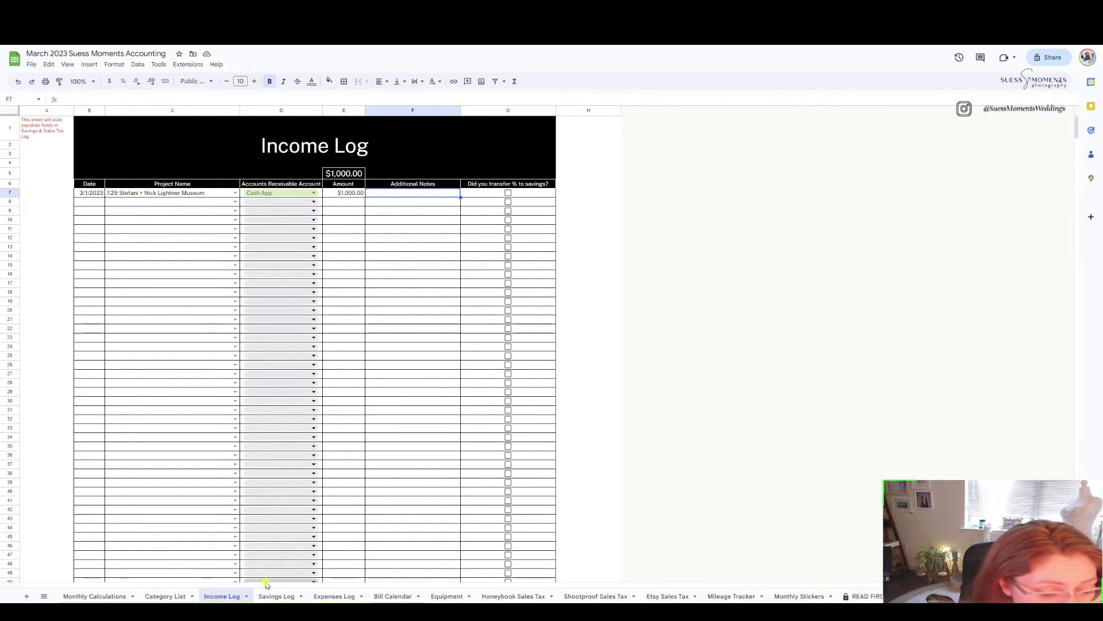
Step: Open the Savings Log and inspect the Taxes account in F8 and its 22% rate in G8
left_click(269, 596)
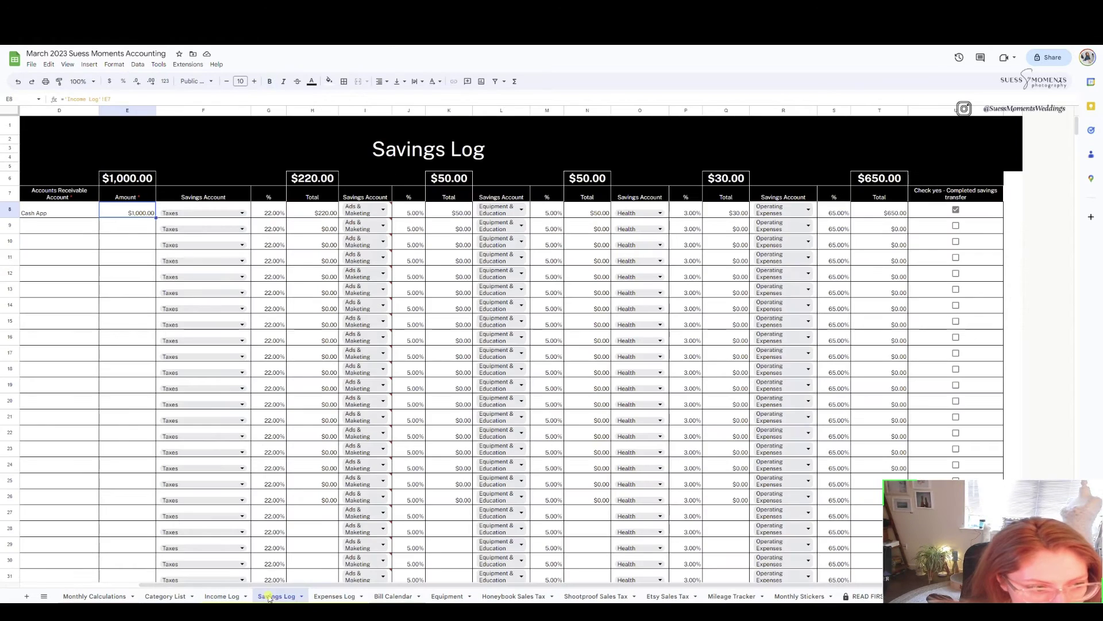
scroll(58, 529, "left", 5)
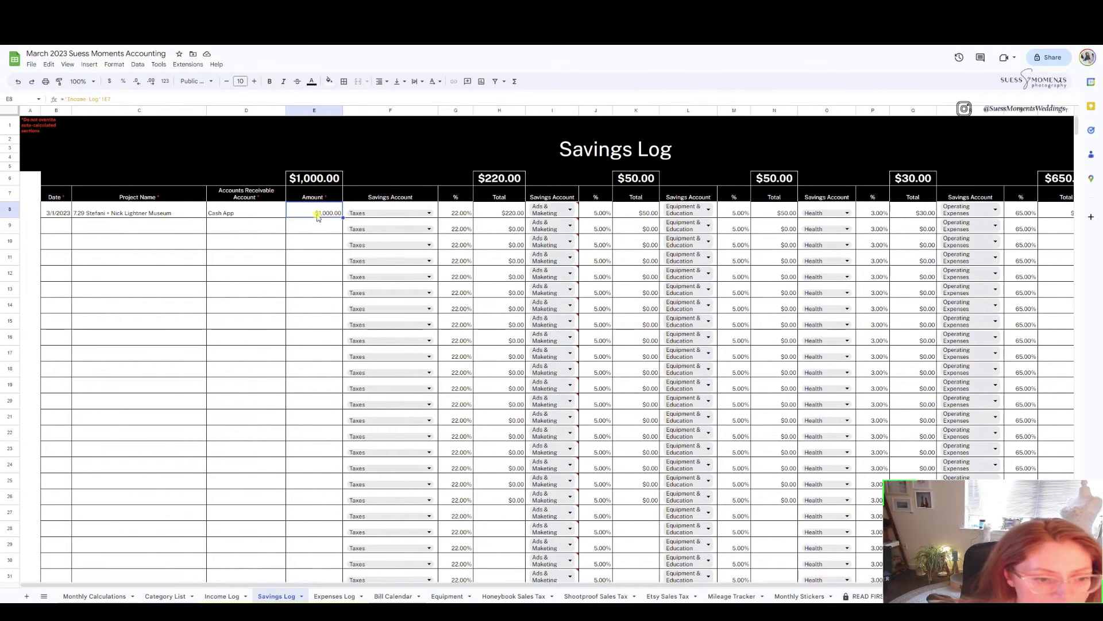
left_click(407, 210)
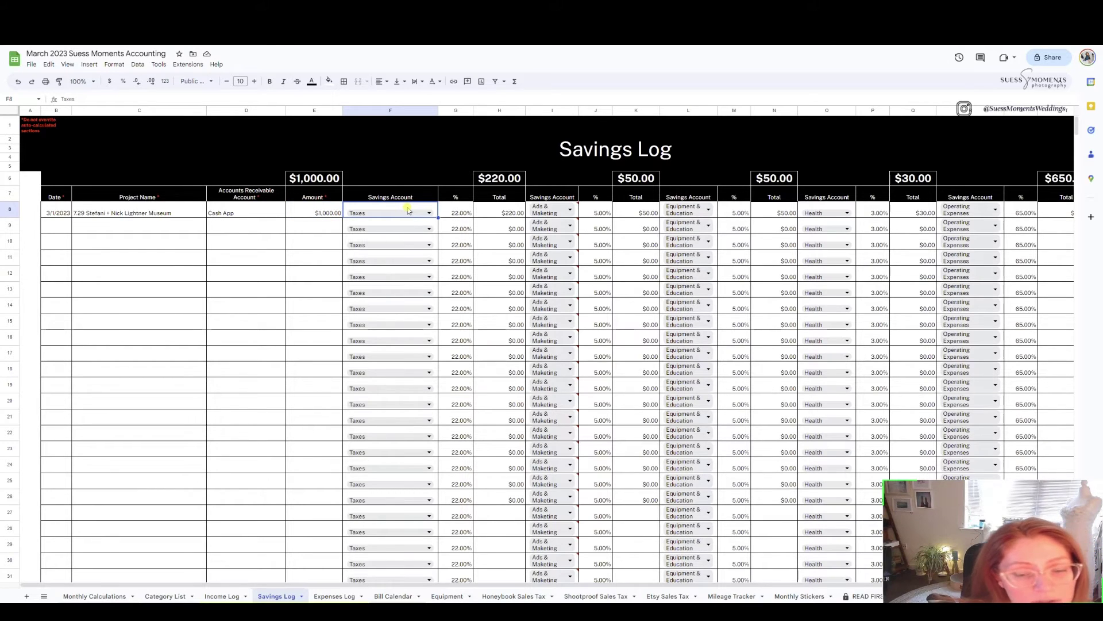
left_click(463, 218)
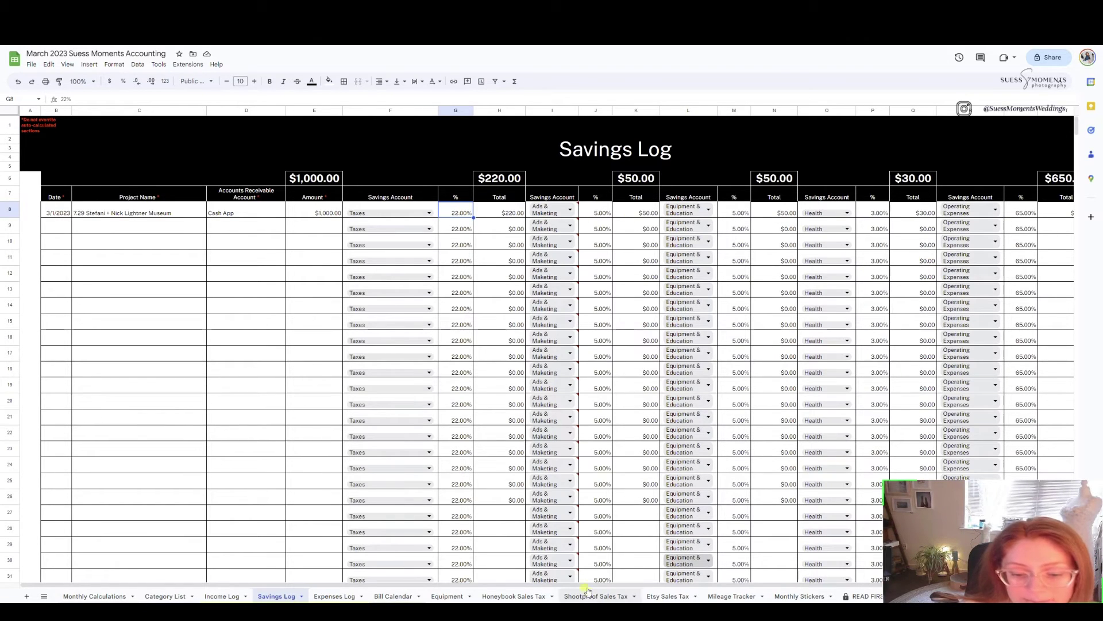
scroll(628, 587, "right", 1)
scroll(684, 585, "right", 3)
scroll(684, 585, "left", 1)
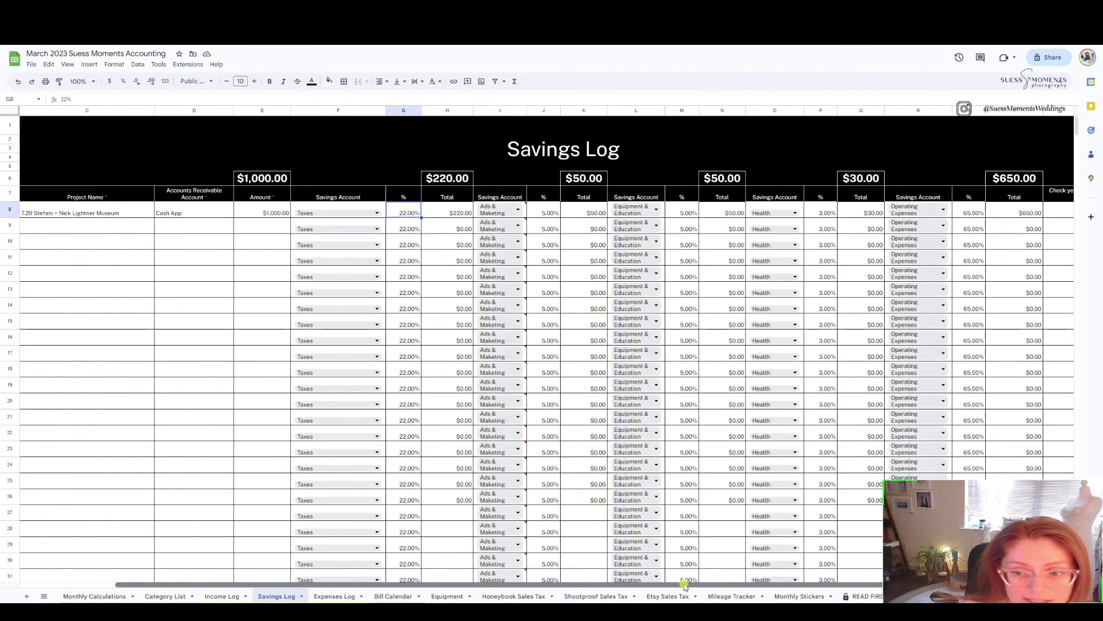
scroll(684, 585, "right", 1)
Step: Check E8's link to the Income Log amount and uncheck the completed transfer in U8
left_click(126, 212)
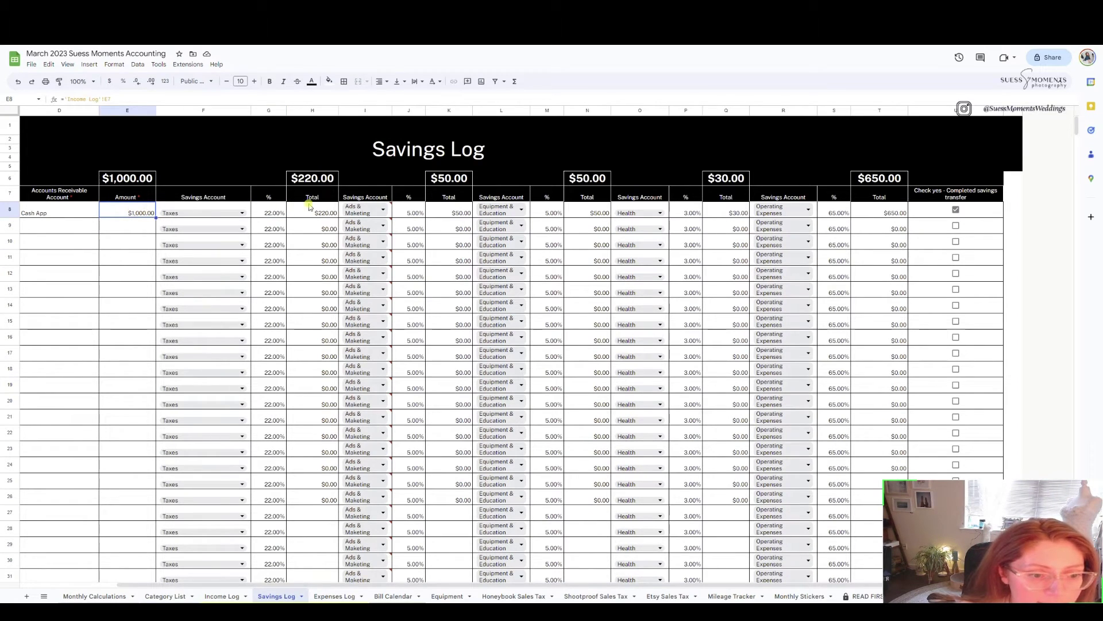
left_click(272, 216)
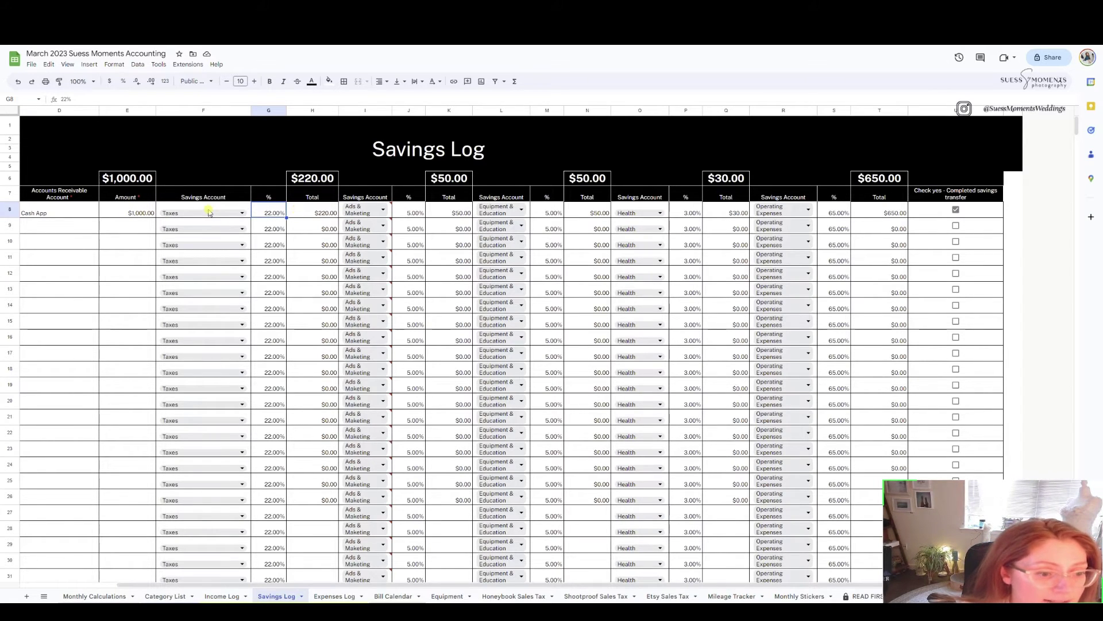
left_click(128, 213)
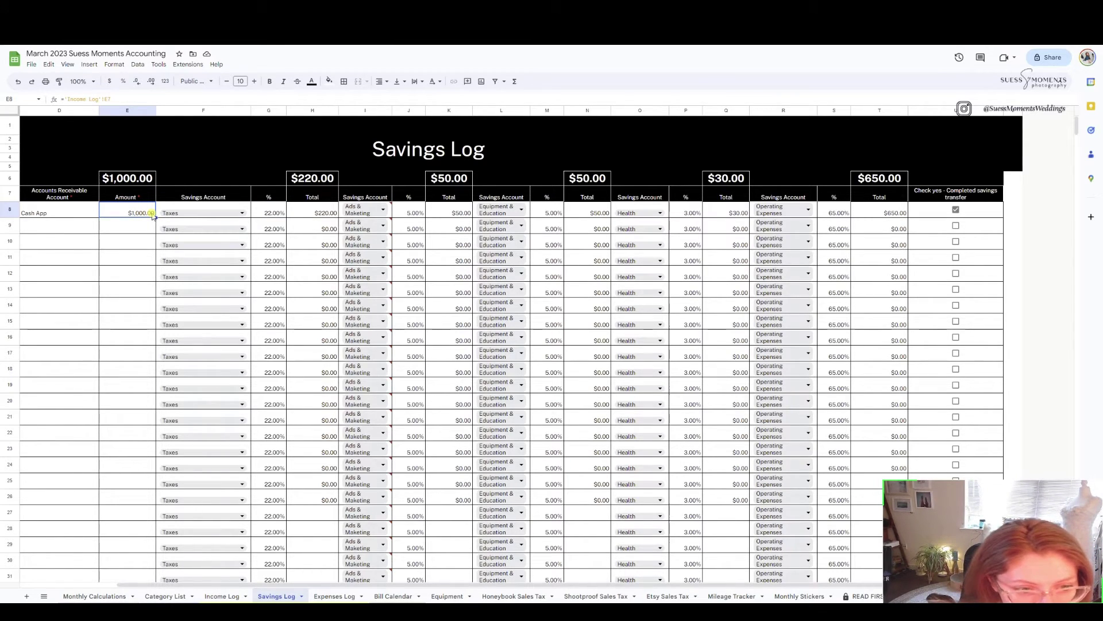
left_click(956, 210)
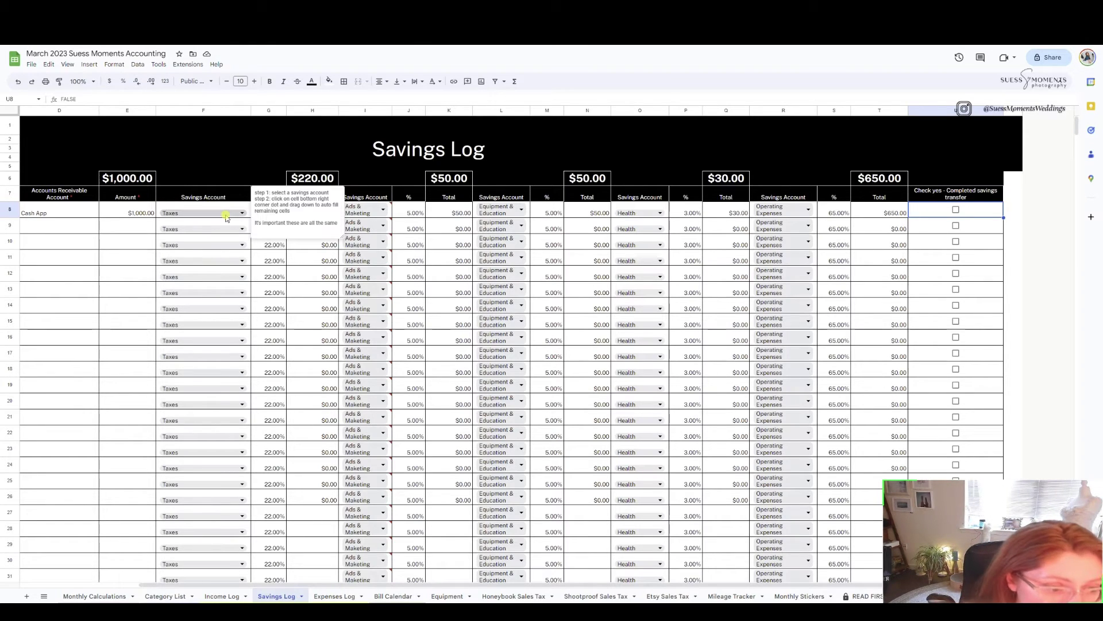
Step: Change the invalid savings account in I8 to Ads & Marketing
left_click(307, 214)
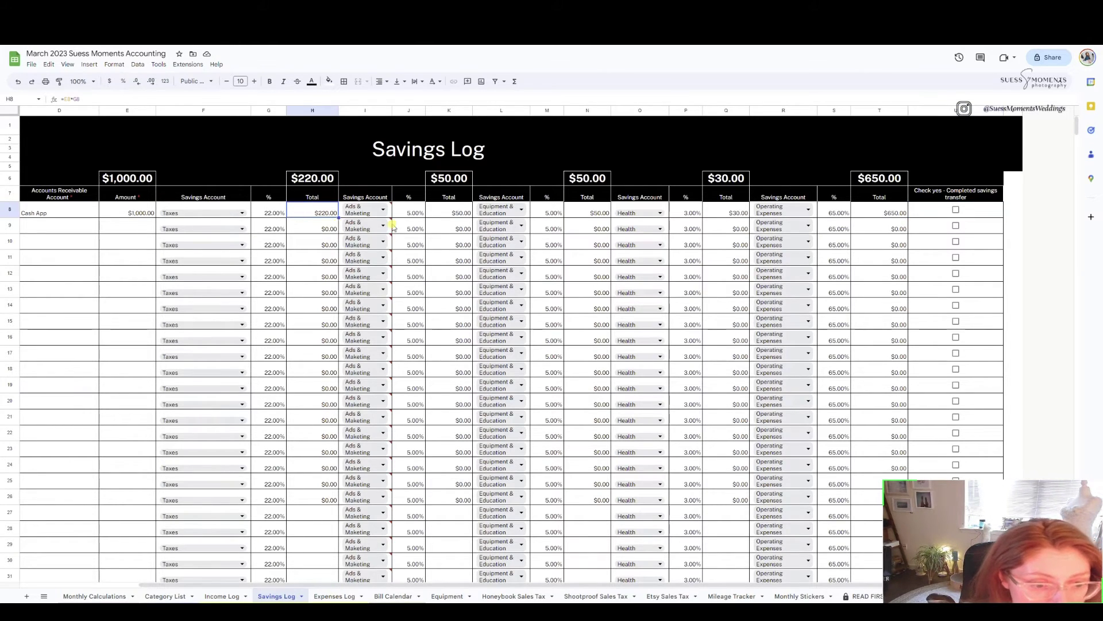
key("Right")
left_click(391, 309)
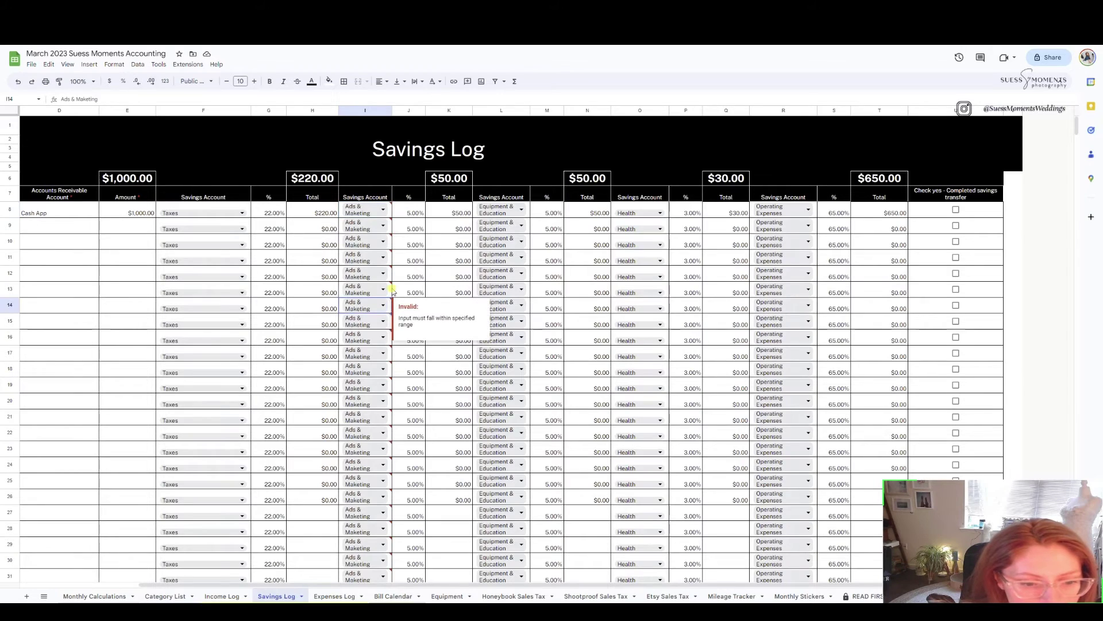
left_click(383, 212)
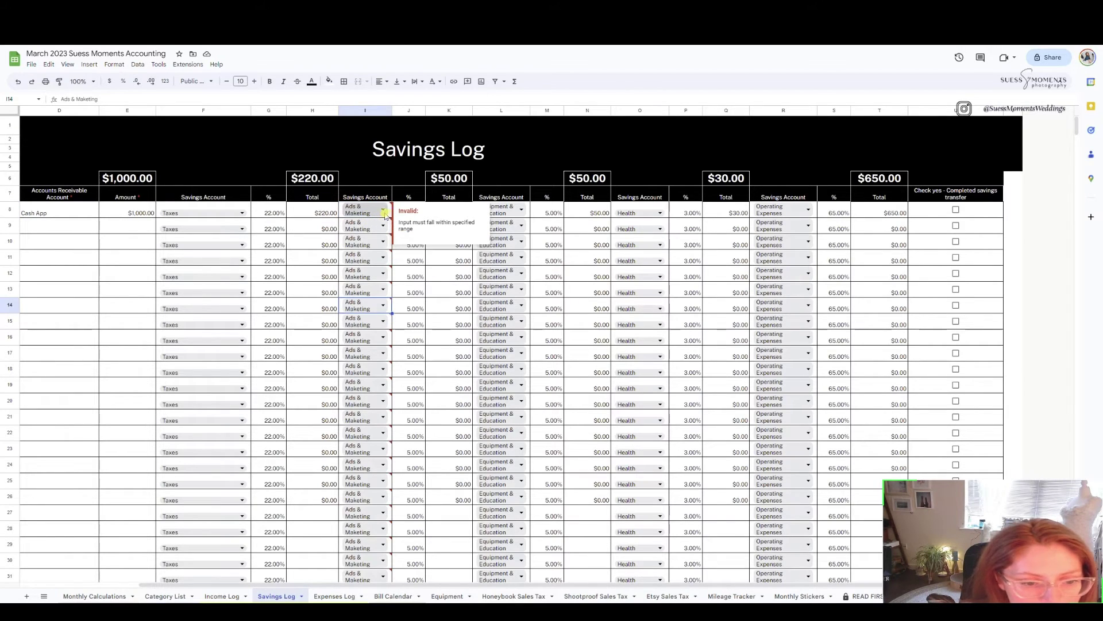
left_click(384, 211)
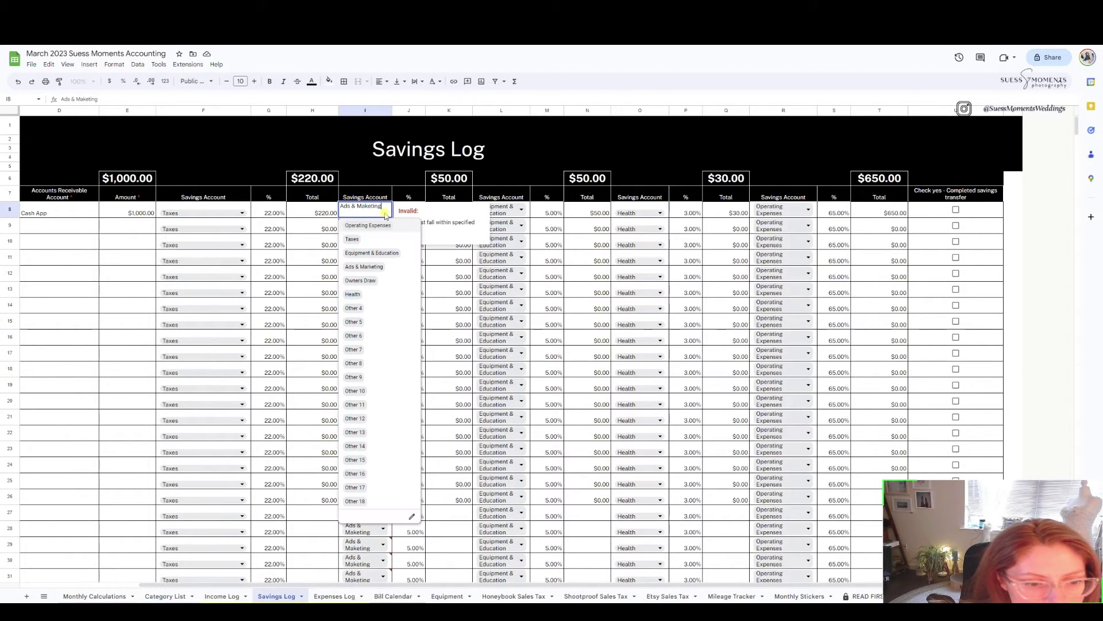
left_click(365, 266)
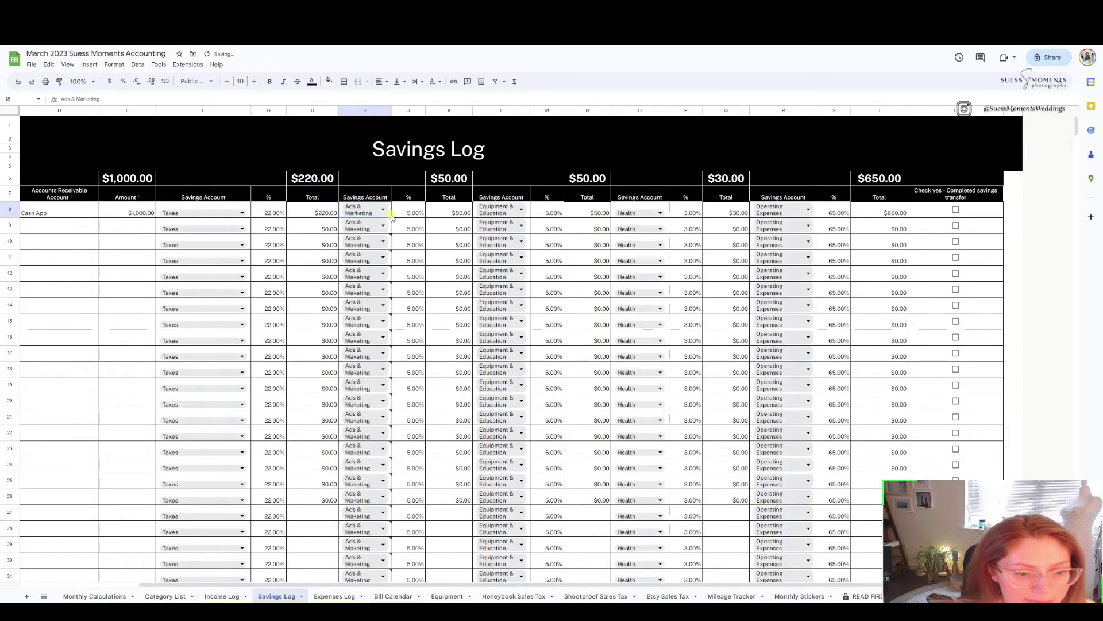
Step: Fill Ads & Marketing down column I through row 248 and verify I8
left_click_drag(394, 221, 391, 584)
scroll(394, 488, "down", 3)
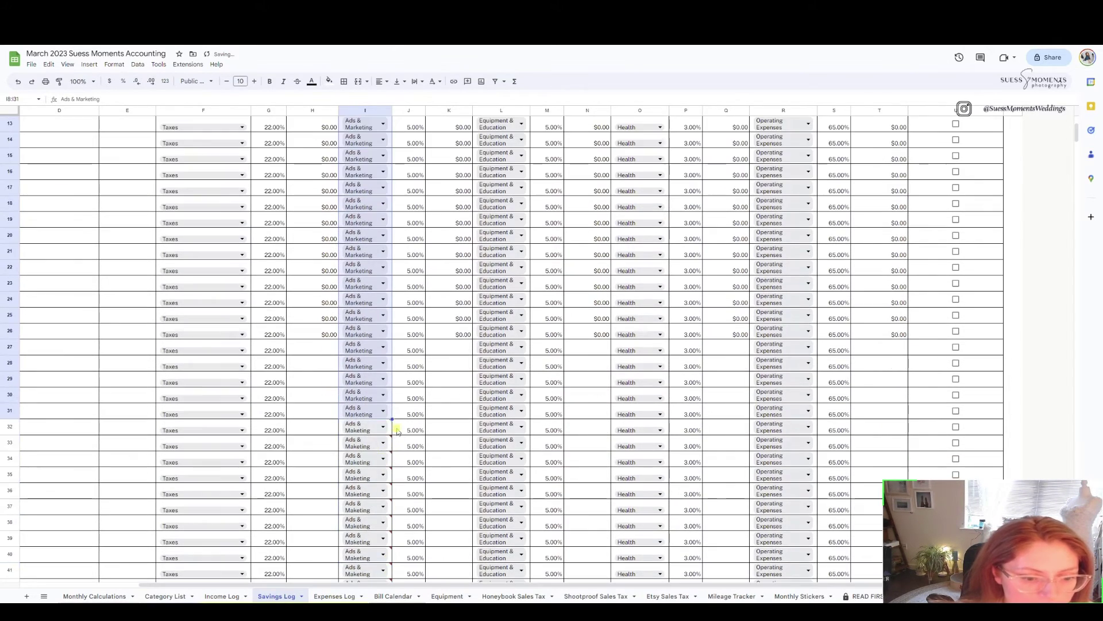
double_click(391, 419)
scroll(417, 276, "down", 20)
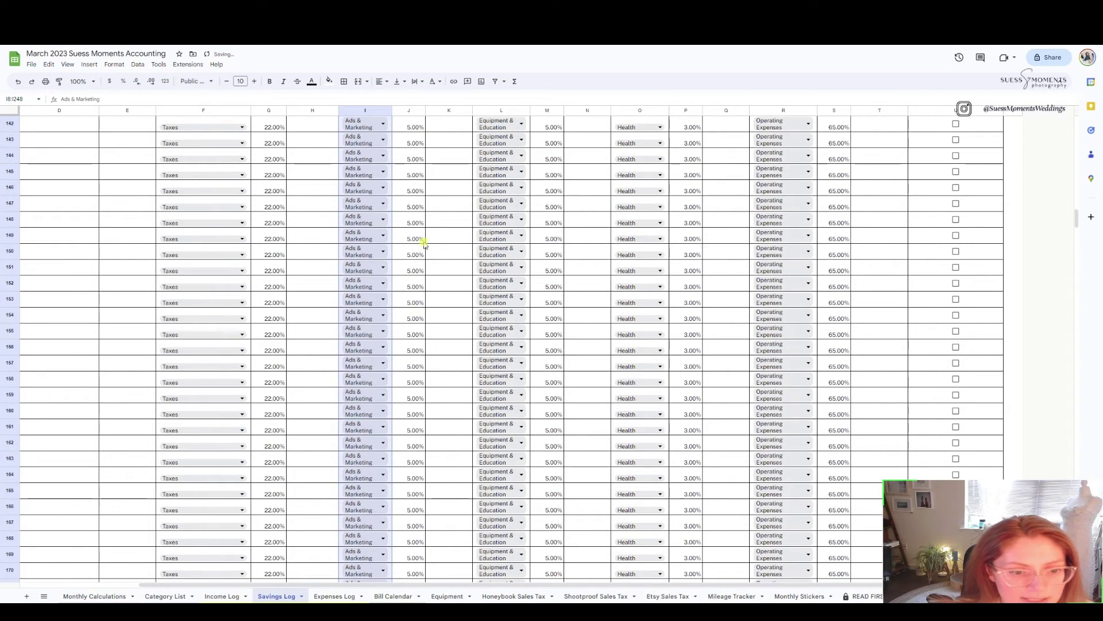
scroll(421, 233, "up", 18)
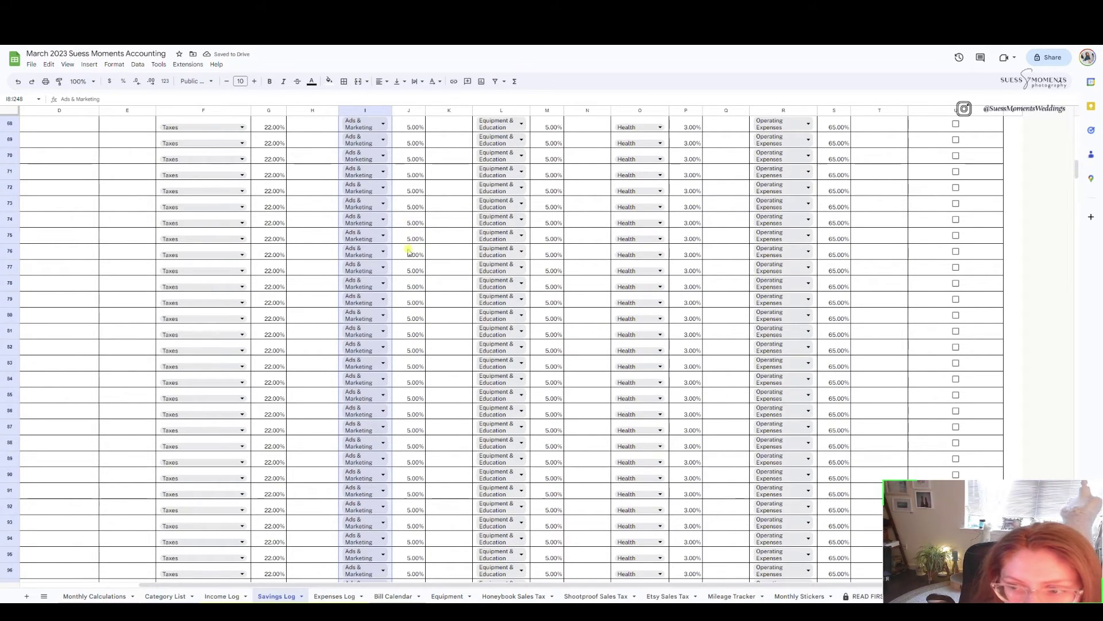
scroll(415, 258, "up", 17)
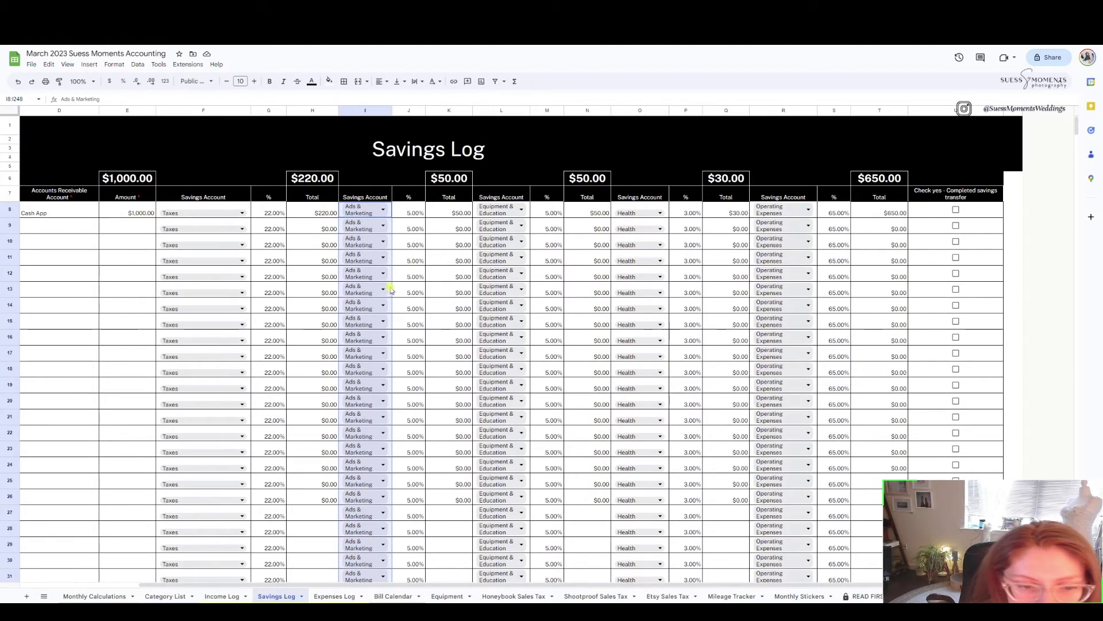
left_click(409, 258)
left_click(382, 209)
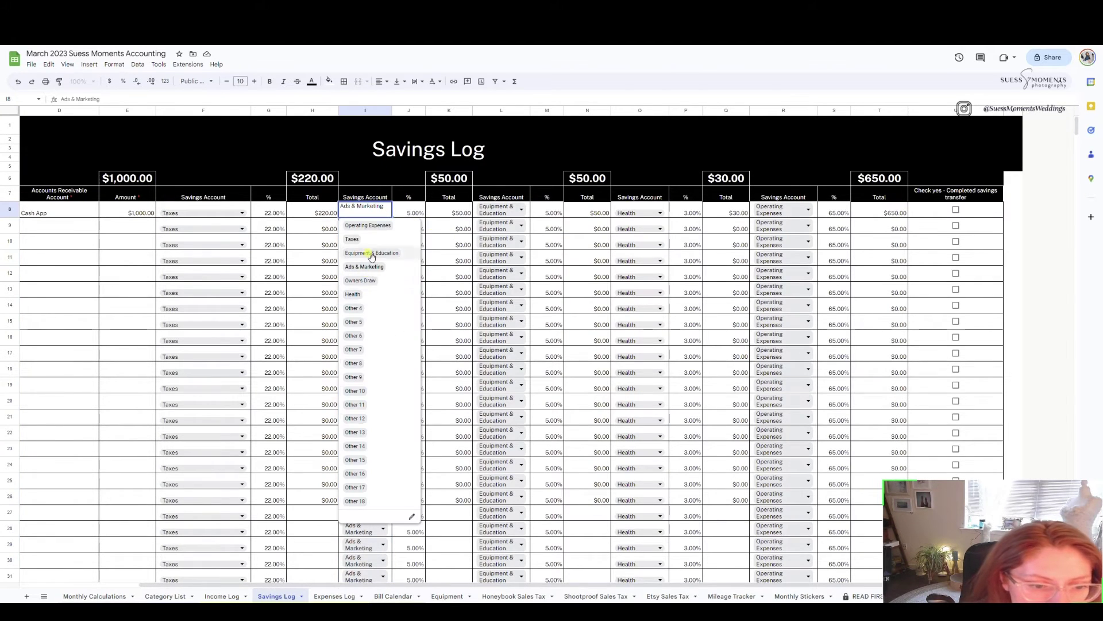
left_click(409, 212)
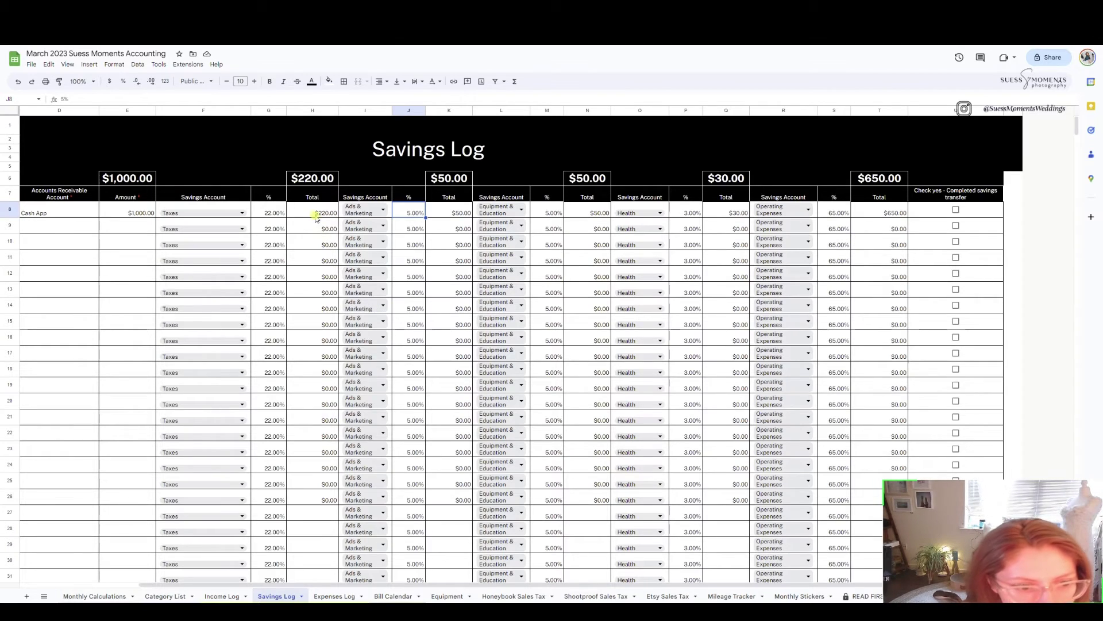
Step: Review row 8's 22% taxes and 5% ads rates and where its income amount comes from
left_click(265, 214)
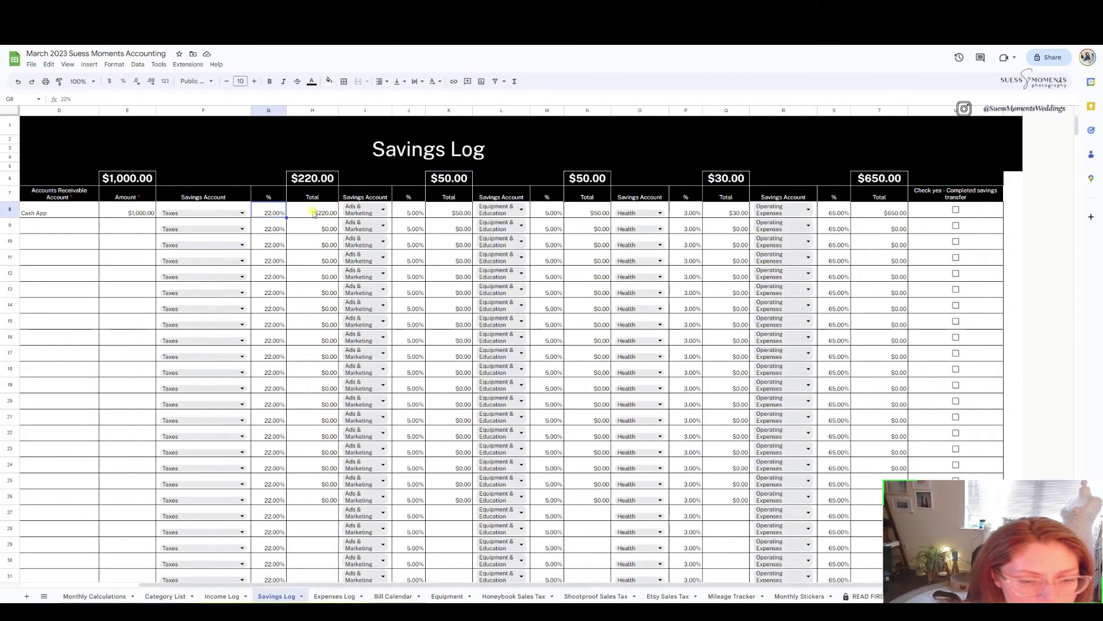
left_click(423, 214)
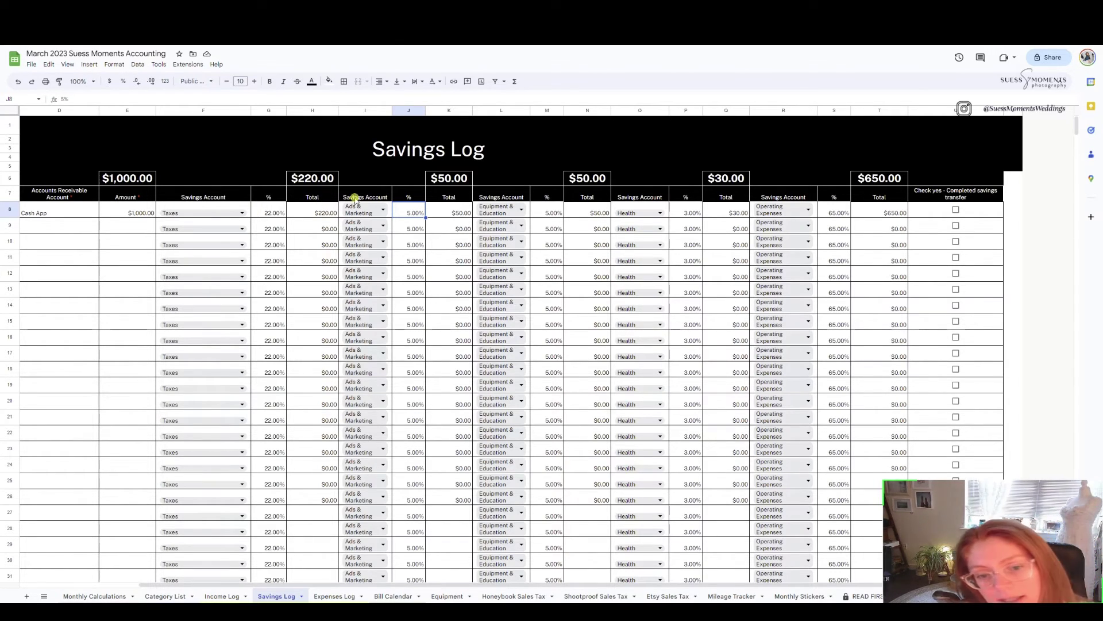
left_click(137, 217)
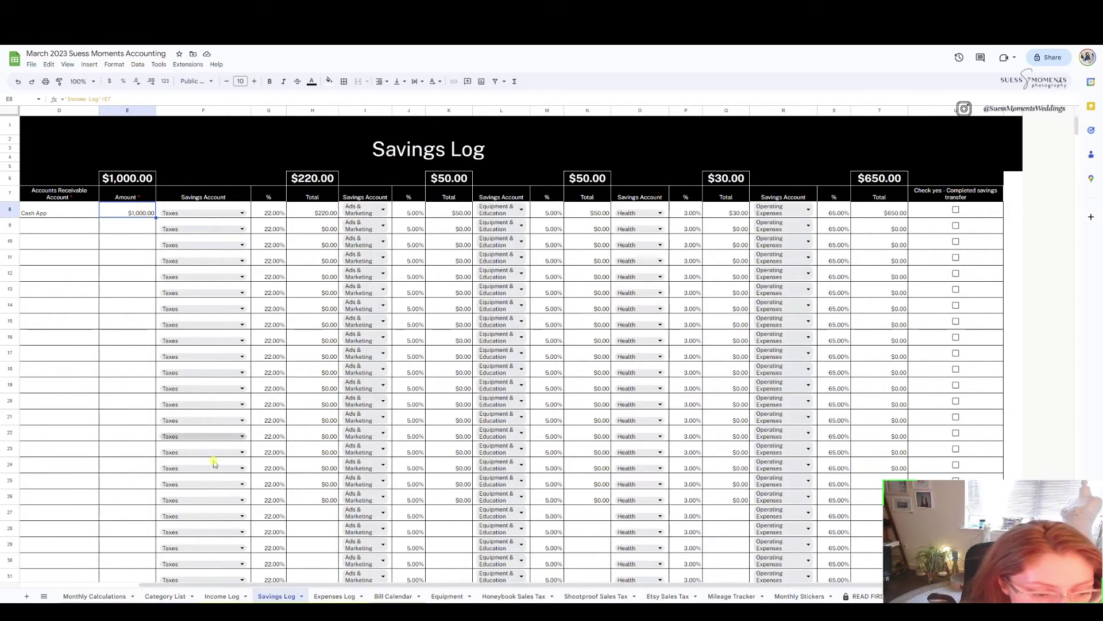
left_click(222, 596)
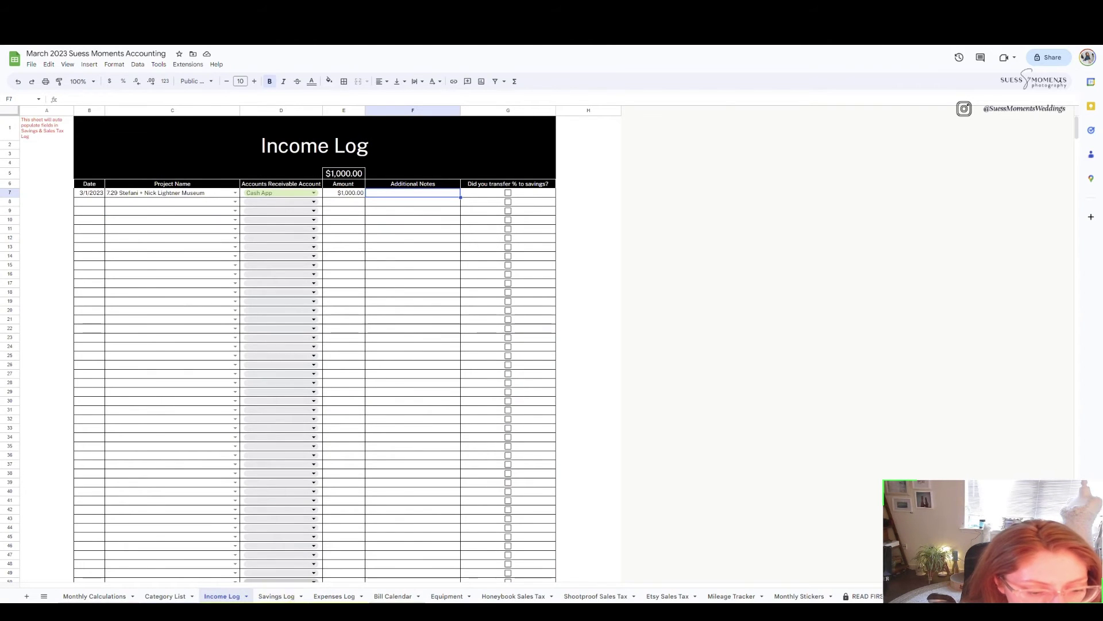
left_click(277, 596)
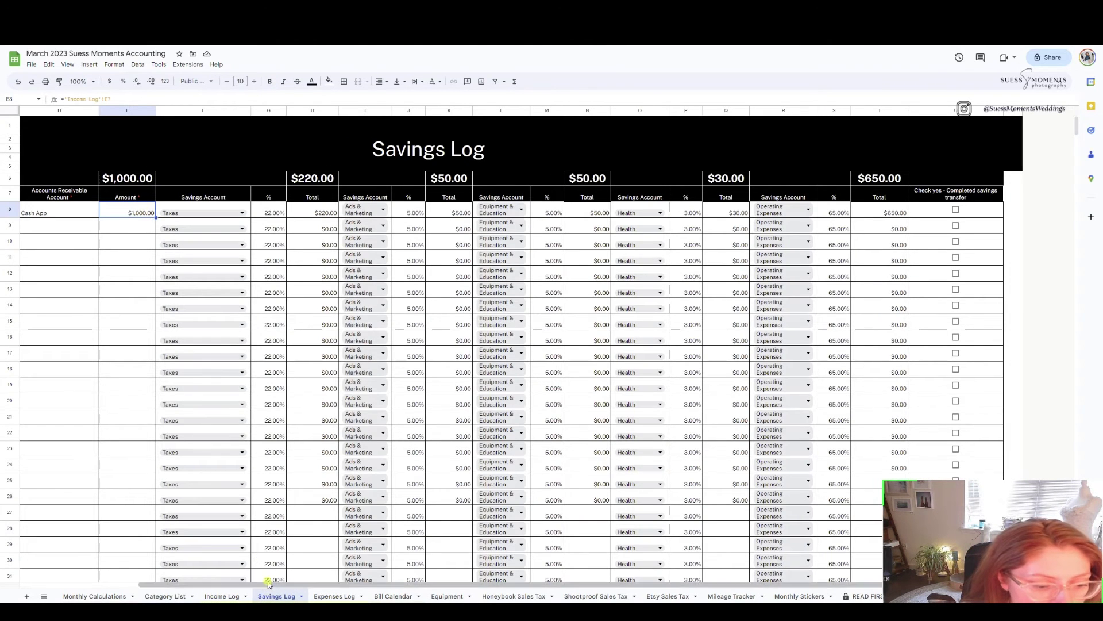
scroll(240, 585, "left", 3)
scroll(240, 587, "right", 3)
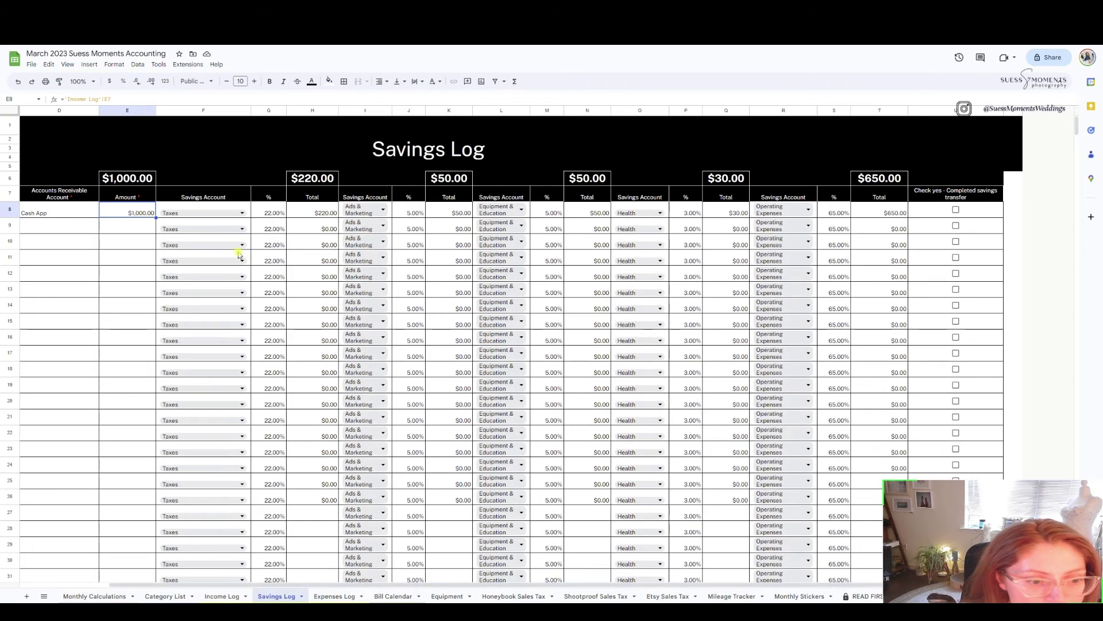
Step: Check the 65% operating expenses rate and total, then tick the completed transfer in U8
left_click(262, 214)
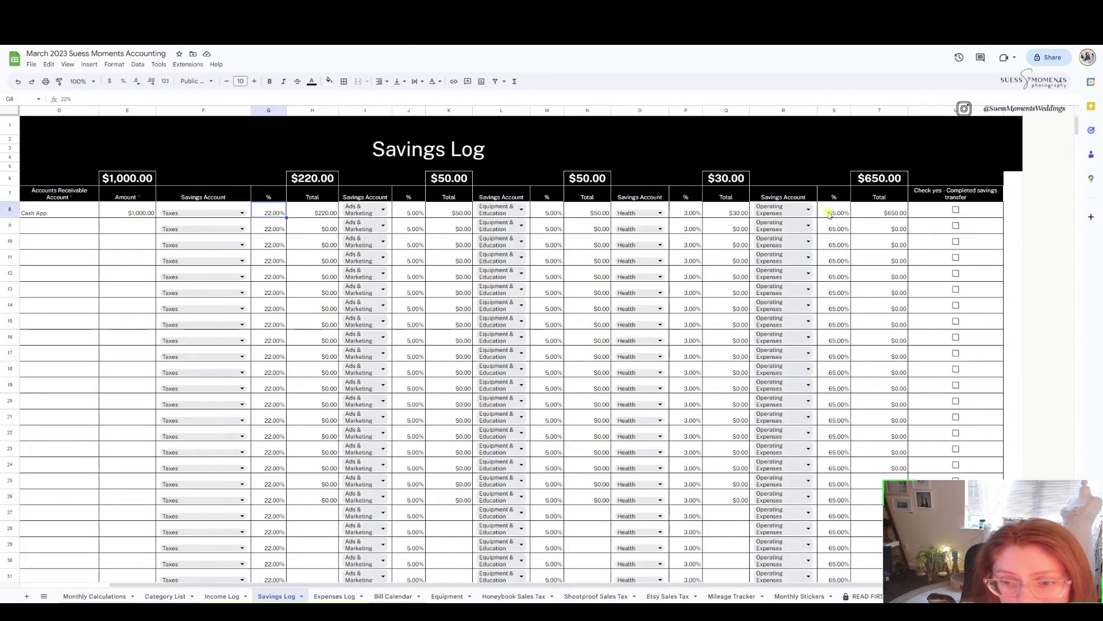
left_click(848, 214)
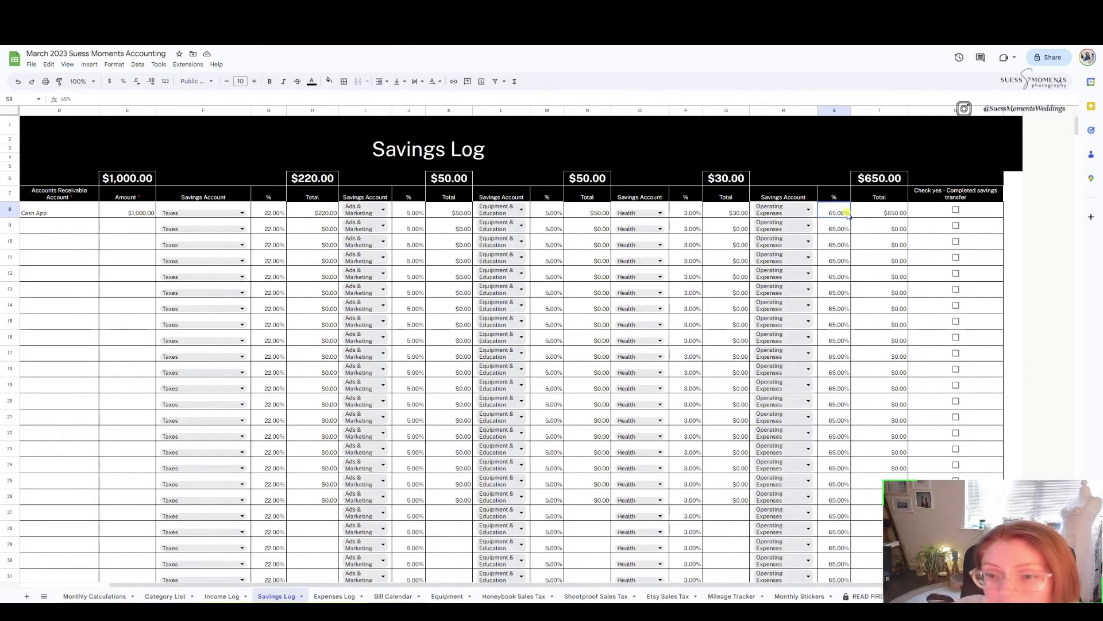
left_click(884, 211)
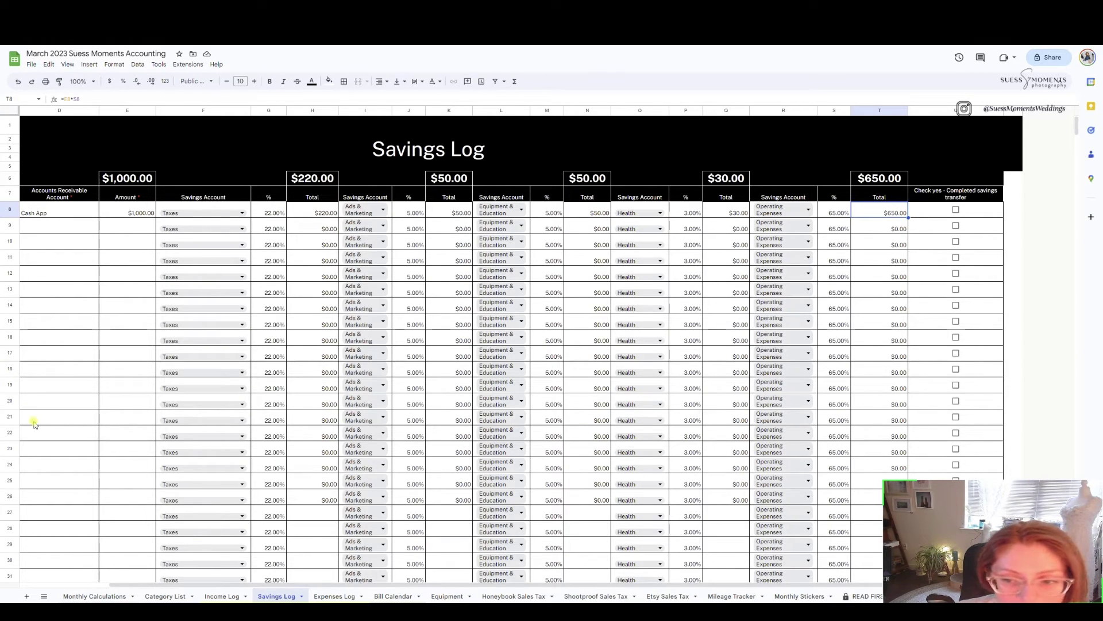
mouse_move(246, 201)
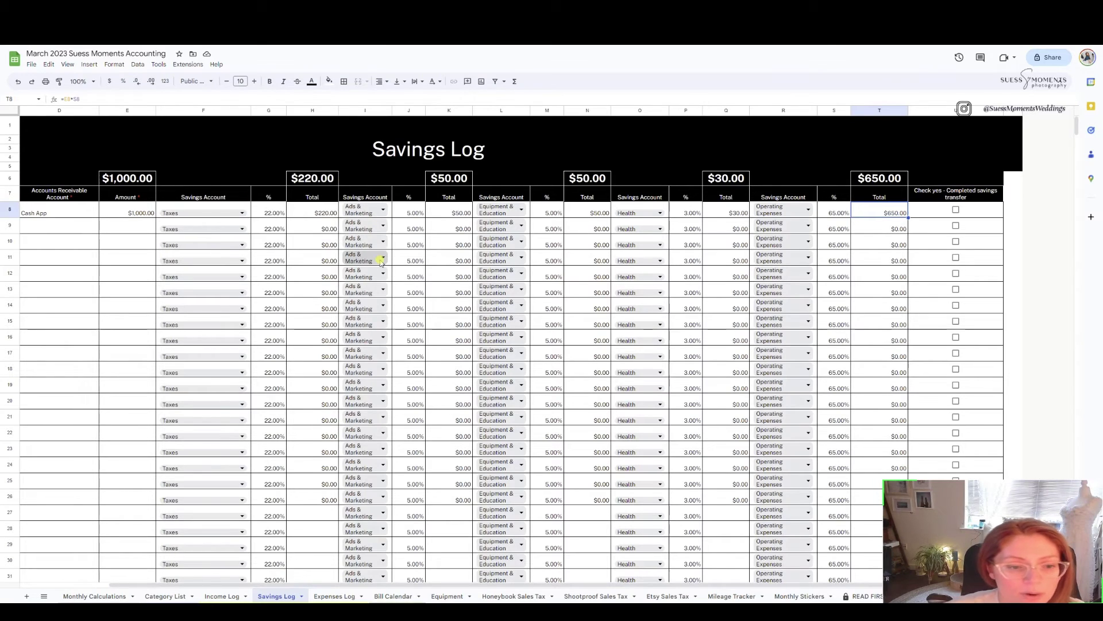
left_click(956, 209)
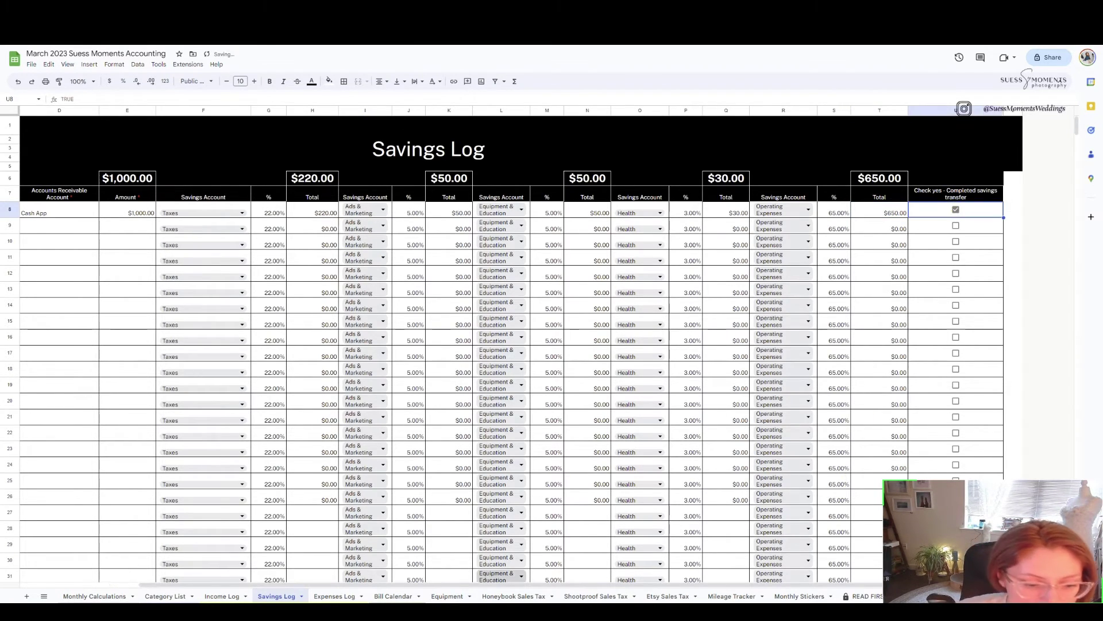
Step: Tick the 'Did you transfer % to savings?' box in G7 on the Income Log
left_click(222, 596)
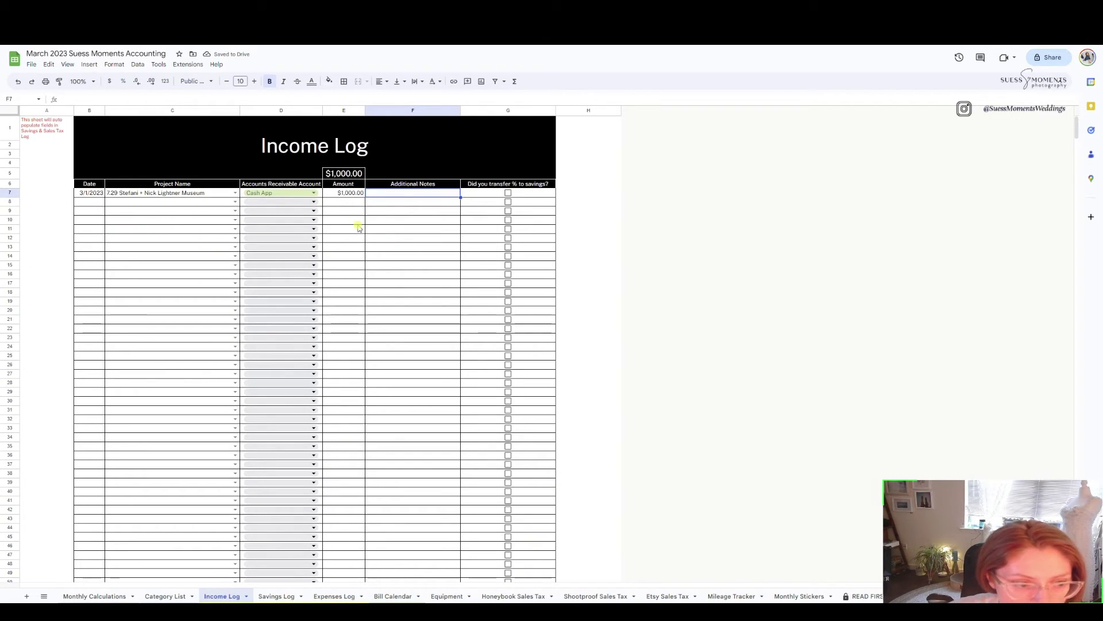
left_click(508, 193)
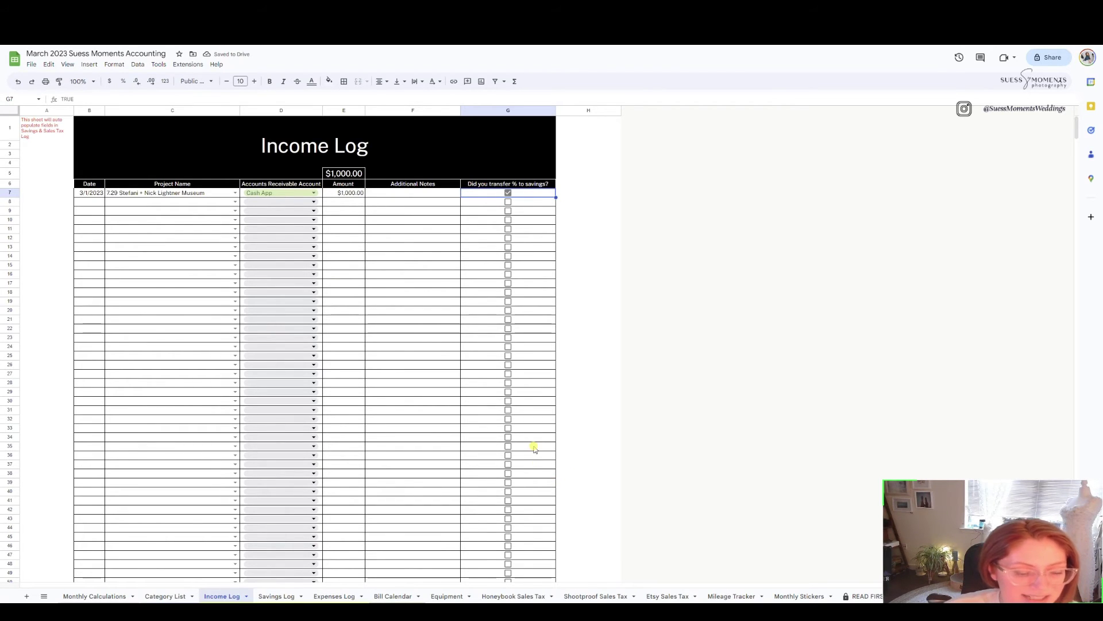
Step: Start an Expenses Log row dated 3/2/23 with vendor info for the Adorama camera
left_click(333, 596)
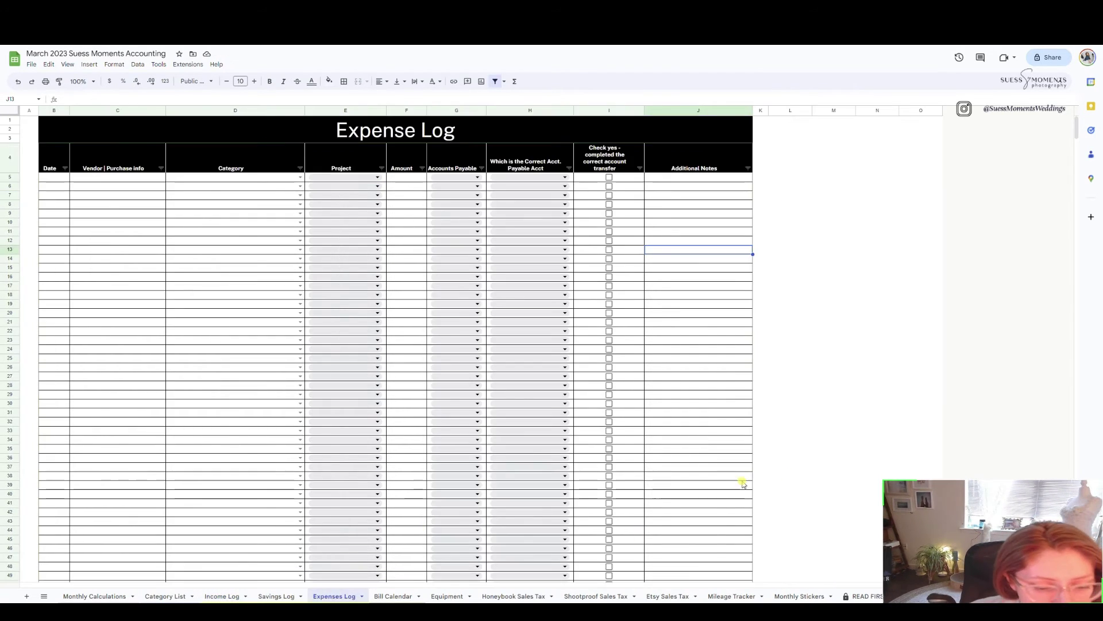
left_click(46, 178)
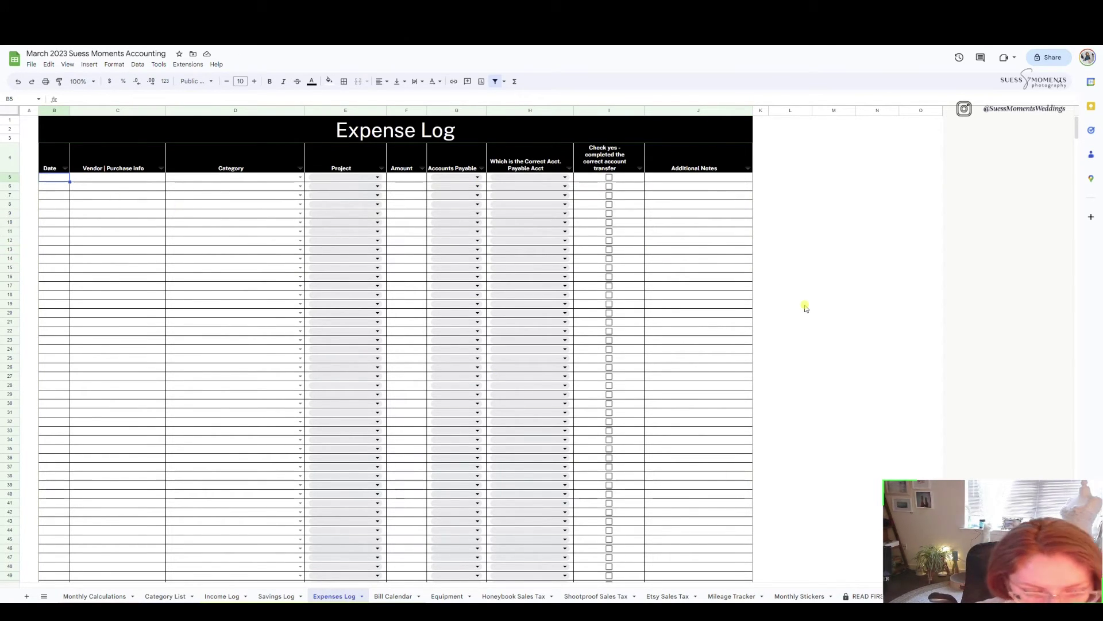
type("3/2/")
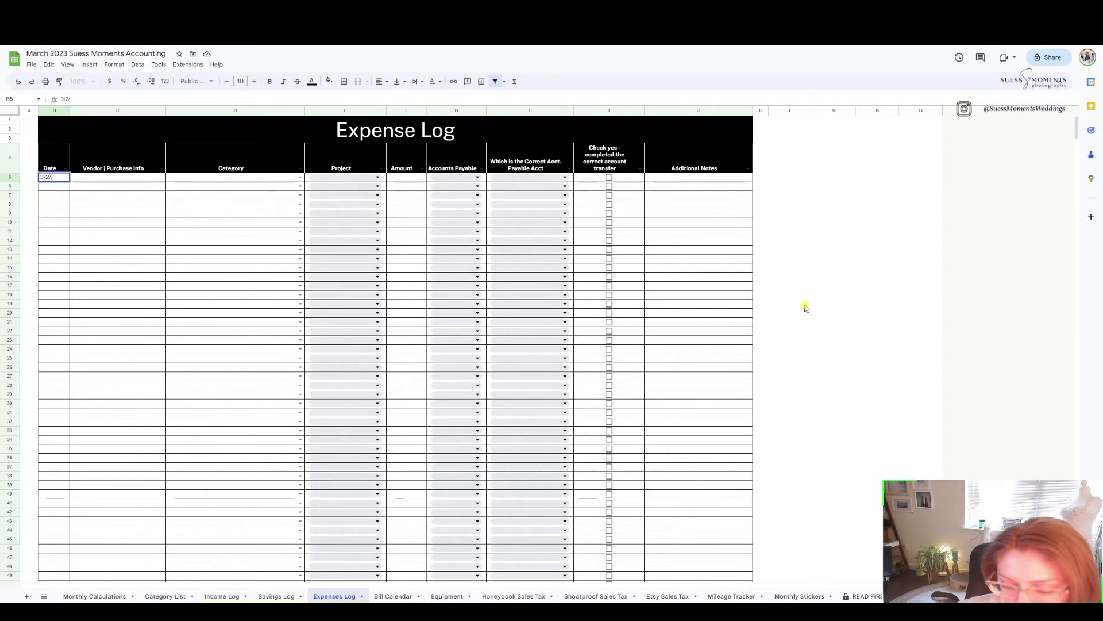
type("23")
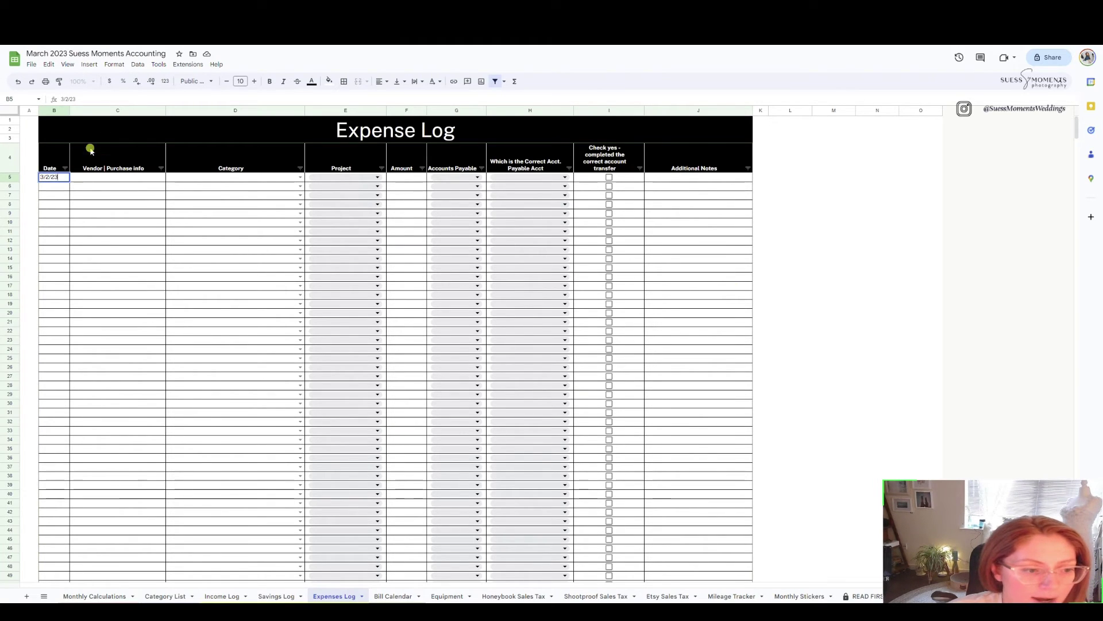
left_click(130, 180)
type("Adorama |")
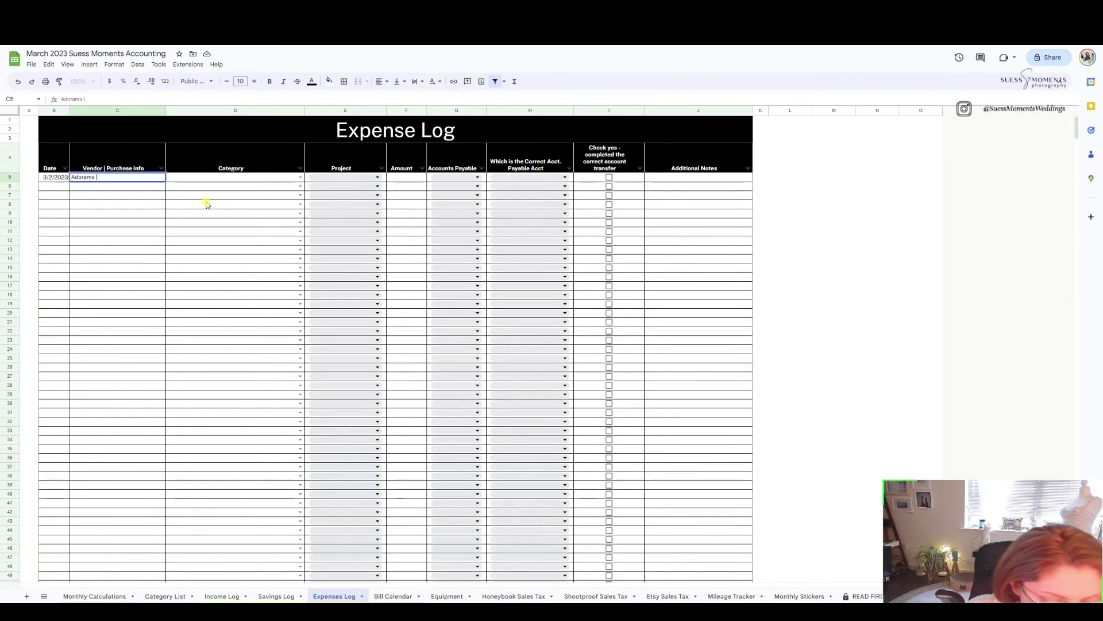
type("Camera")
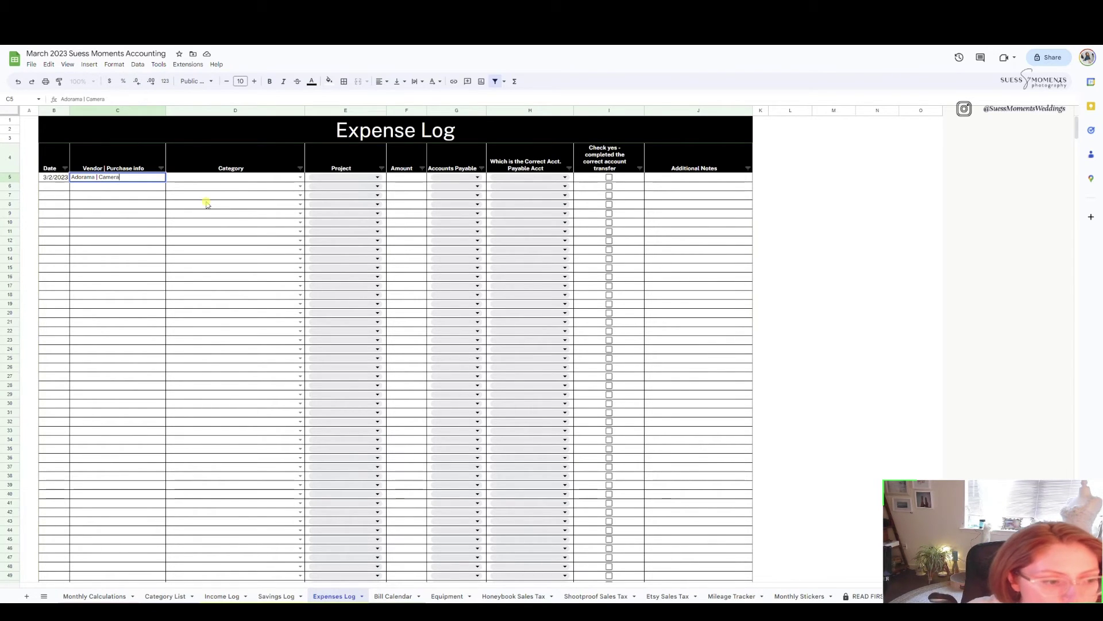
left_click(240, 176)
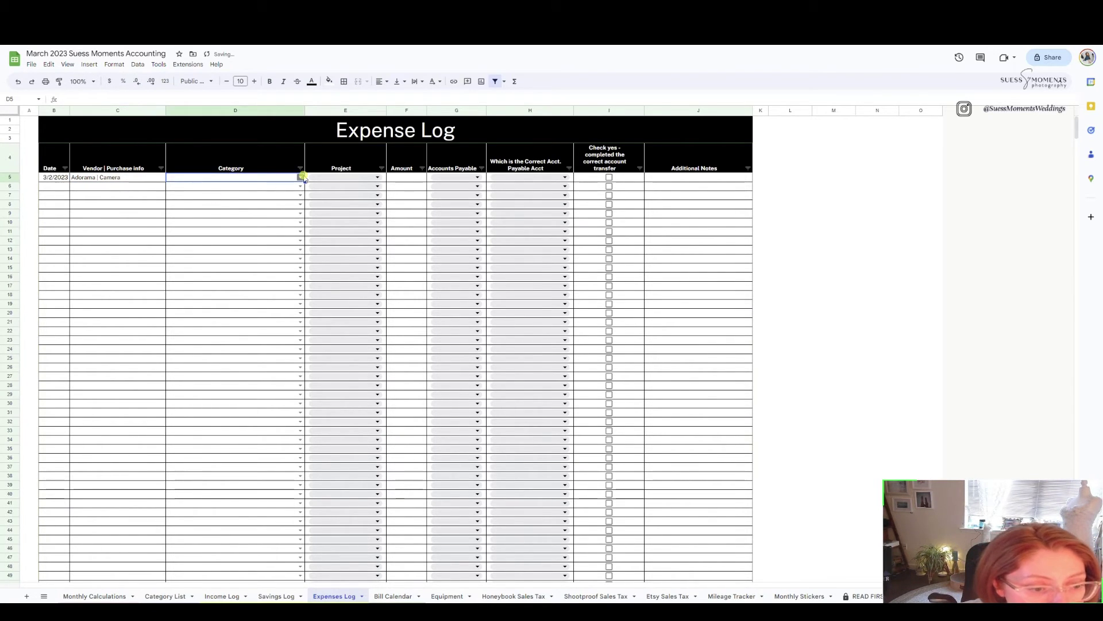
Step: Set the expense category to Equipment after checking the Category List
left_click(172, 597)
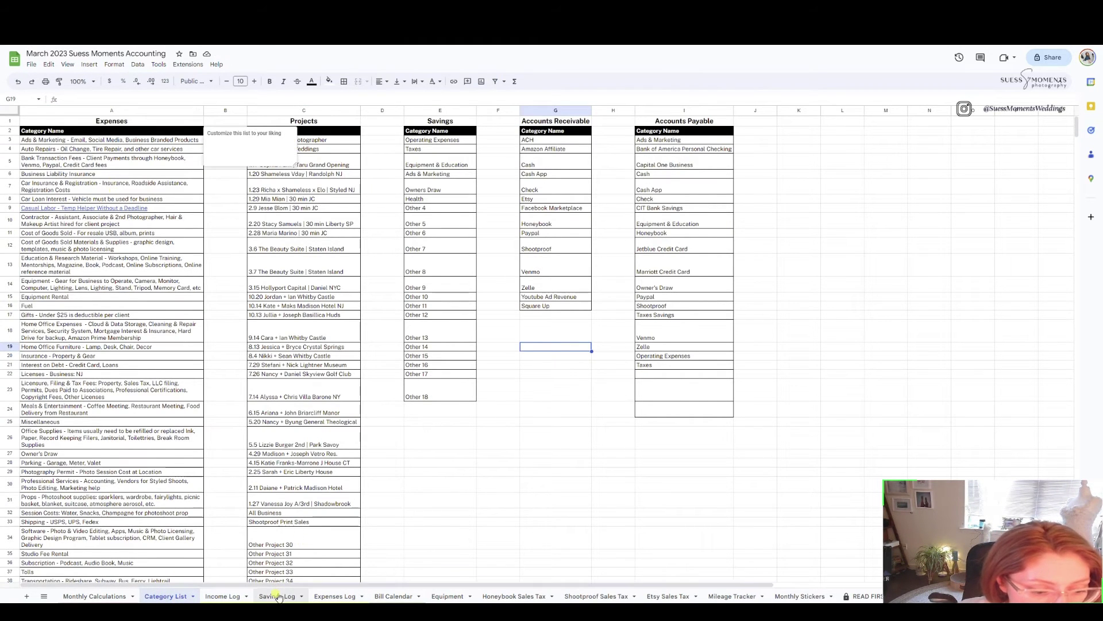
left_click(327, 597)
left_click(301, 178)
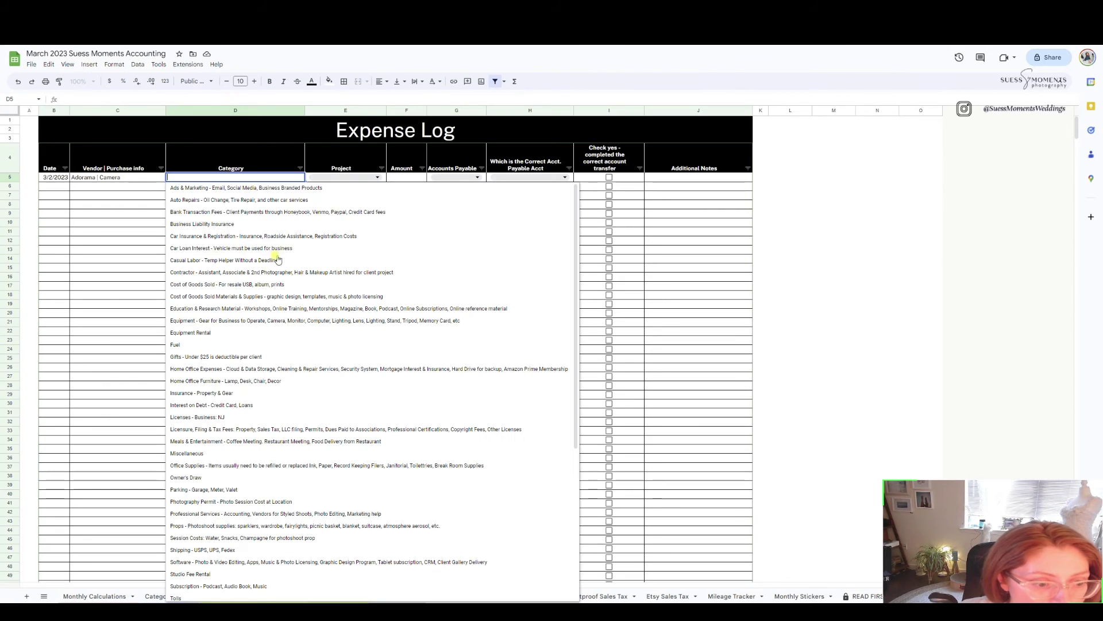
scroll(262, 442, "down", 5)
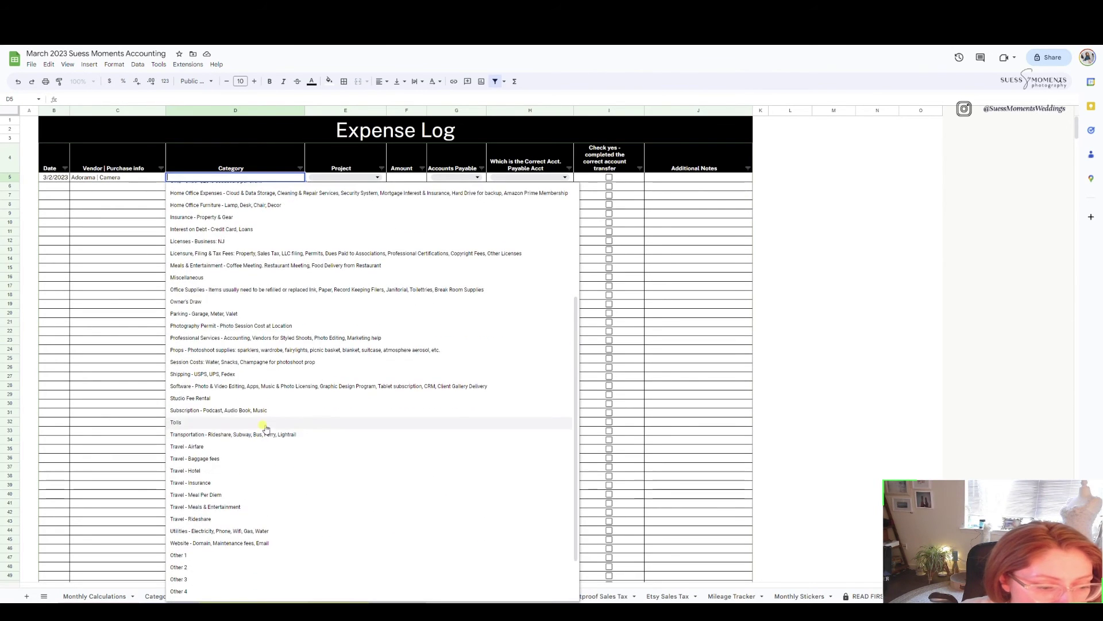
scroll(263, 425, "up", 3)
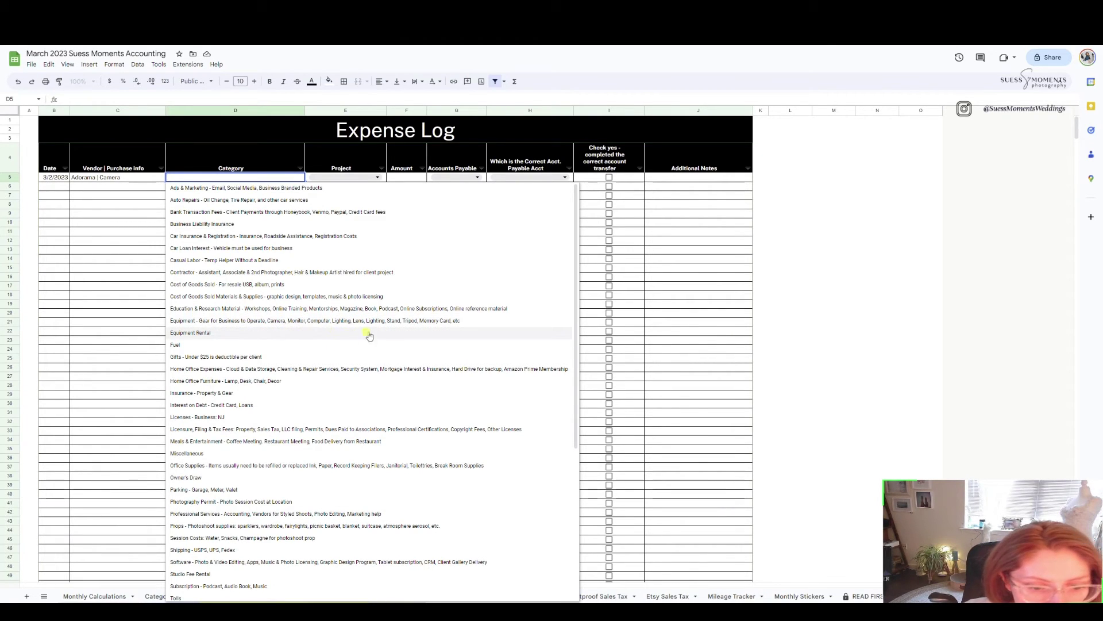
left_click(217, 326)
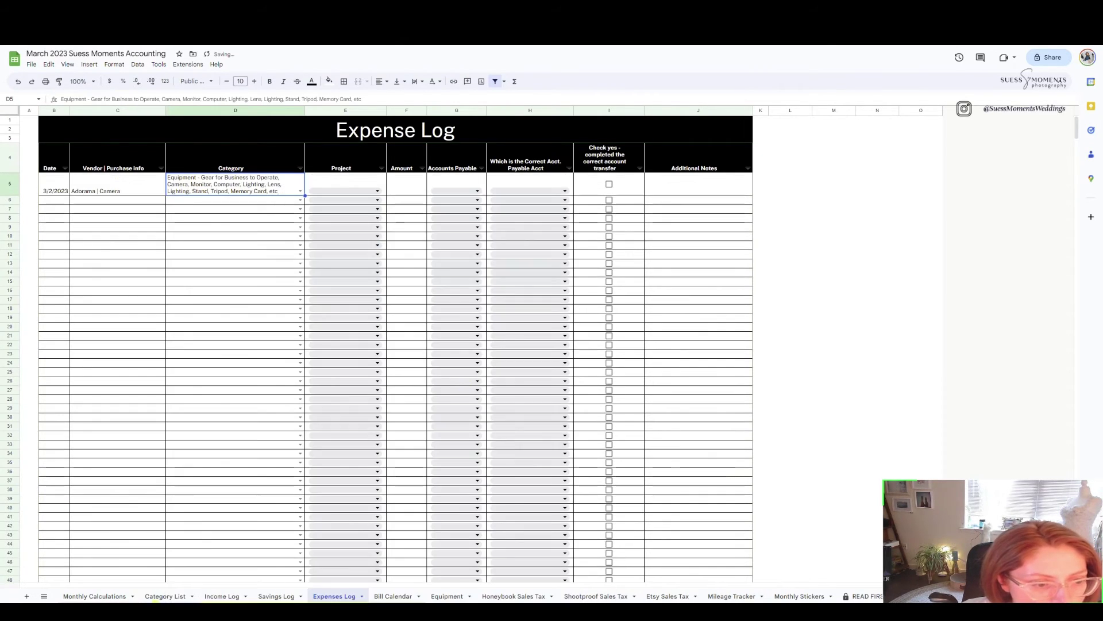
Step: Enter a 3000 amount paid from the Marriott Credit Card
left_click(371, 185)
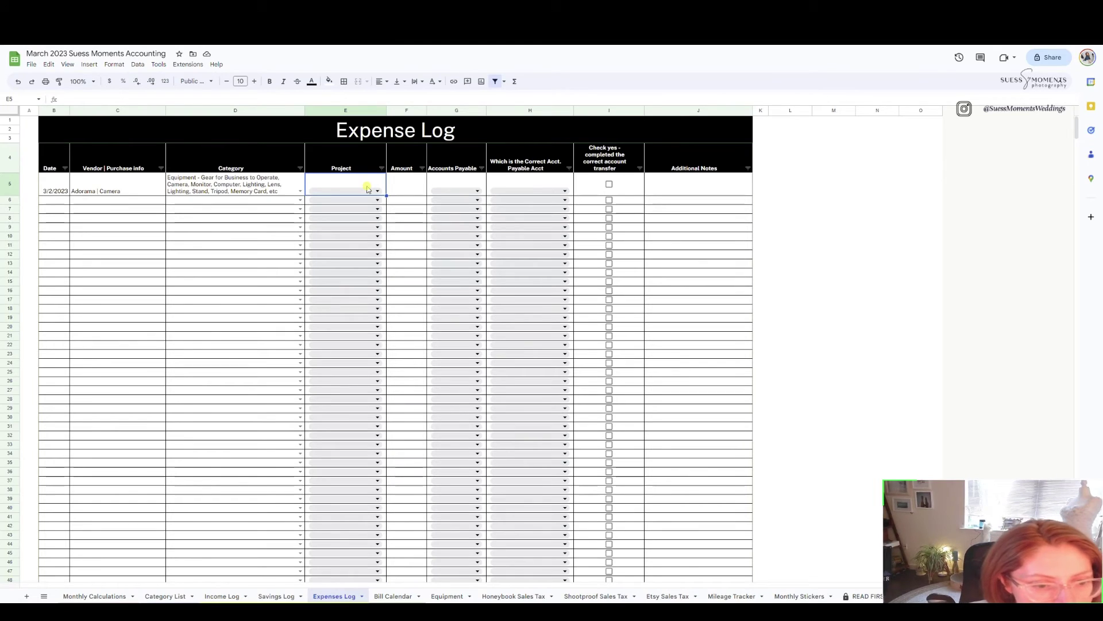
left_click(424, 182)
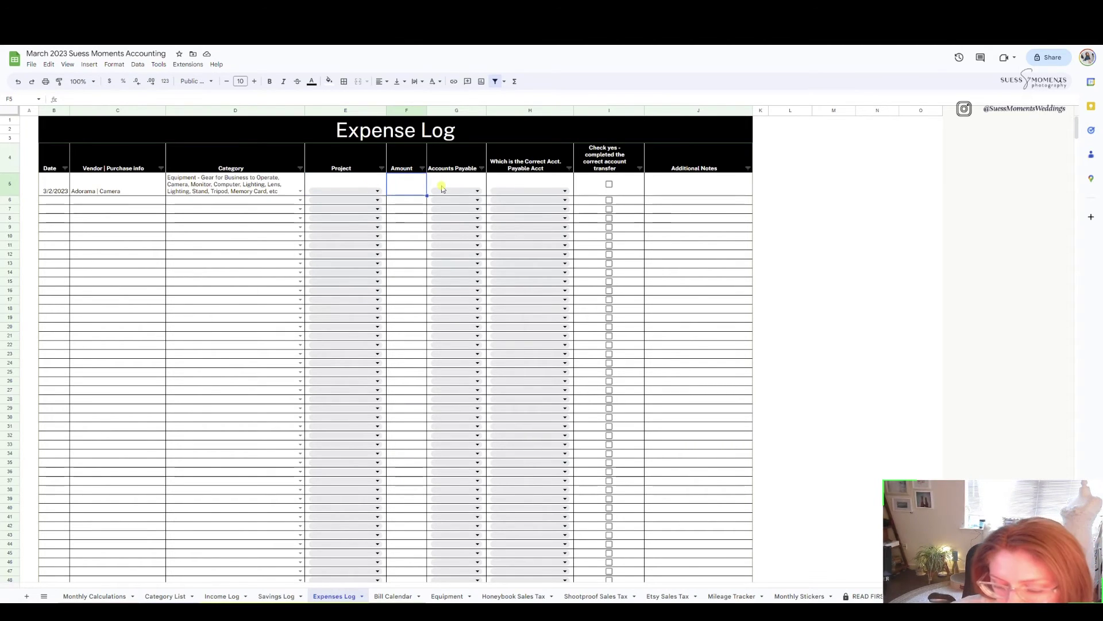
type("3000")
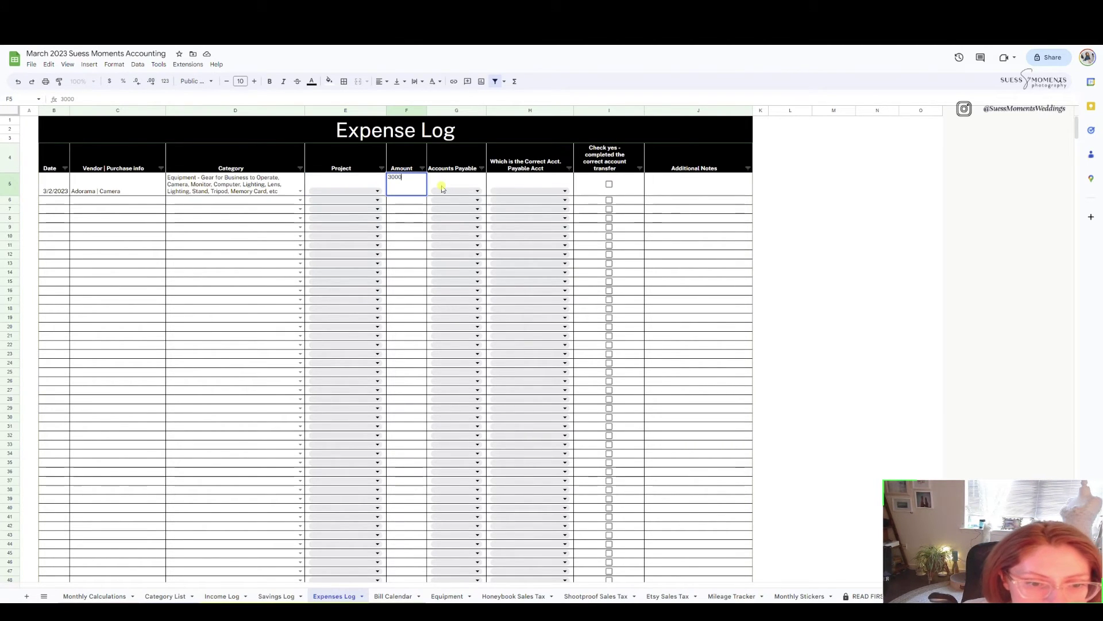
left_click(442, 188)
left_click(470, 192)
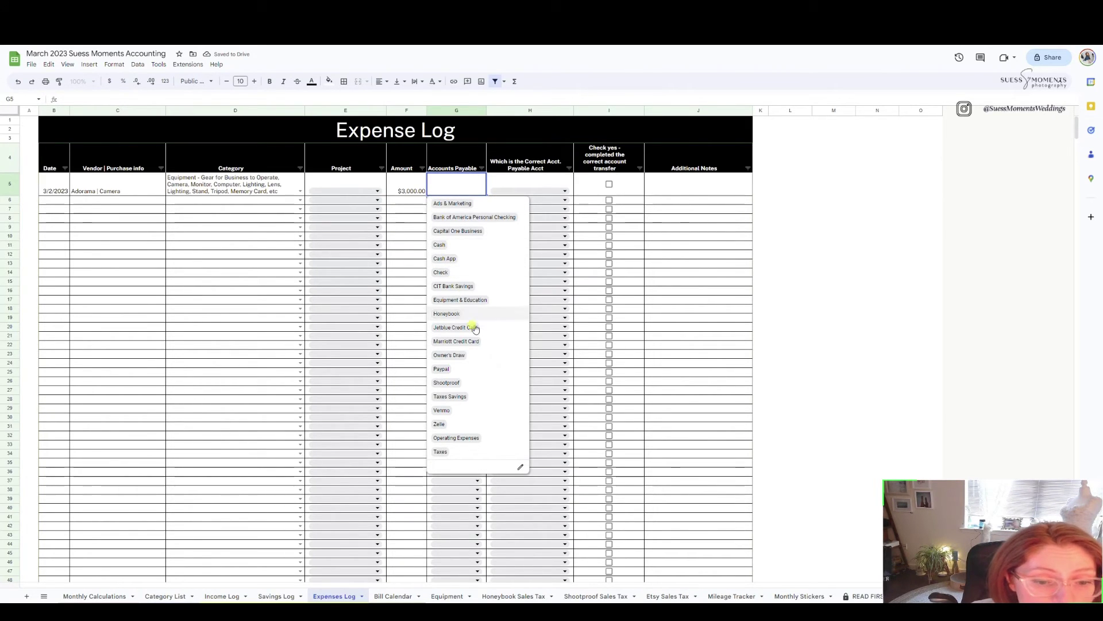
left_click(456, 341)
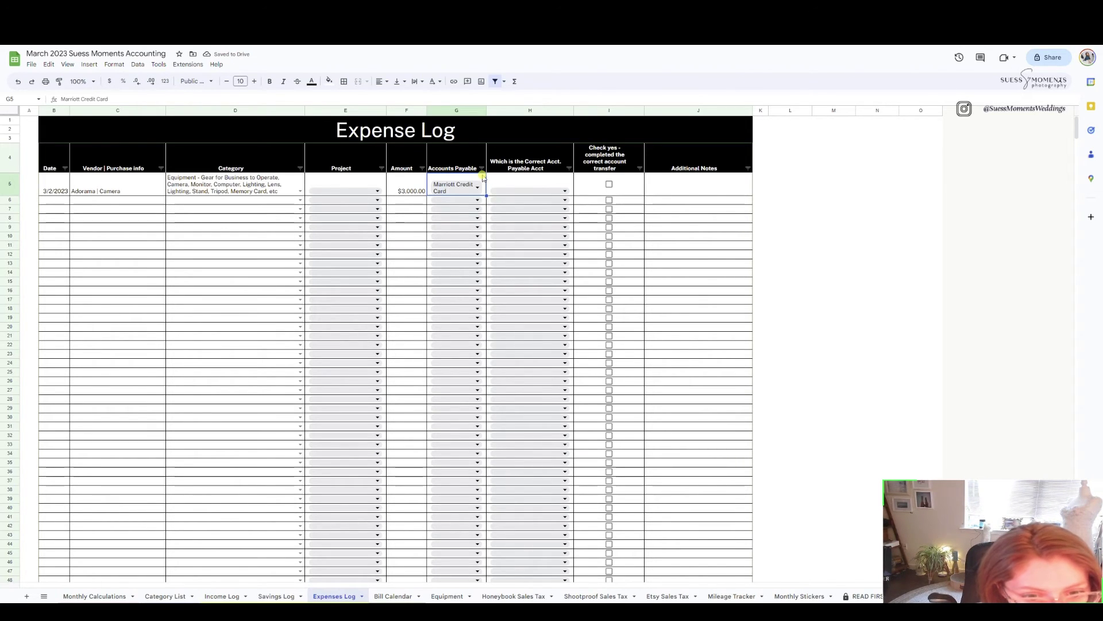
Step: Choose Equipment & Education as the expense's payable account in H5
left_click(519, 181)
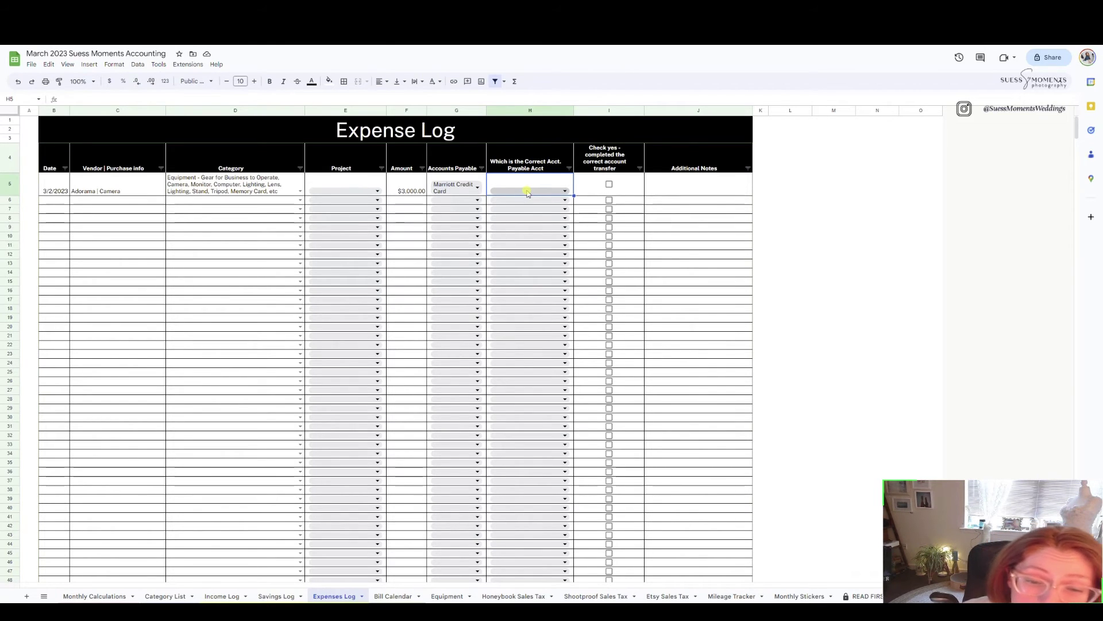
left_click(526, 190)
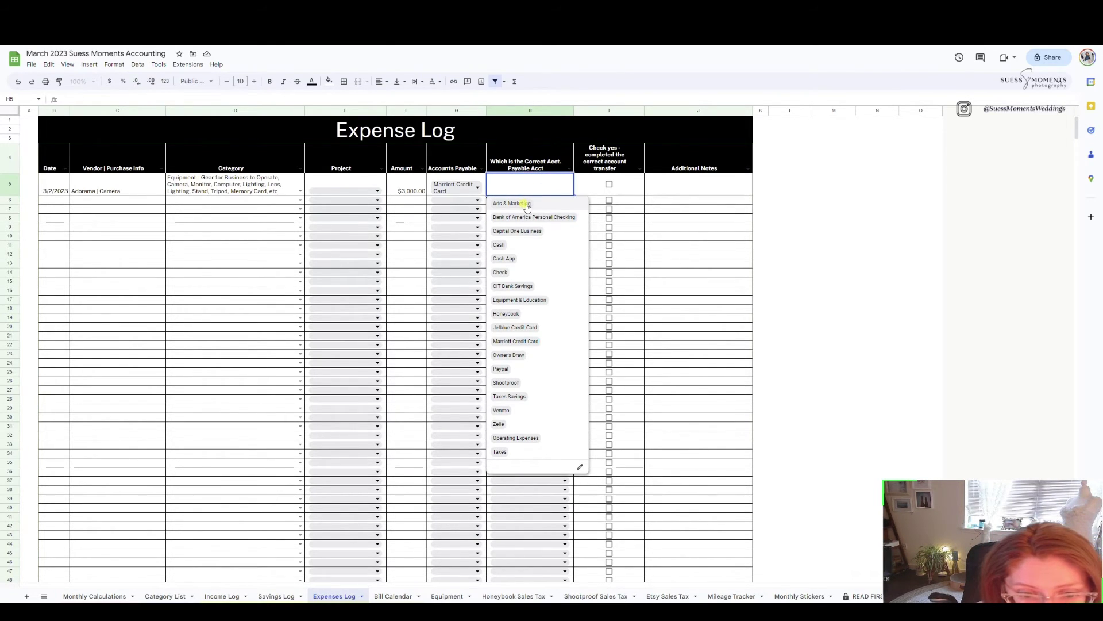
left_click(556, 309)
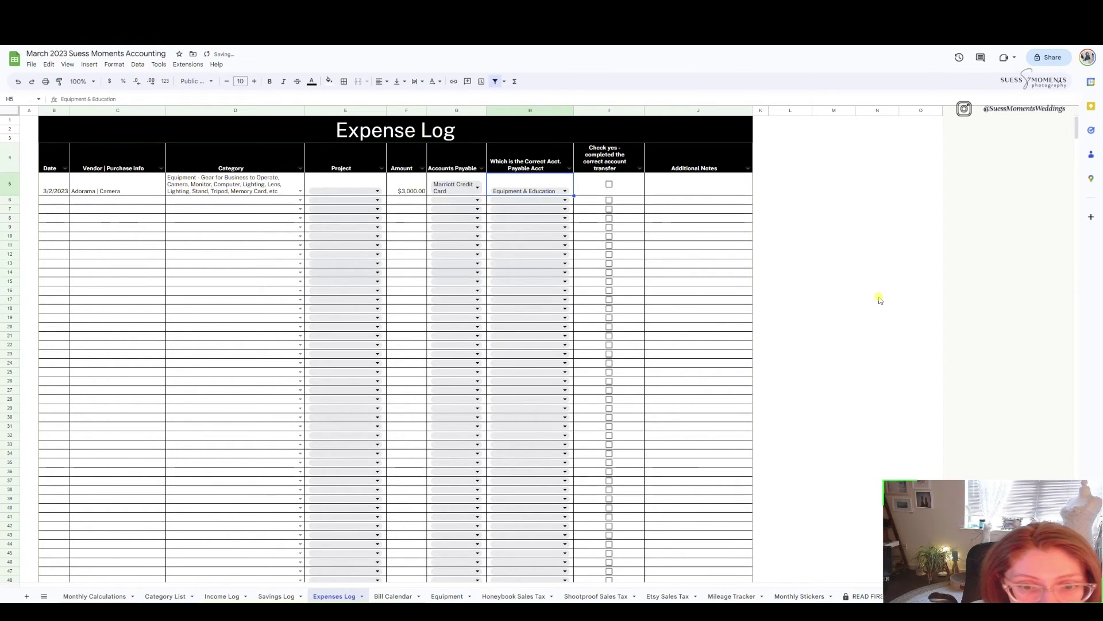
Step: Tick the transfer-completed checkbox in I5 for the Adorama camera expense
left_click(582, 186)
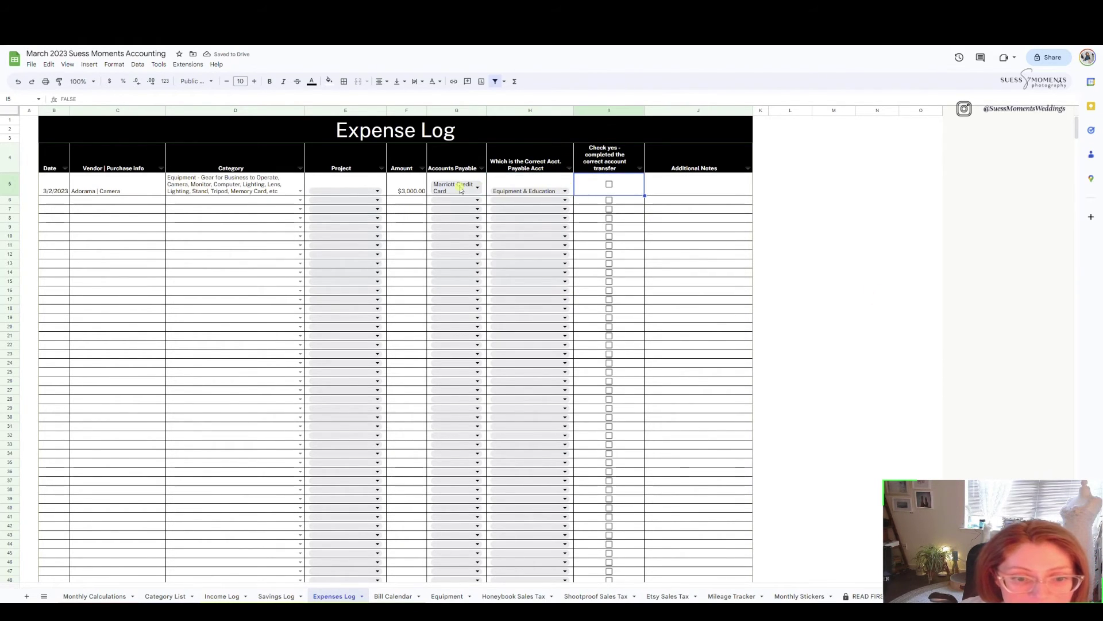
left_click(686, 183)
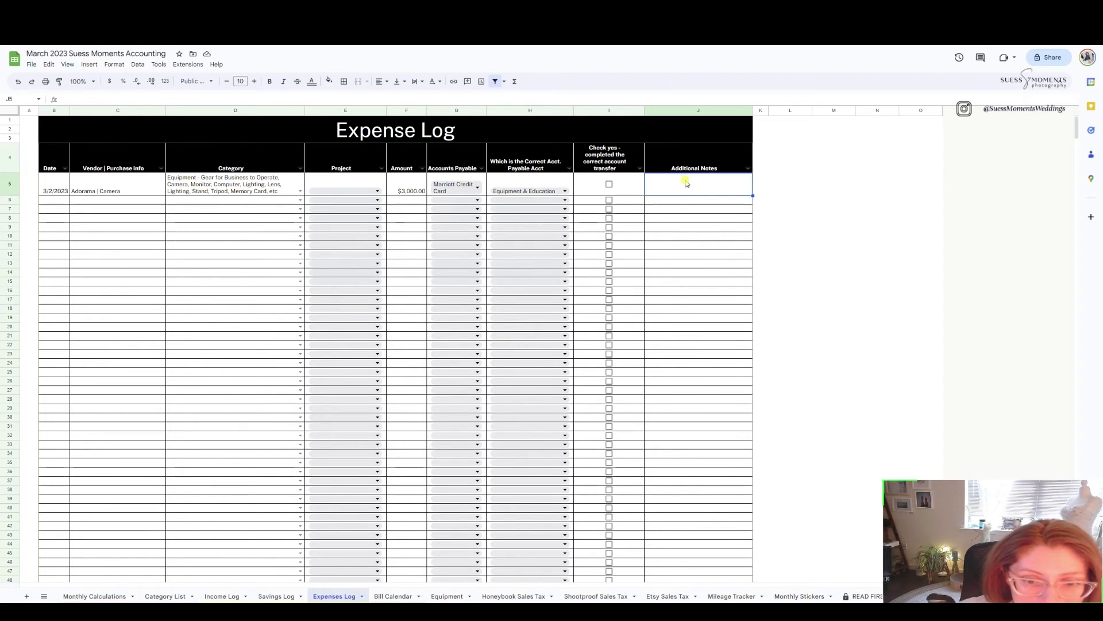
left_click(609, 184)
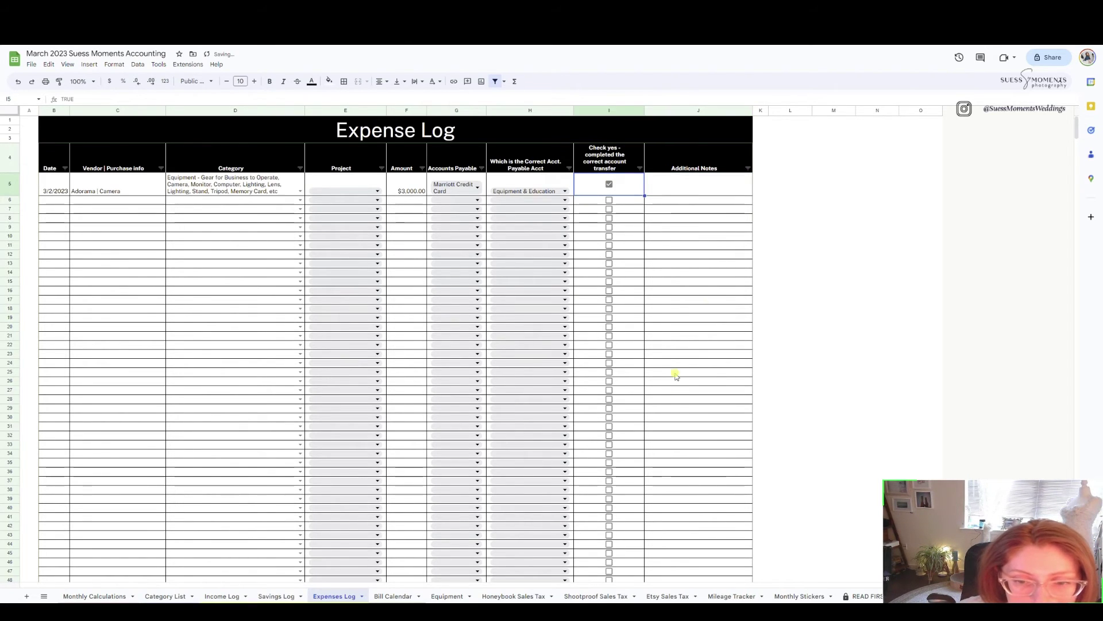
Step: Enter the note 'owes' in J5, turning the notes cell purple
left_click(719, 182)
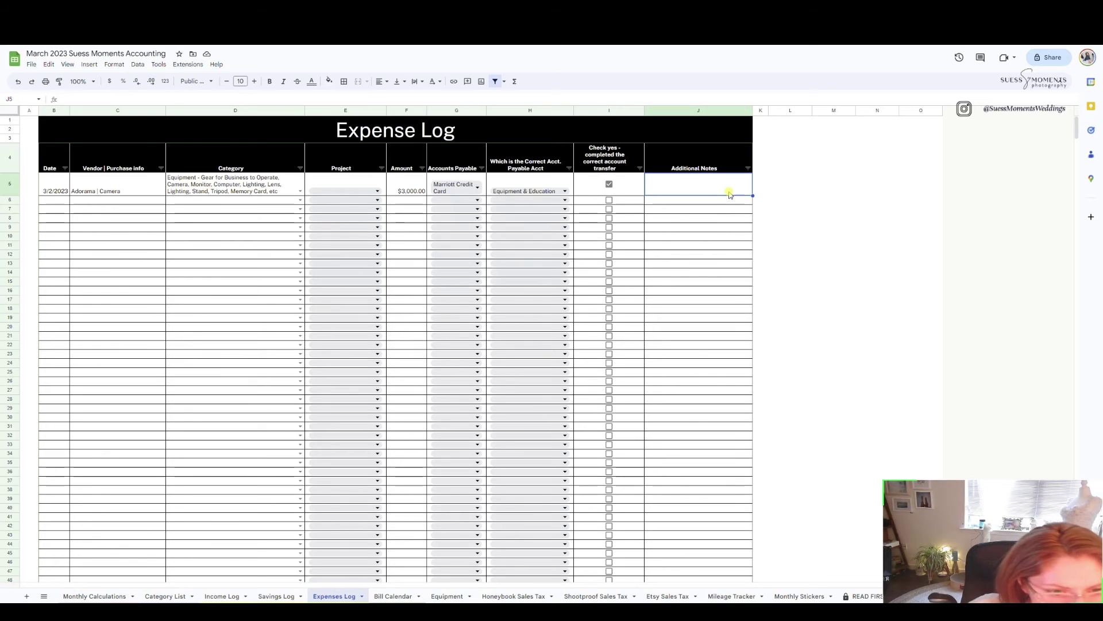
type("o")
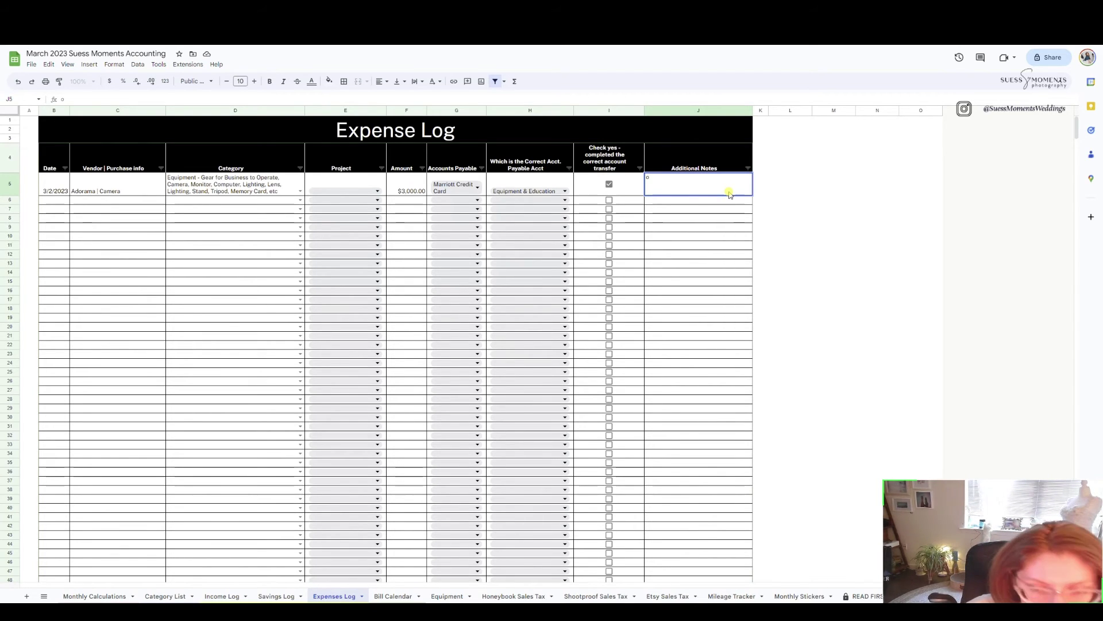
type("wes")
key("Return")
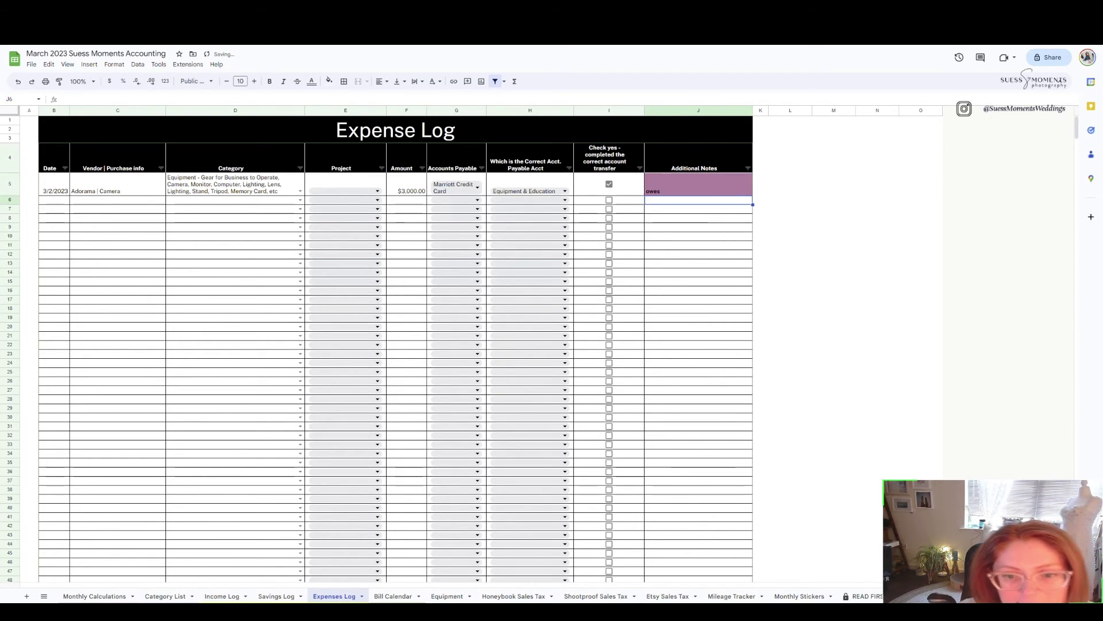
left_click(683, 190)
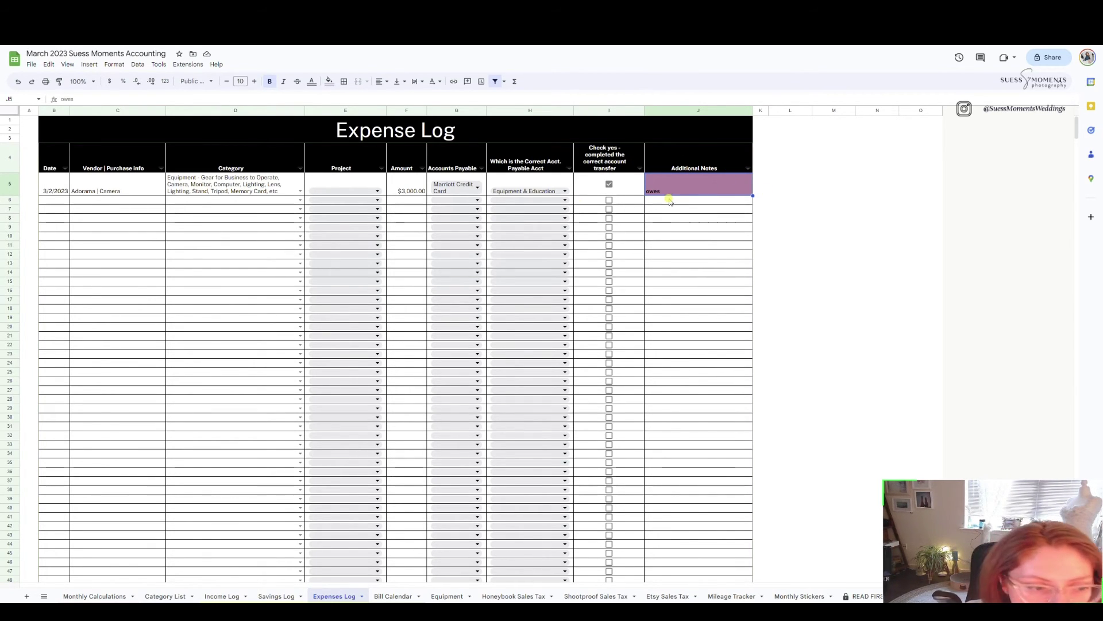
left_click(406, 534)
Step: Review the March Bill Calendar, selecting the Honeybook $40 bill entry
left_click(406, 598)
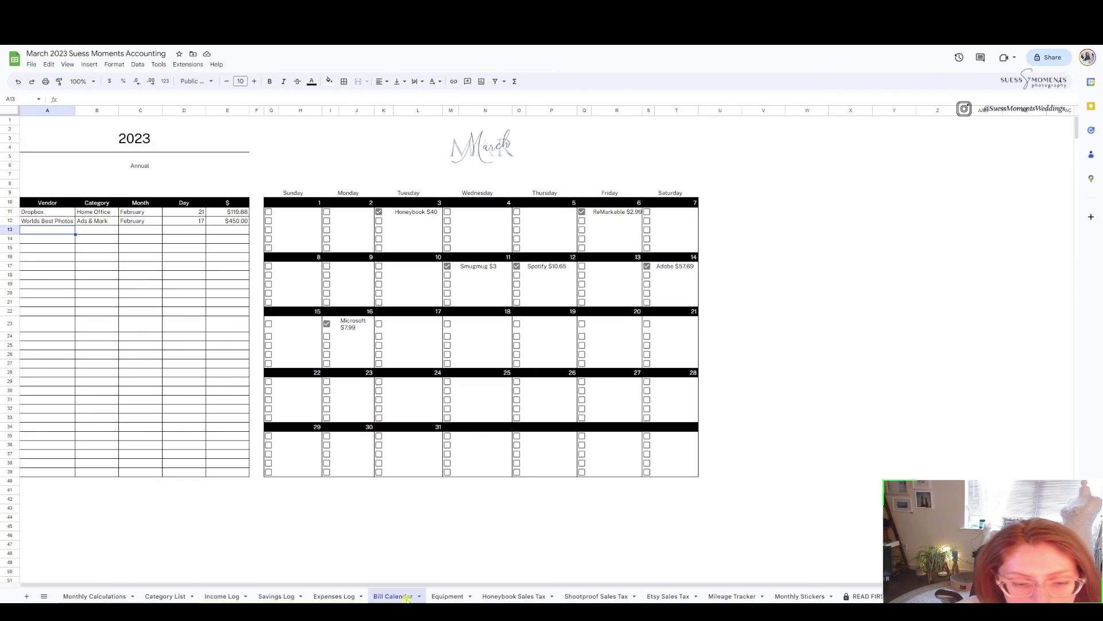
left_click_drag(141, 324, 172, 323)
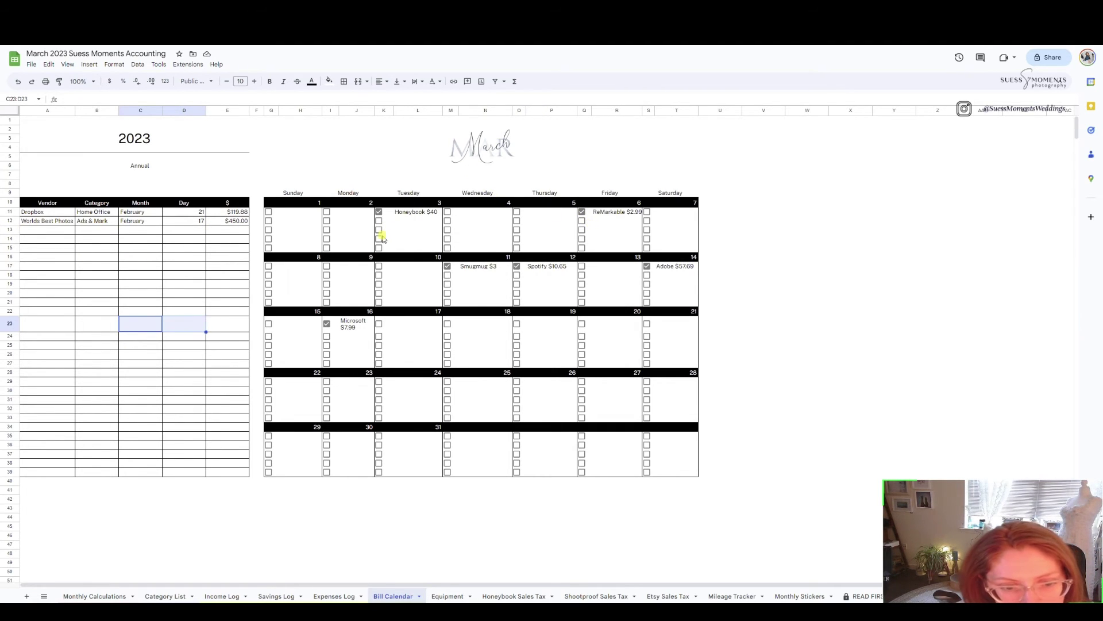
left_click(405, 214)
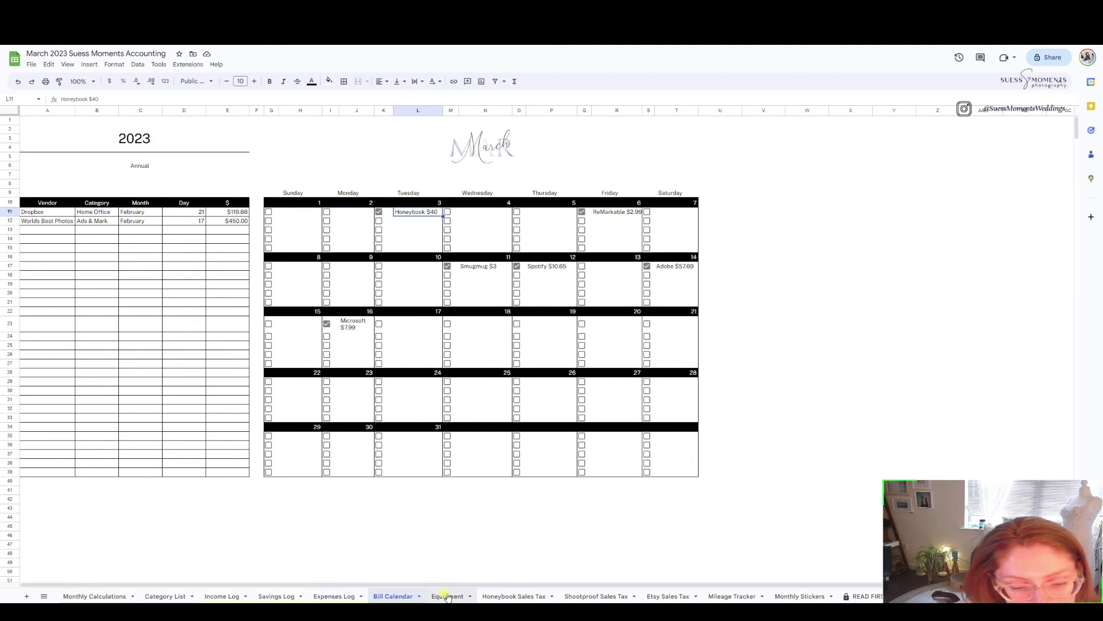
Step: Check the Expenses Log briefly, return to Bill Calendar, then open the Equipment Log sheet
left_click(334, 596)
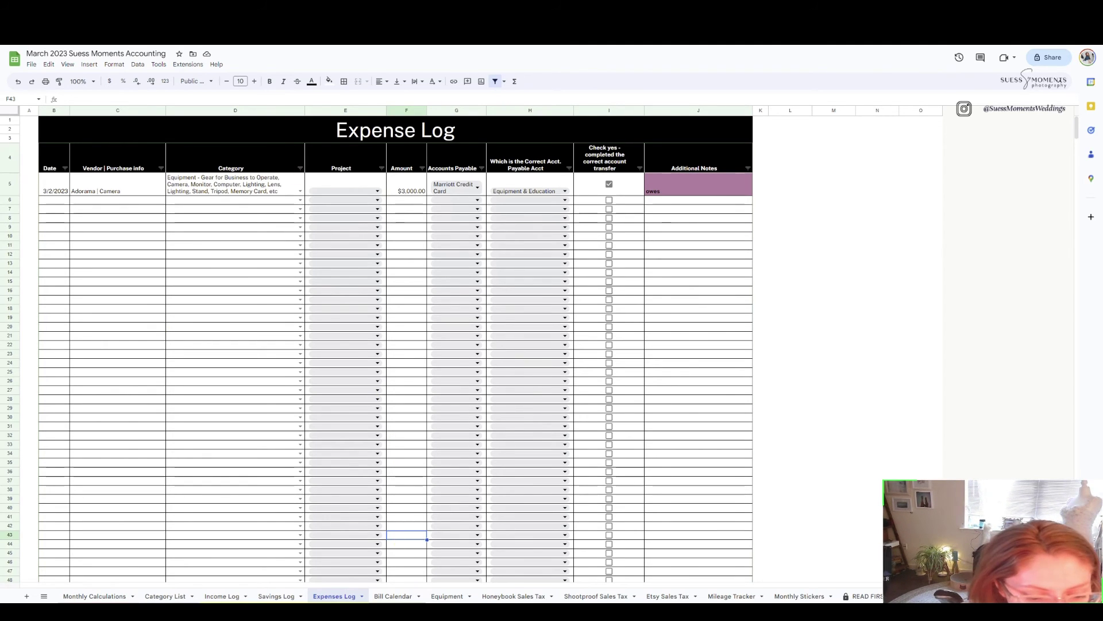
left_click(393, 596)
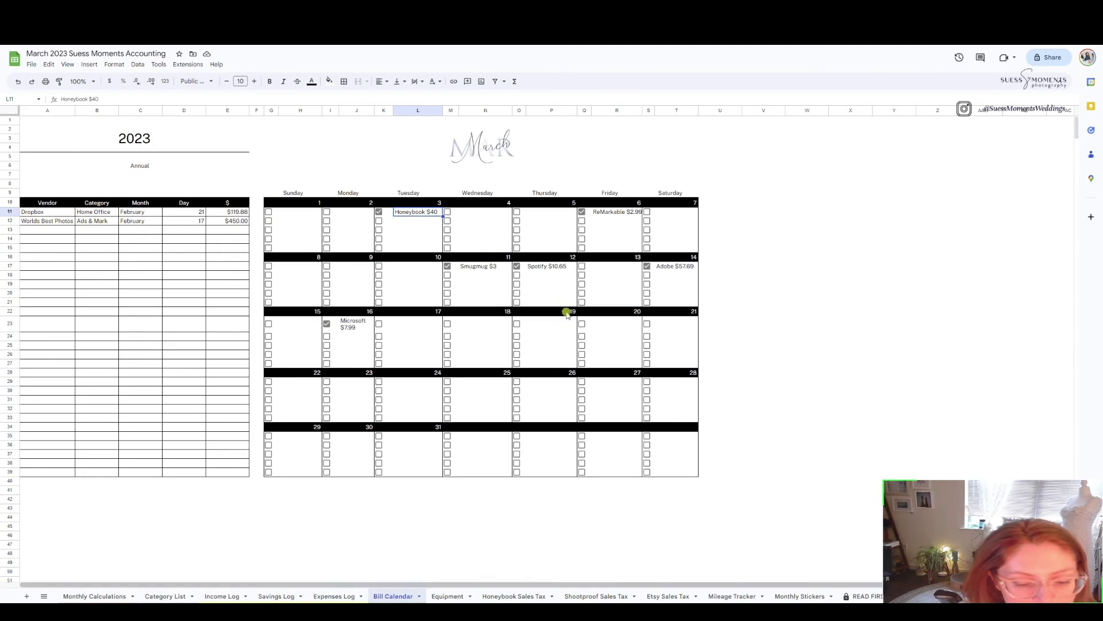
left_click(459, 597)
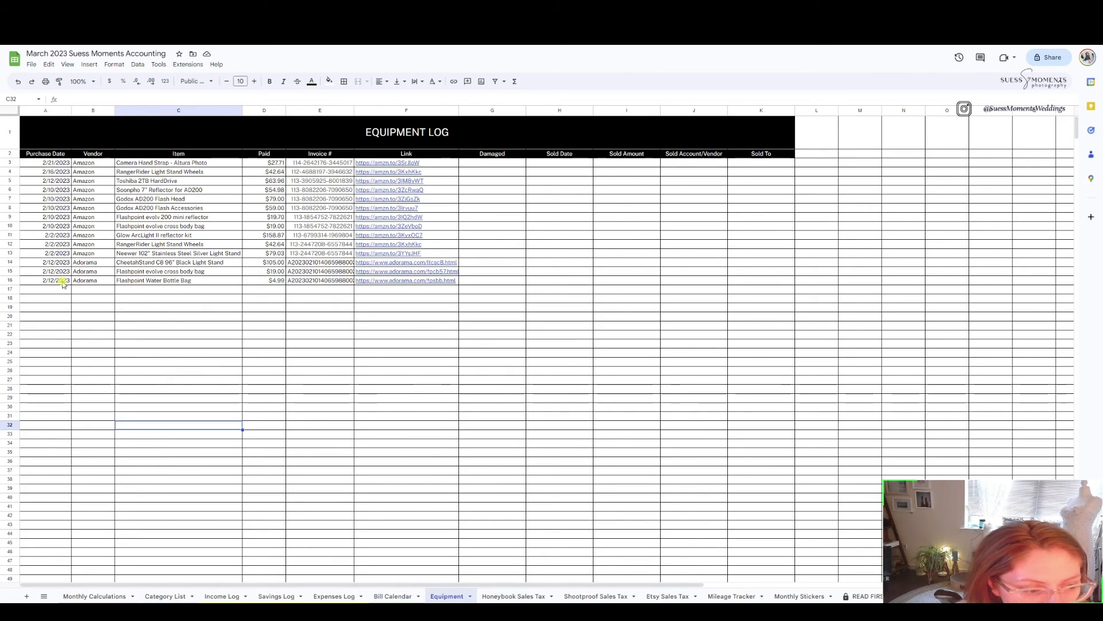
left_click_drag(61, 289, 419, 289)
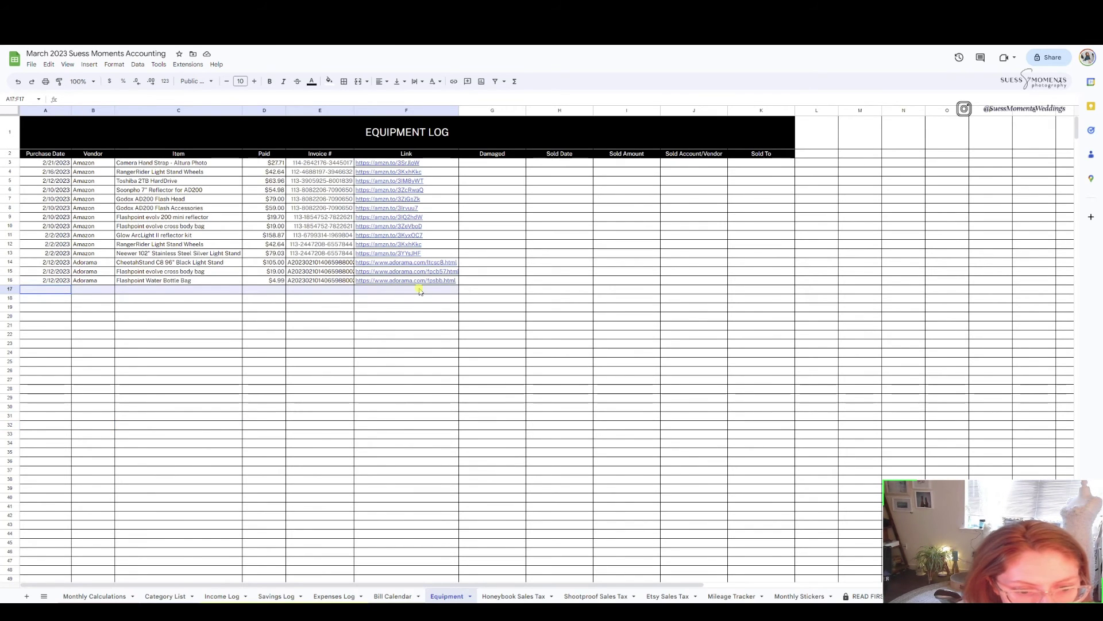
left_click(438, 347)
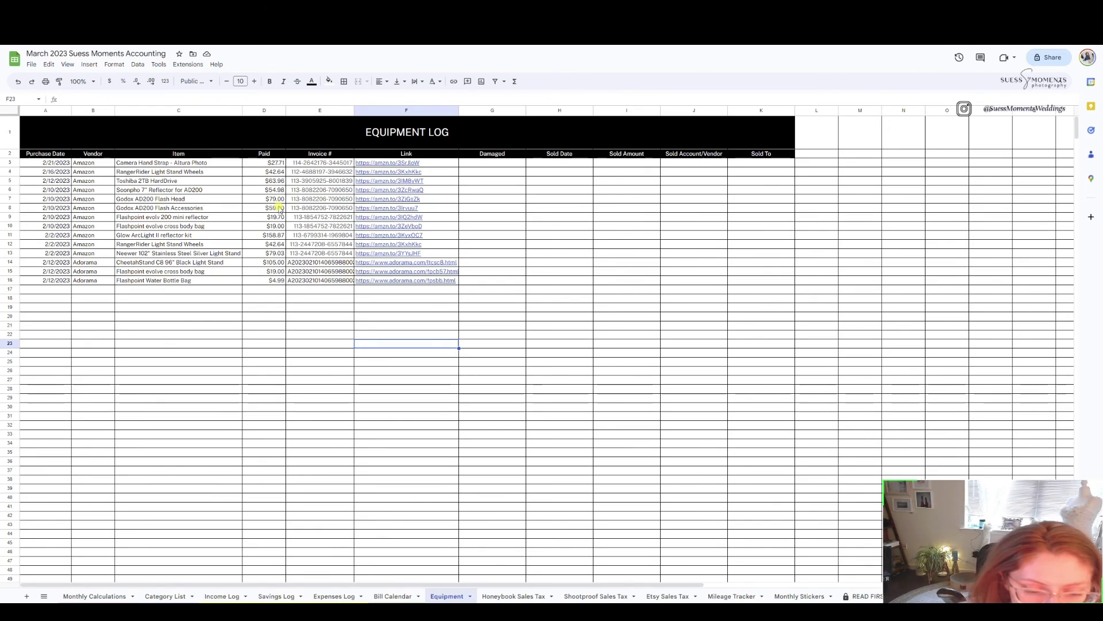
left_click(299, 350)
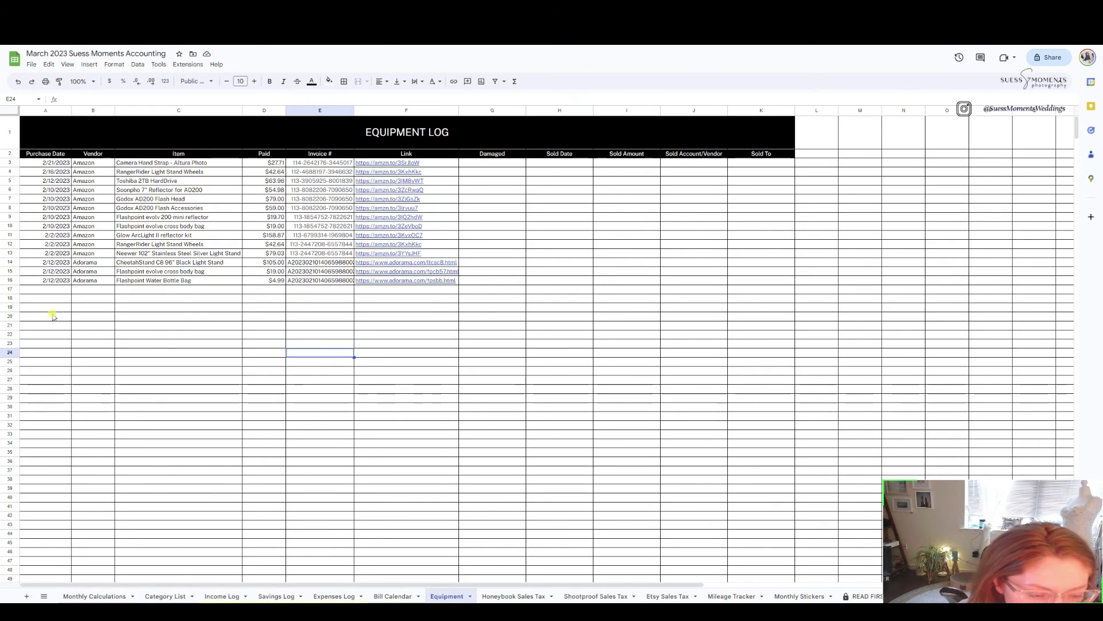
left_click(579, 428)
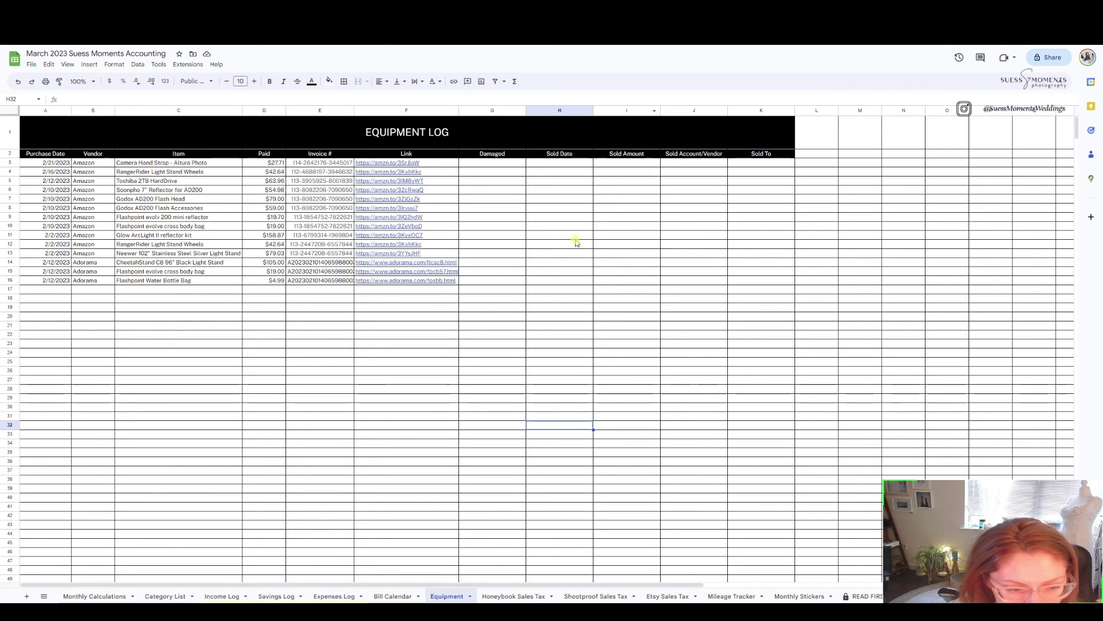
Step: Look through the Honeybook, Shootproof and Etsy Sales Tax sheets
left_click(516, 596)
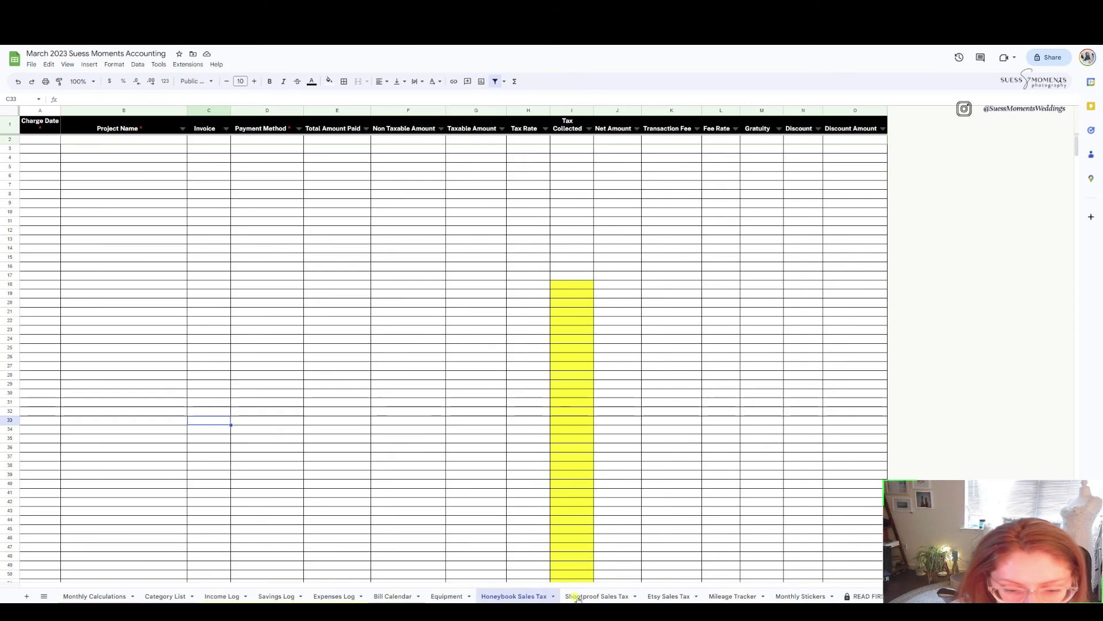
left_click(596, 596)
left_click(675, 597)
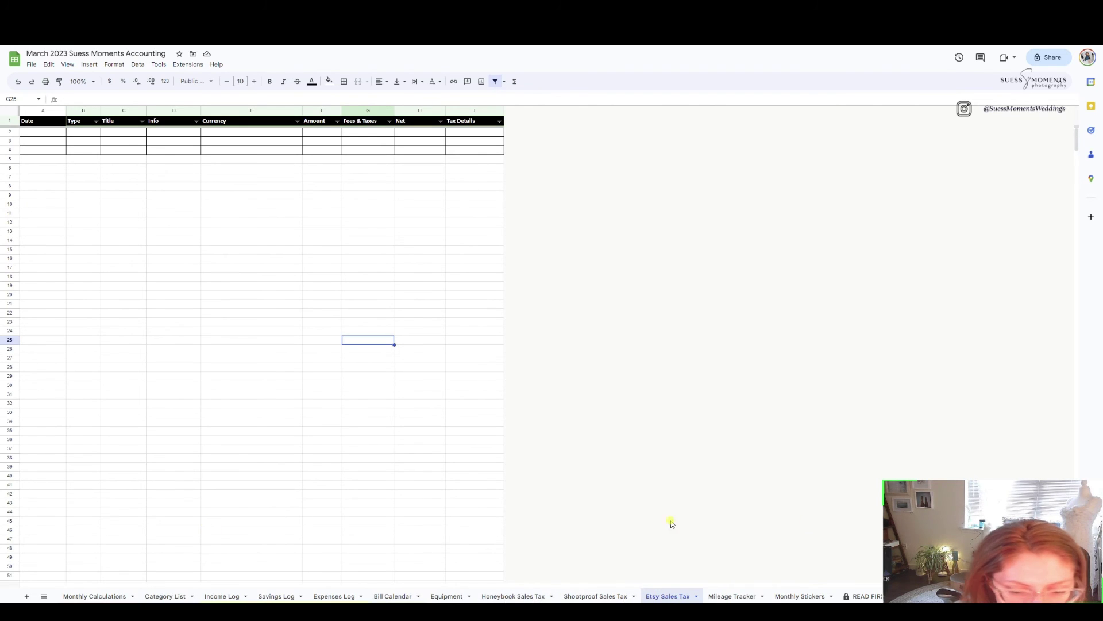
Step: Delete the accidentally added blank Sheet14
left_click(26, 596)
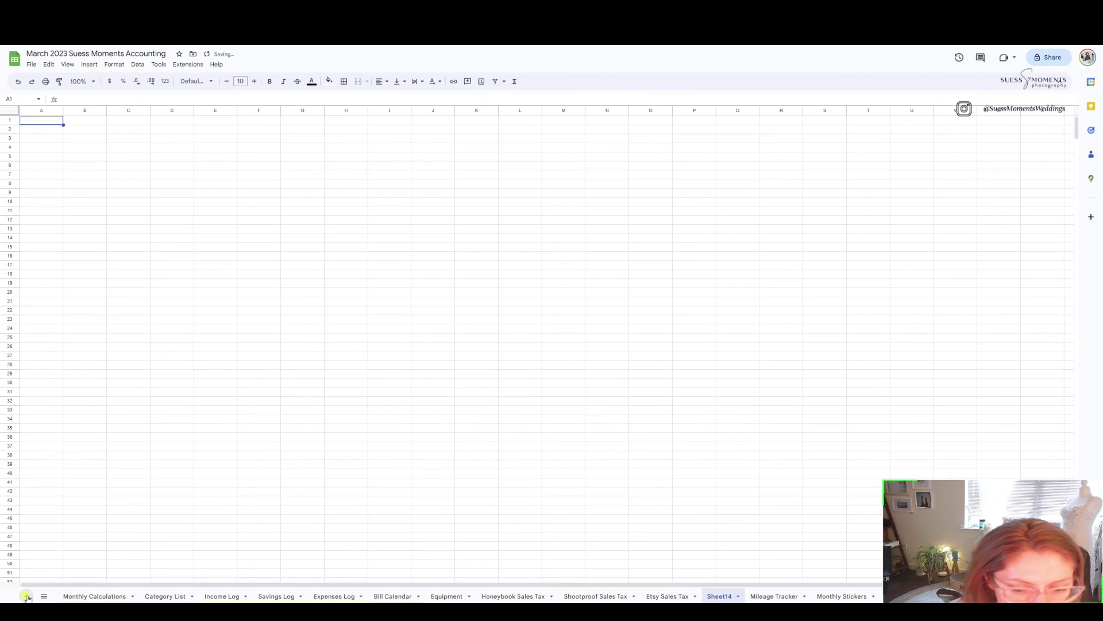
right_click(723, 597)
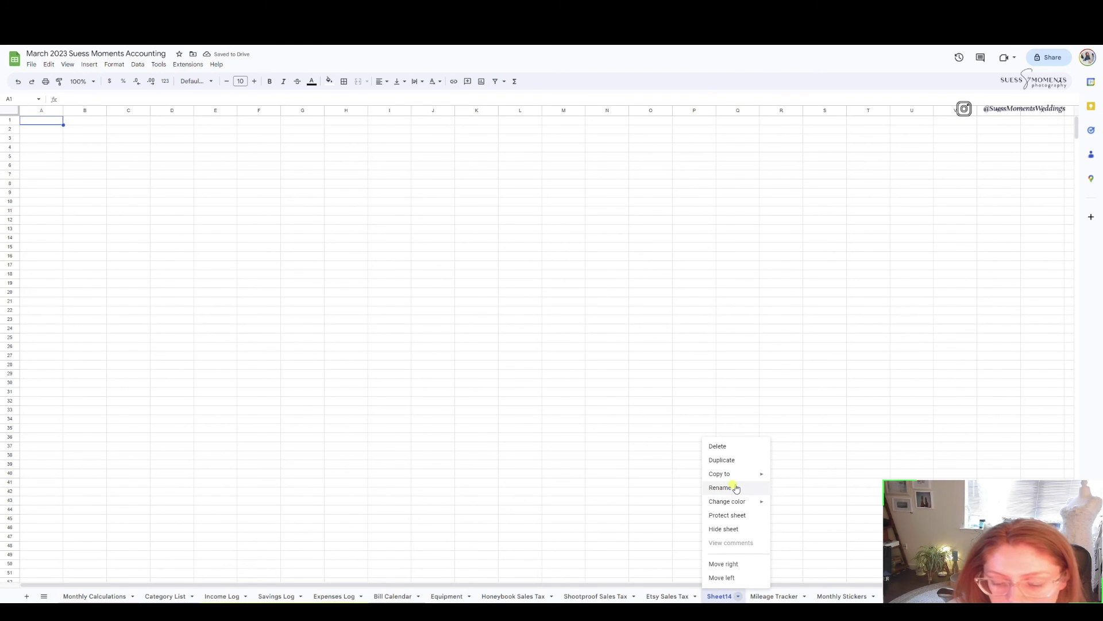
left_click(735, 449)
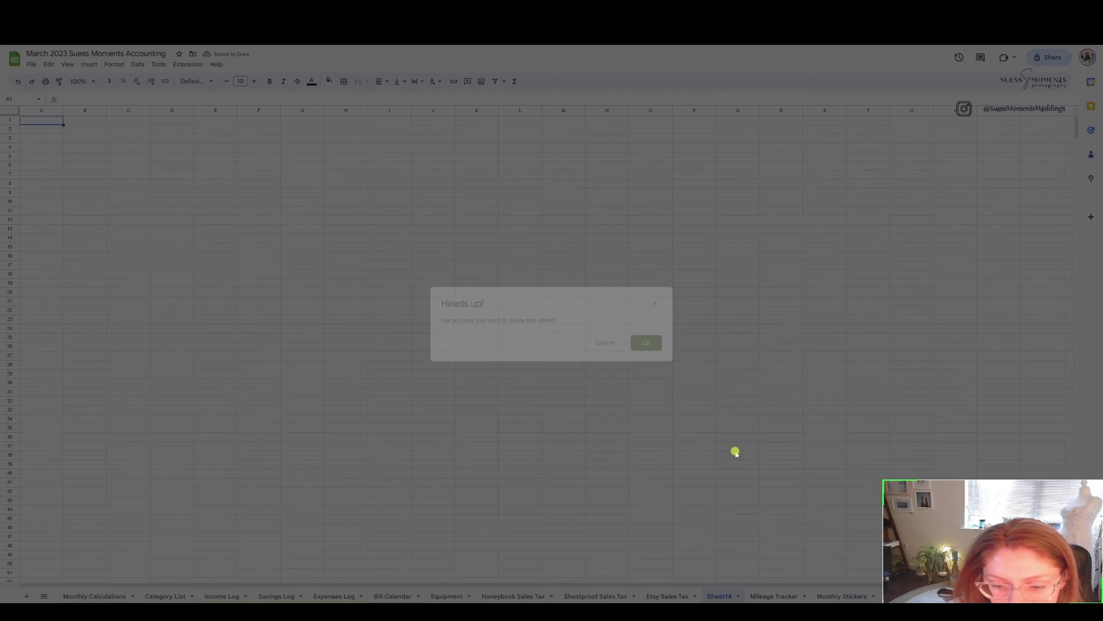
left_click(646, 343)
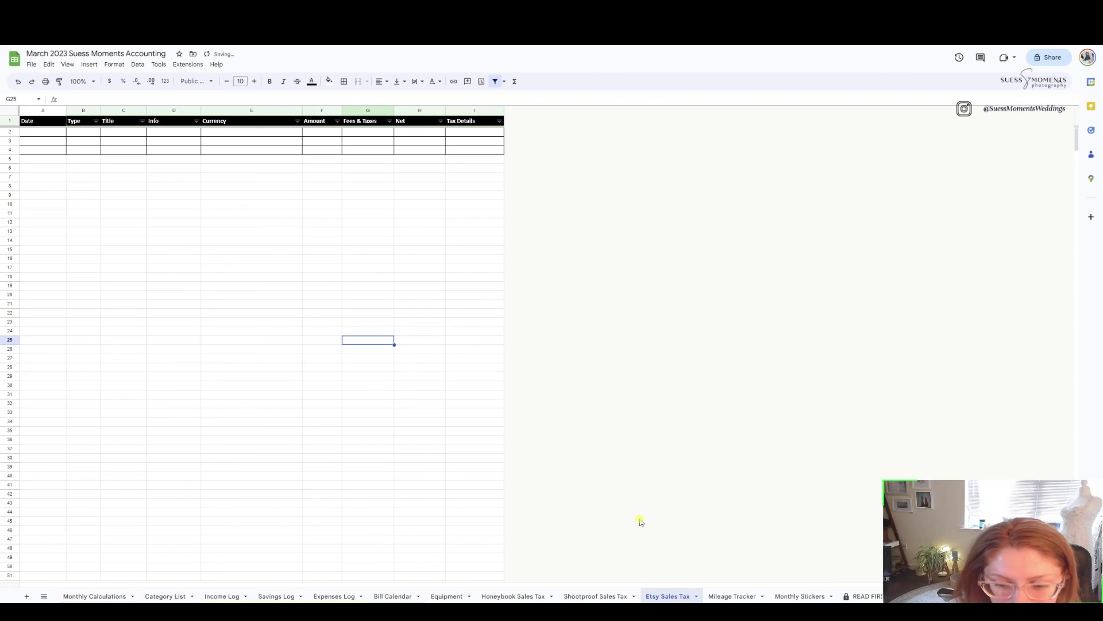
Step: Revisit the Honeybook, Shootproof and Etsy Sales Tax sheets, ending on the empty Etsy sheet
left_click(523, 597)
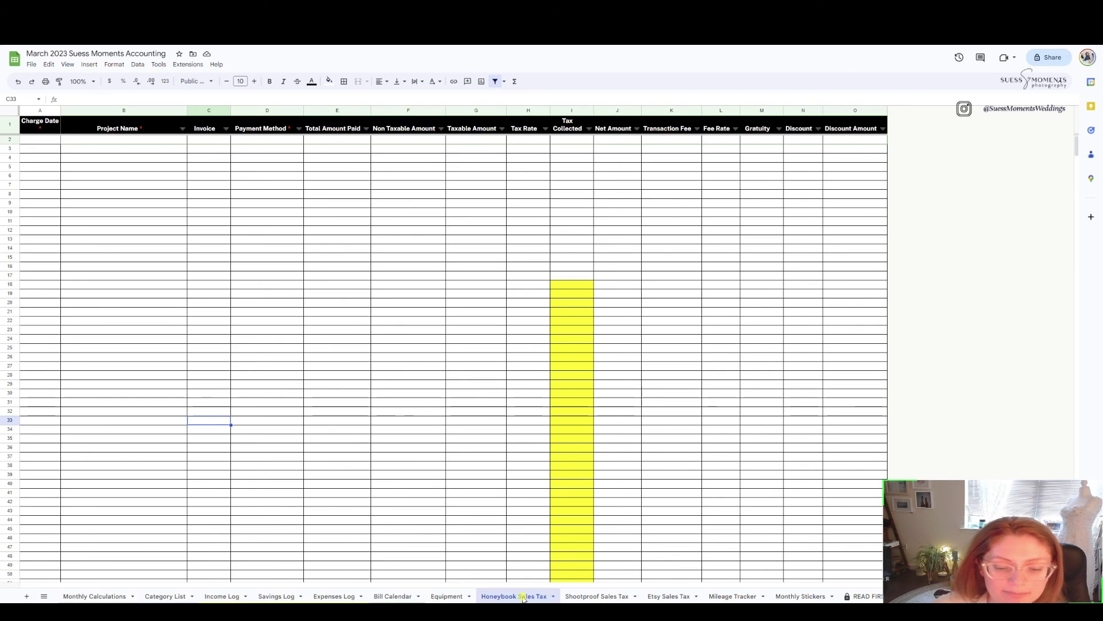
left_click(598, 597)
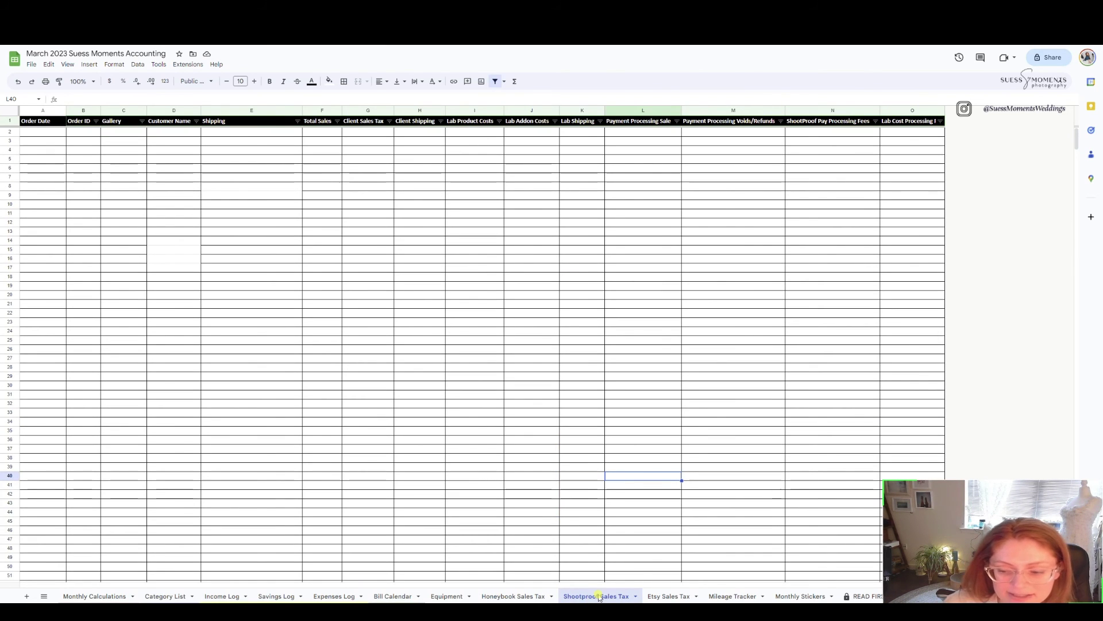
left_click(669, 596)
left_click(603, 598)
left_click(537, 598)
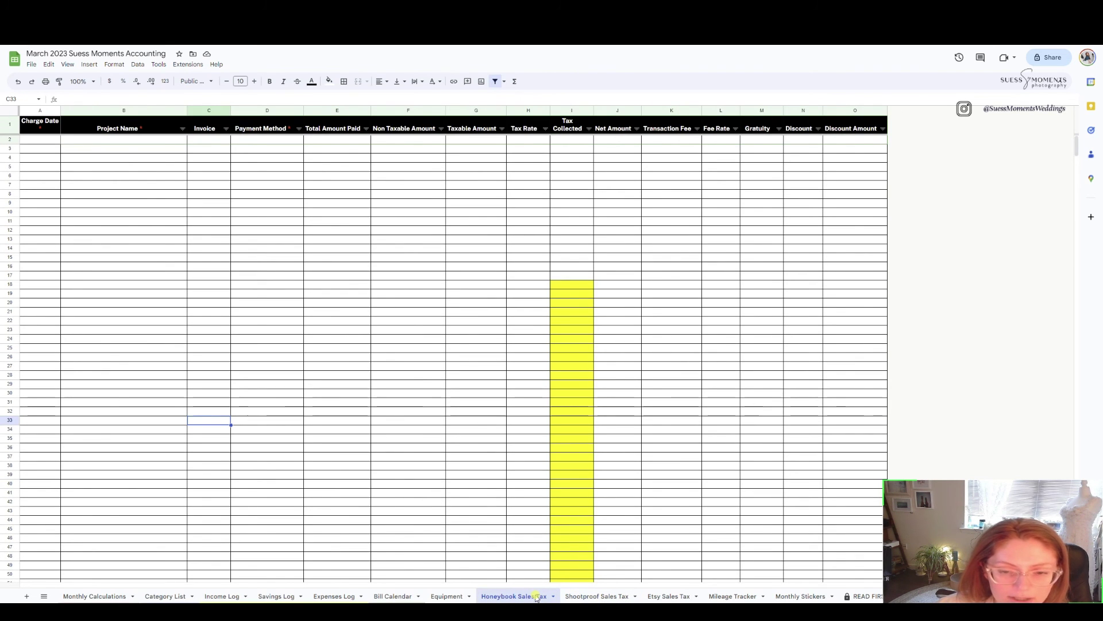
left_click(597, 597)
left_click(663, 597)
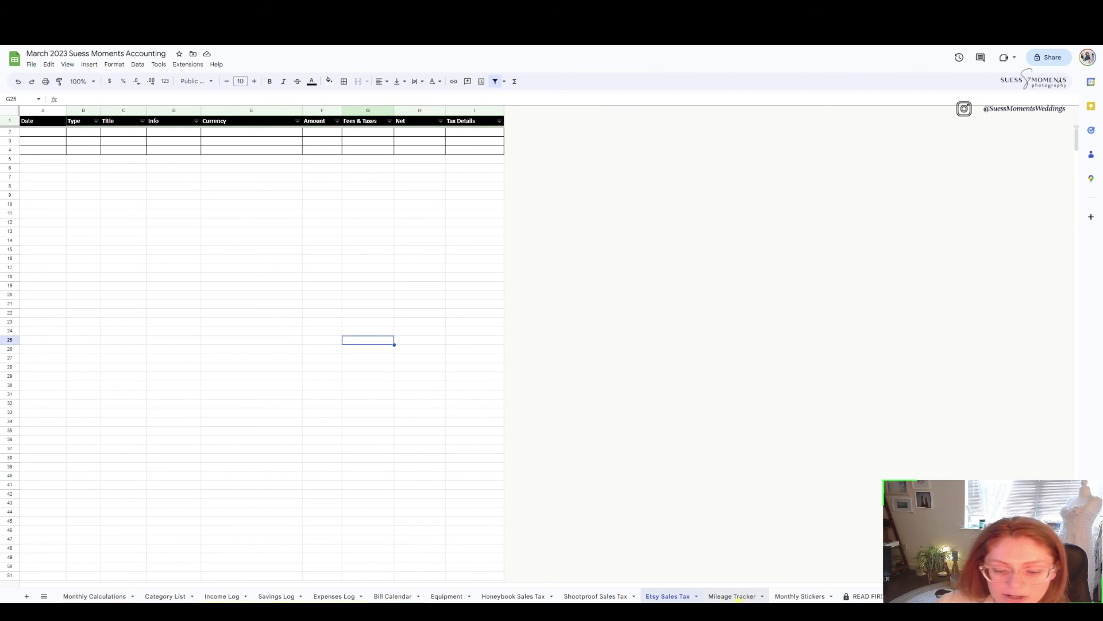
Step: Open the Mileage Tracker sheet showing 10 trips totaling 239.1 roundtrip miles
left_click(732, 596)
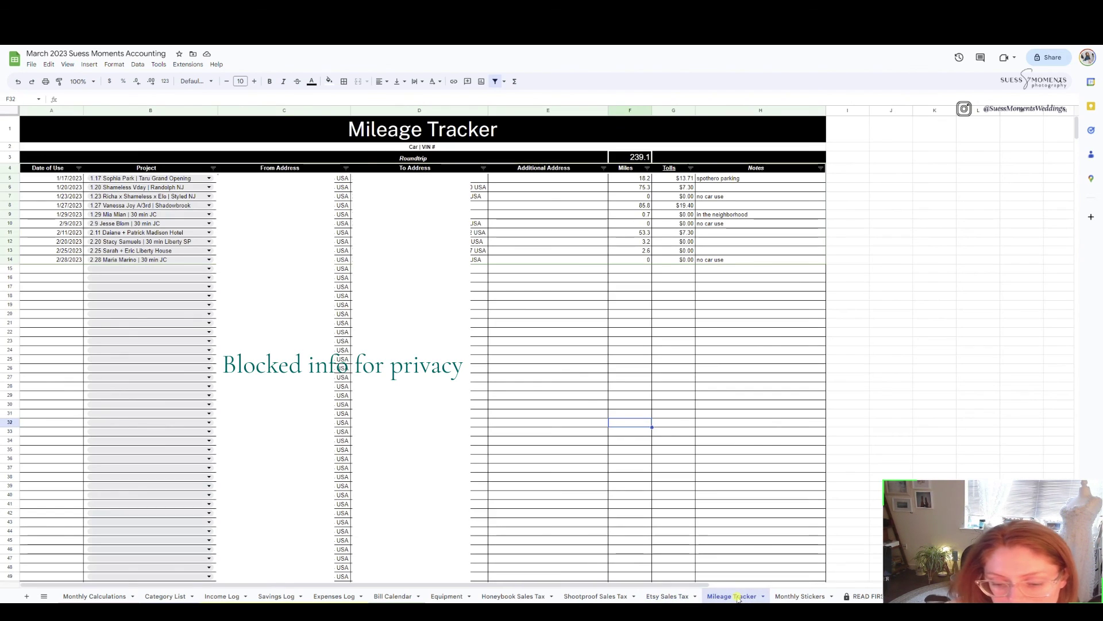
left_click(549, 323)
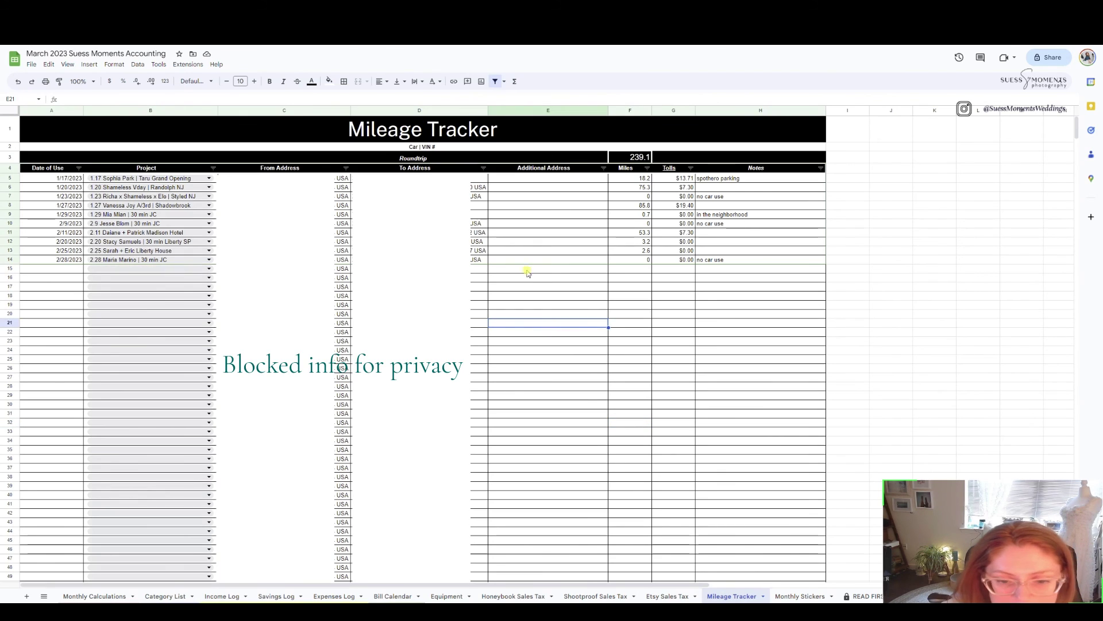